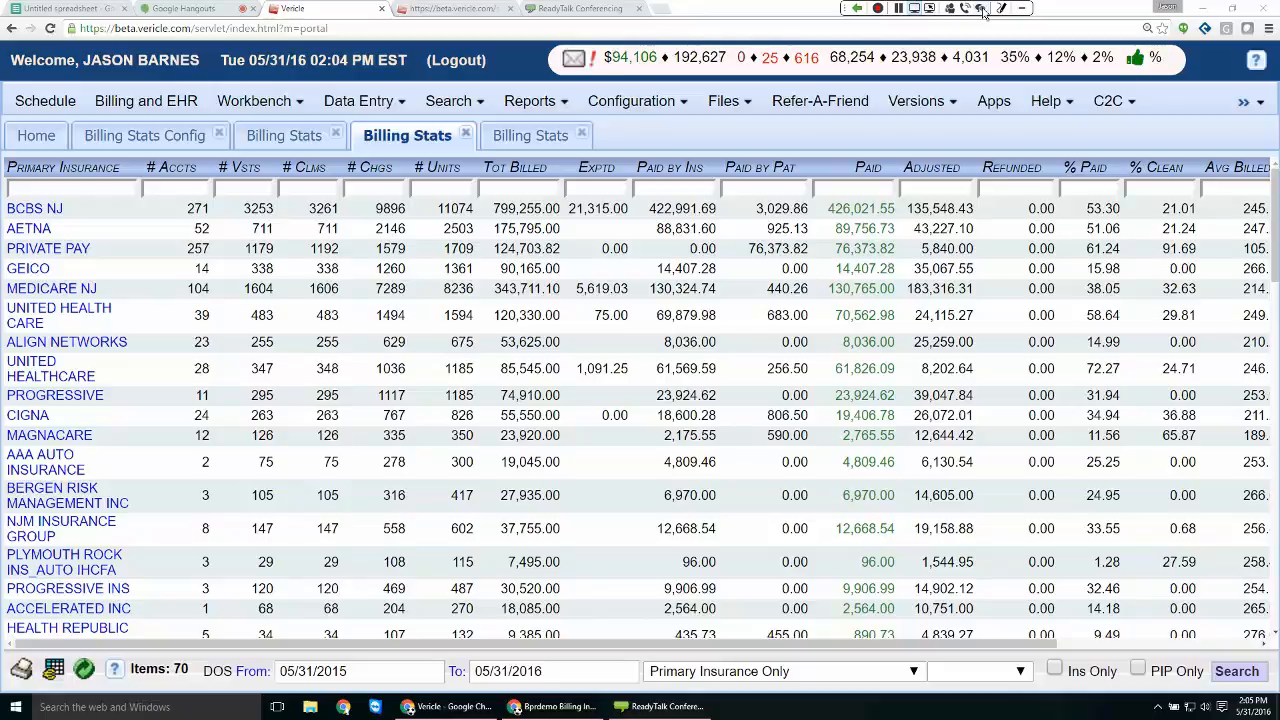
# Switch to the Bprdemo Billing Inc window and examine the Practice Health Monitor radar in its enlarged view
pyautogui.hotkey('alt', 'Tab')
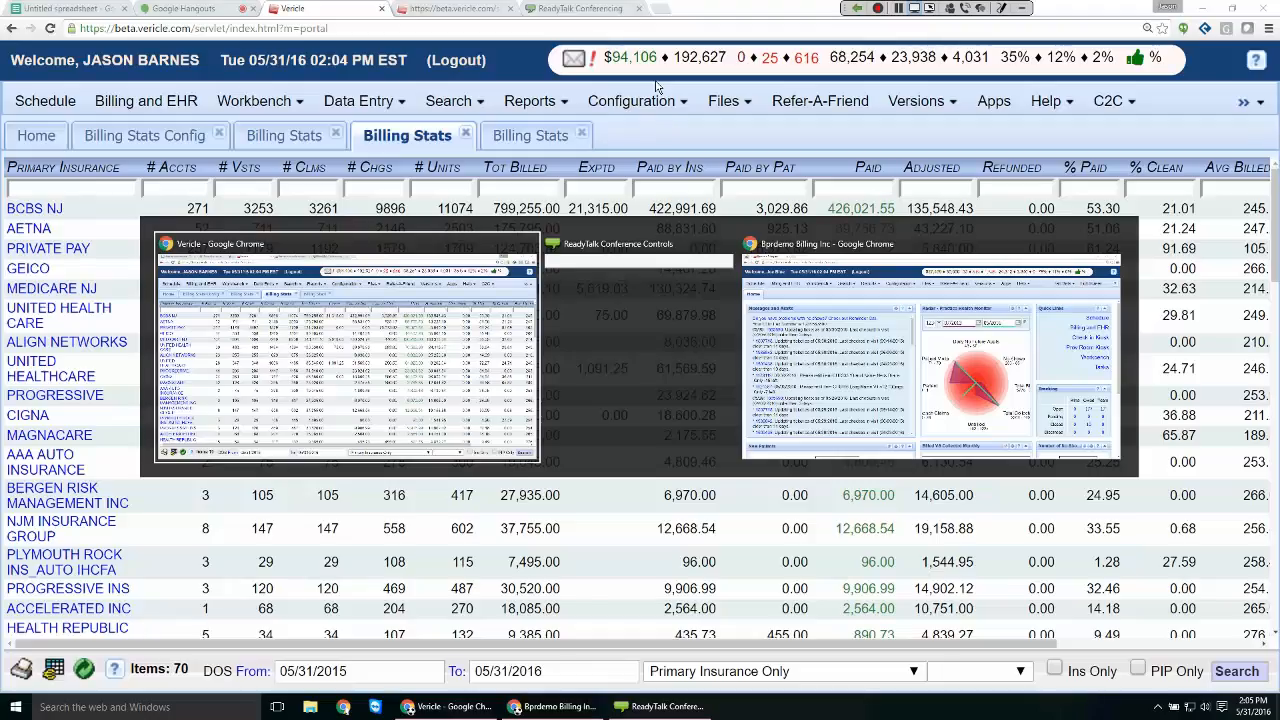
pyautogui.hotkey('alt', 'Tab')
pyautogui.hotkey('alt', 'Tab')
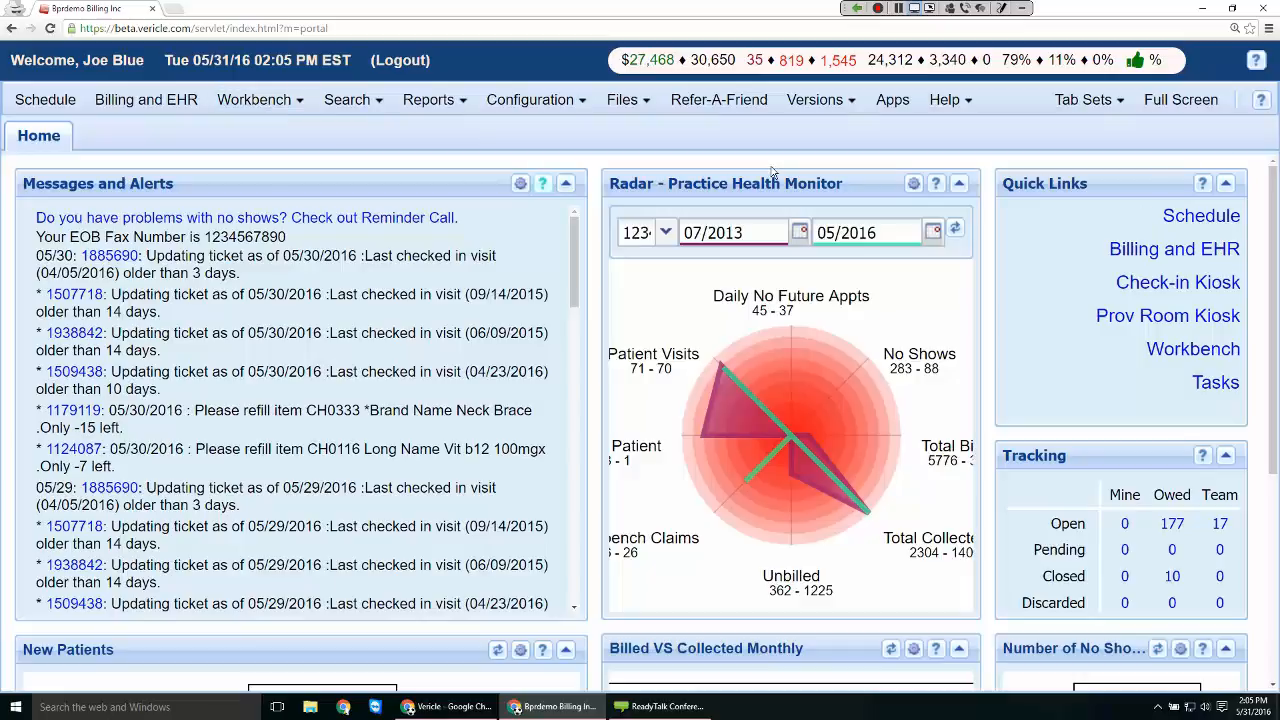
pyautogui.click(964, 186)
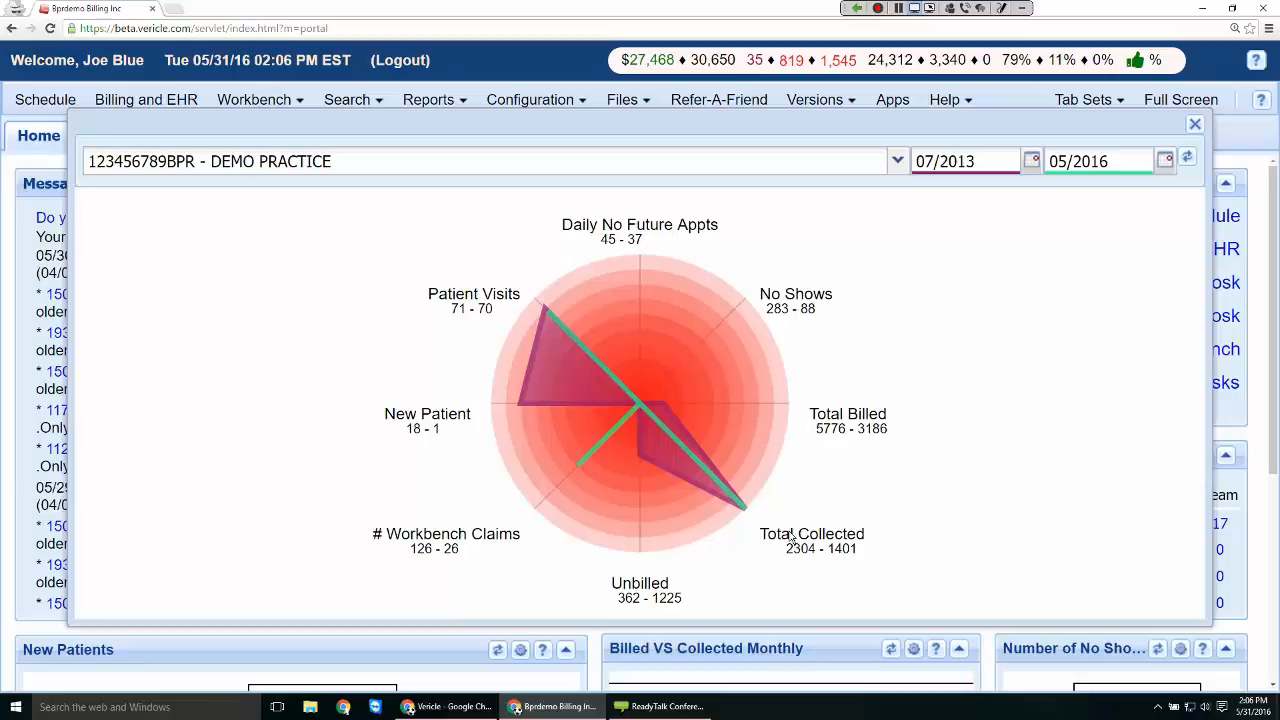
pyautogui.click(1194, 125)
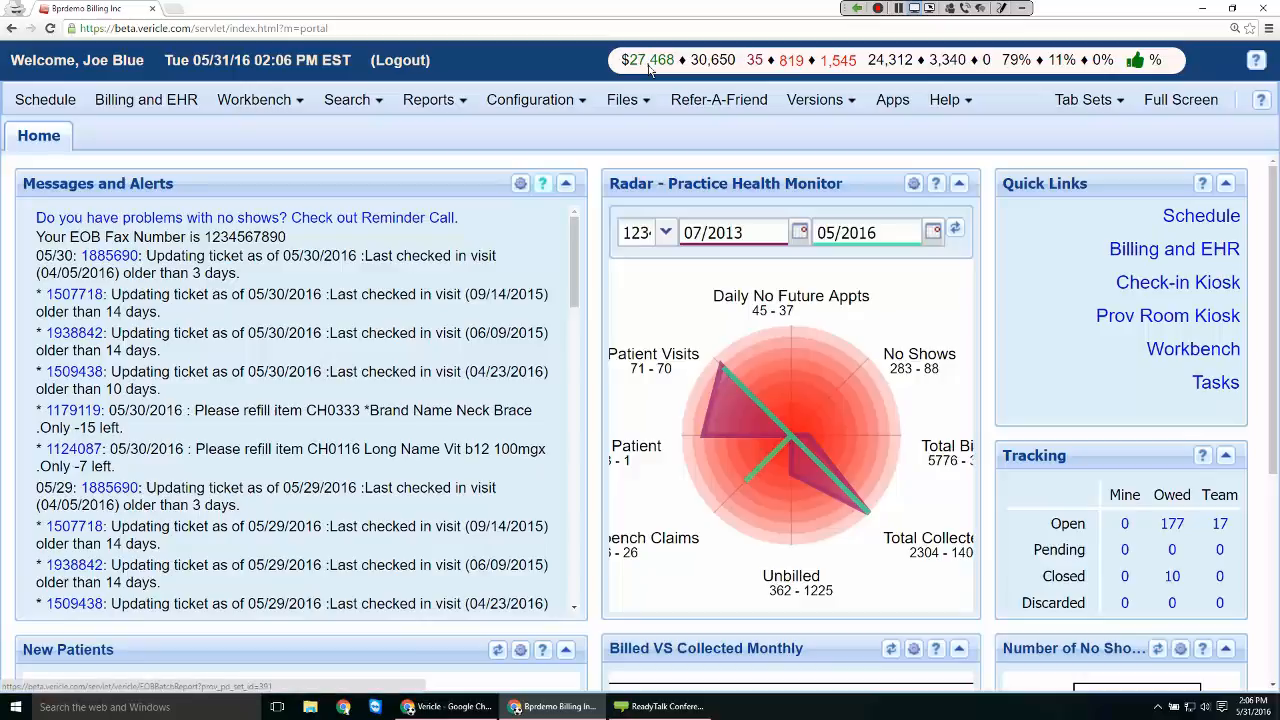
# Open the Month Close reconciliation report and view the A/R history for the DEM1 DEC 06 period
pyautogui.hotkey('ctrl', '+')
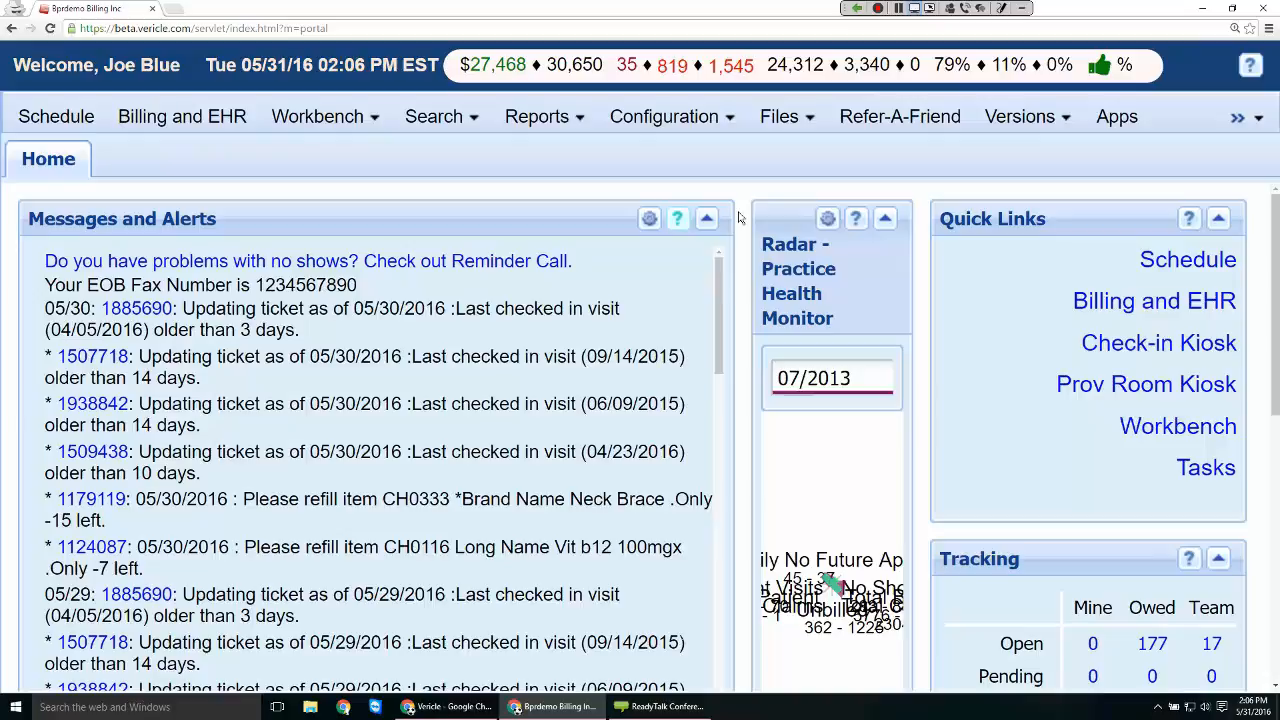
pyautogui.click(548, 119)
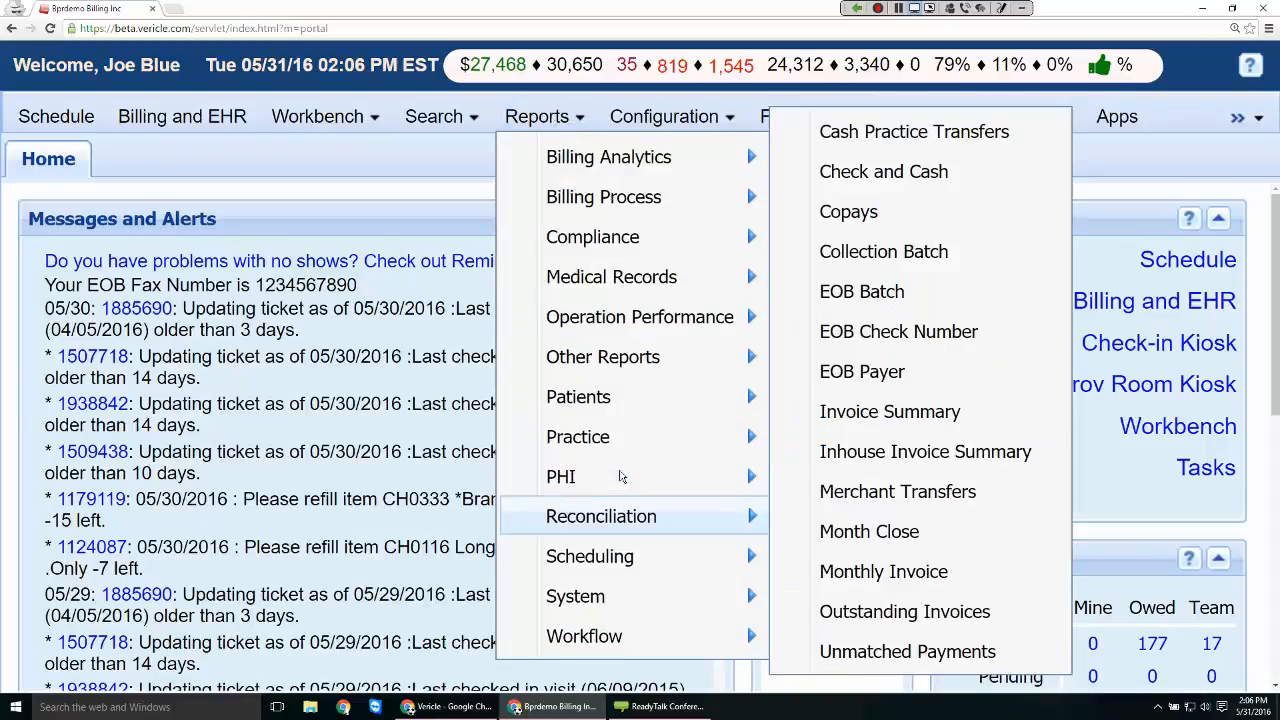
pyautogui.click(860, 538)
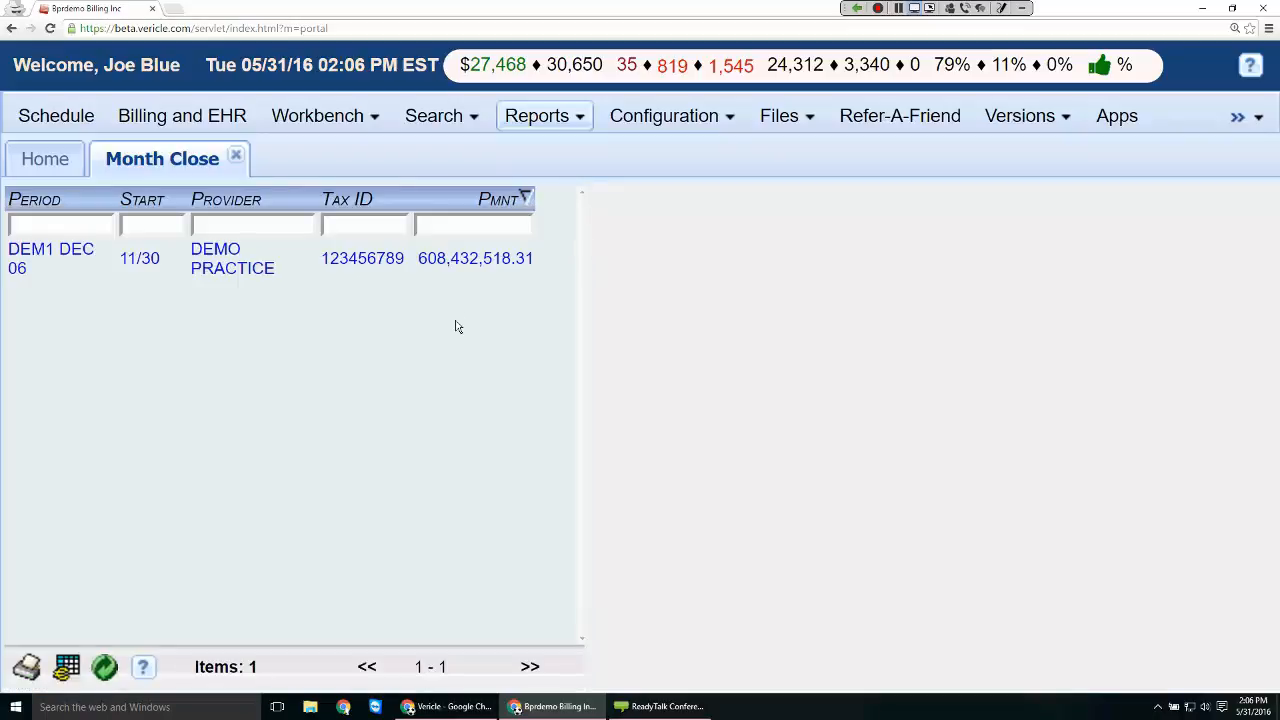
pyautogui.hotkey('ctrl', '-')
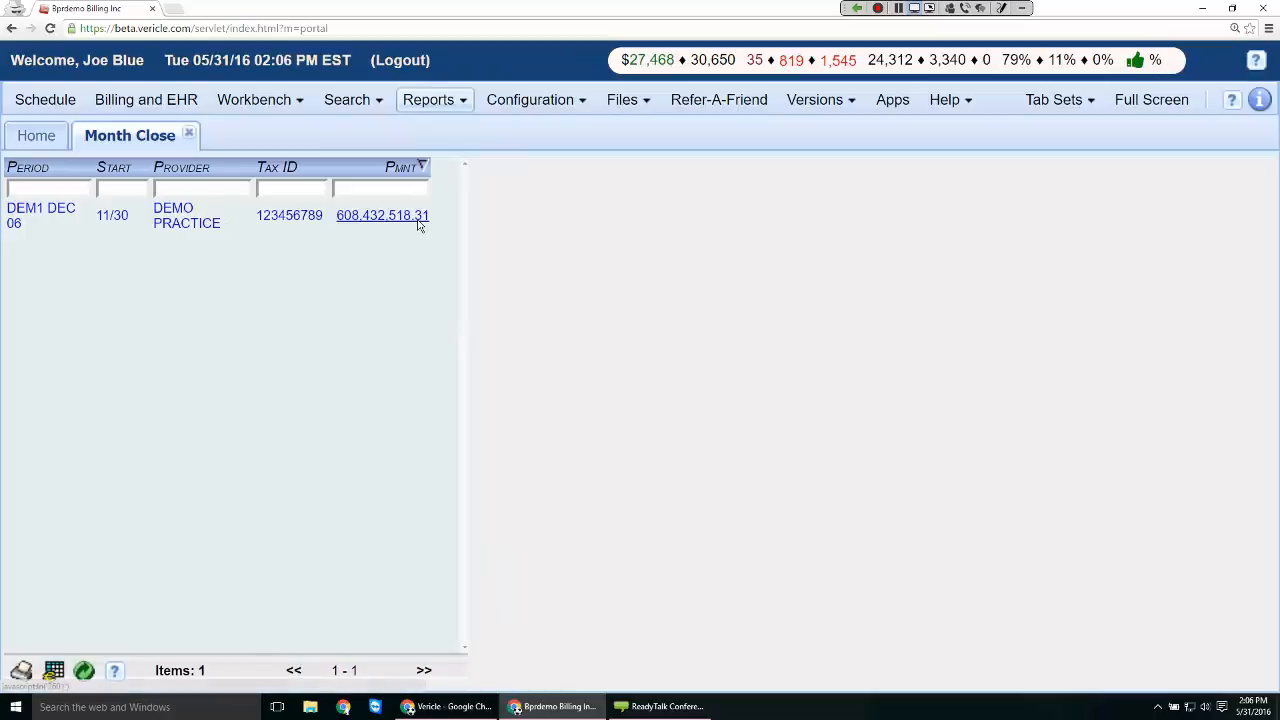
pyautogui.click(405, 226)
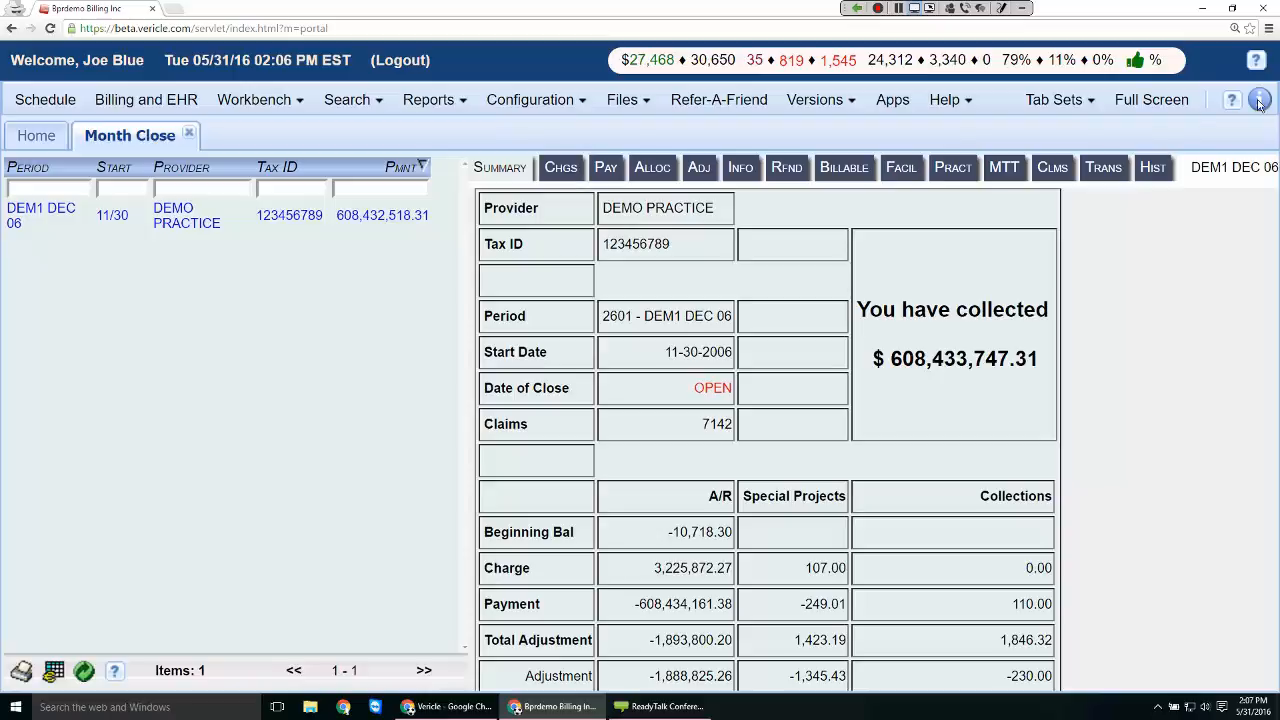
pyautogui.click(1155, 168)
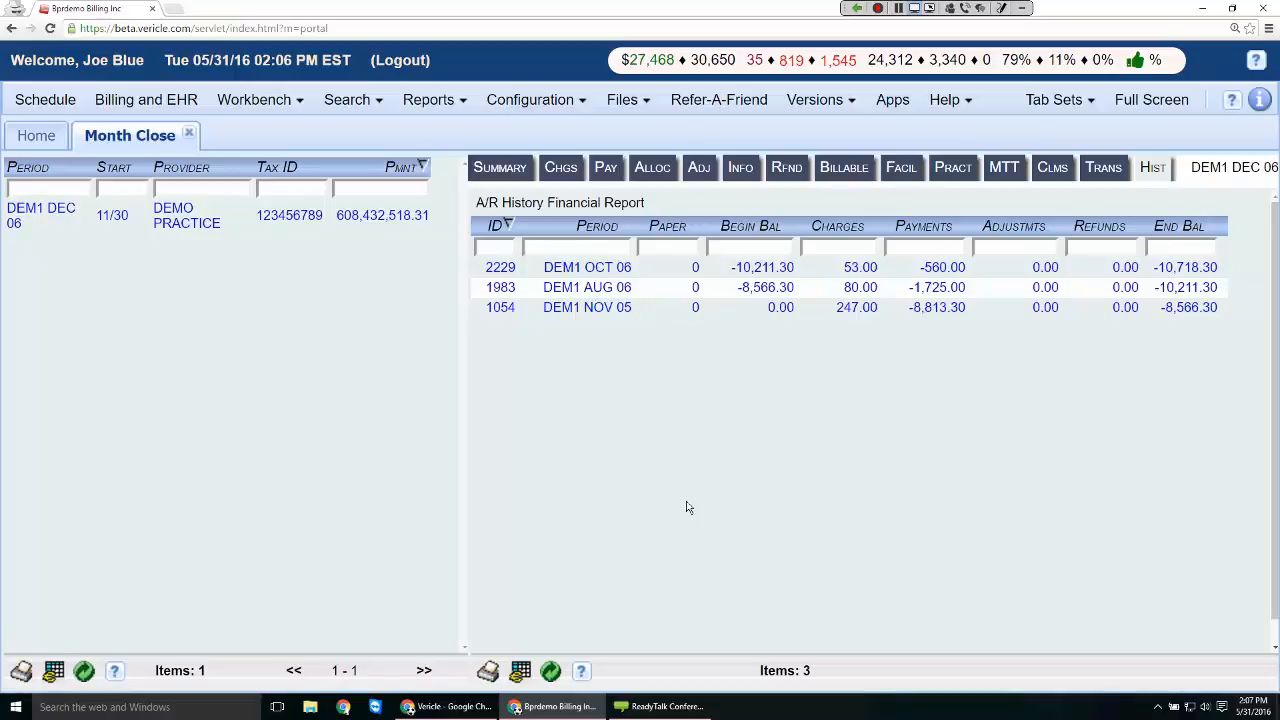
# Open the Billing Stats Config report and review the available report fields and the saved report list
pyautogui.click(463, 110)
pyautogui.moveTo(472, 141)
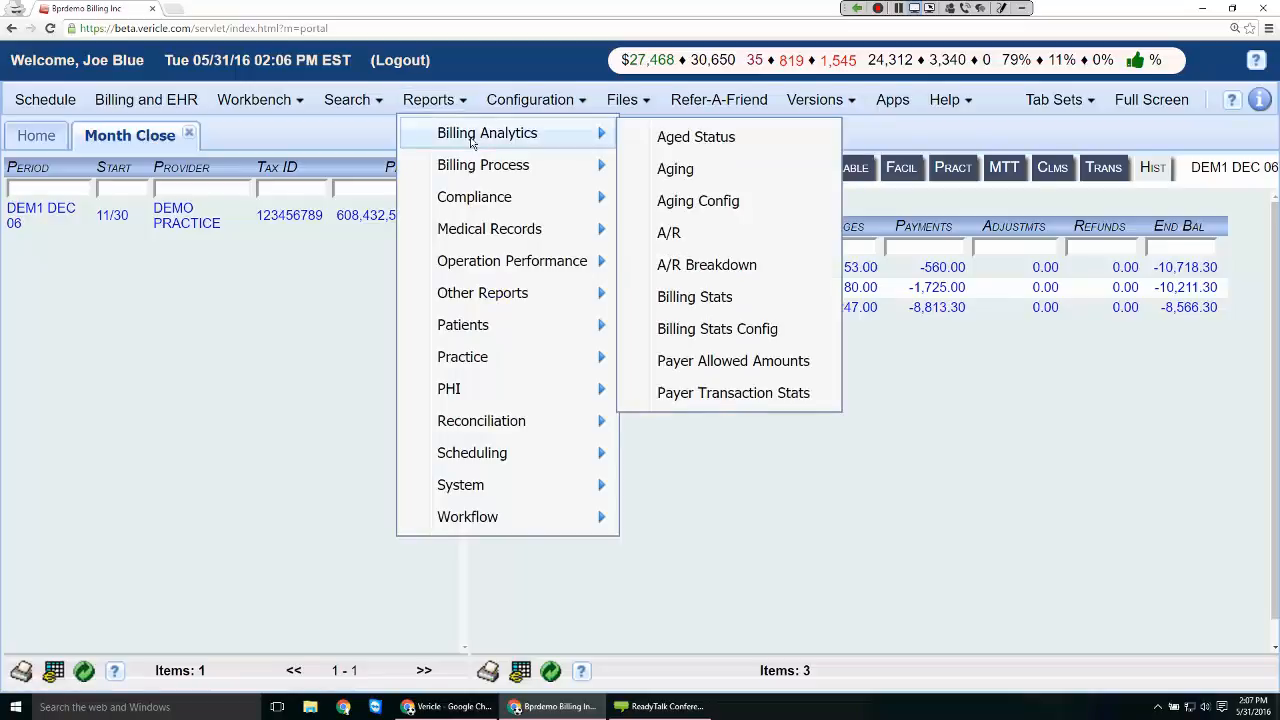
pyautogui.click(747, 330)
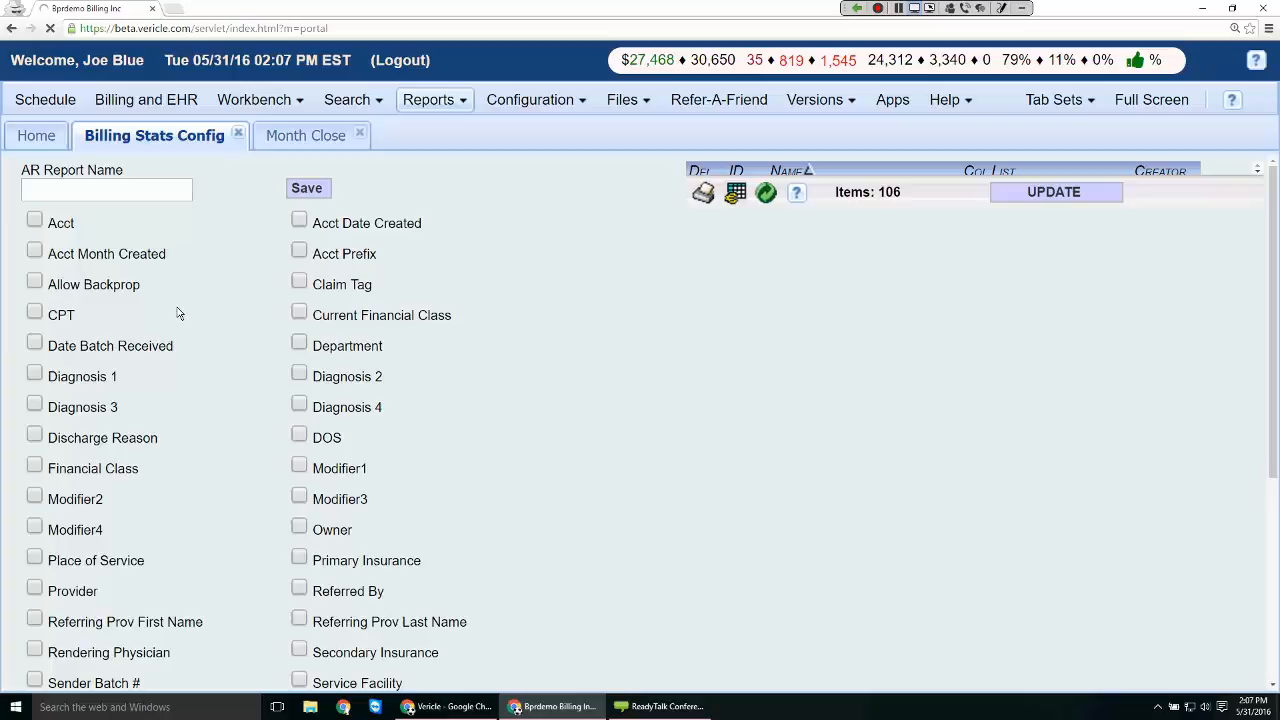
pyautogui.scroll(-4, 1207, 350)
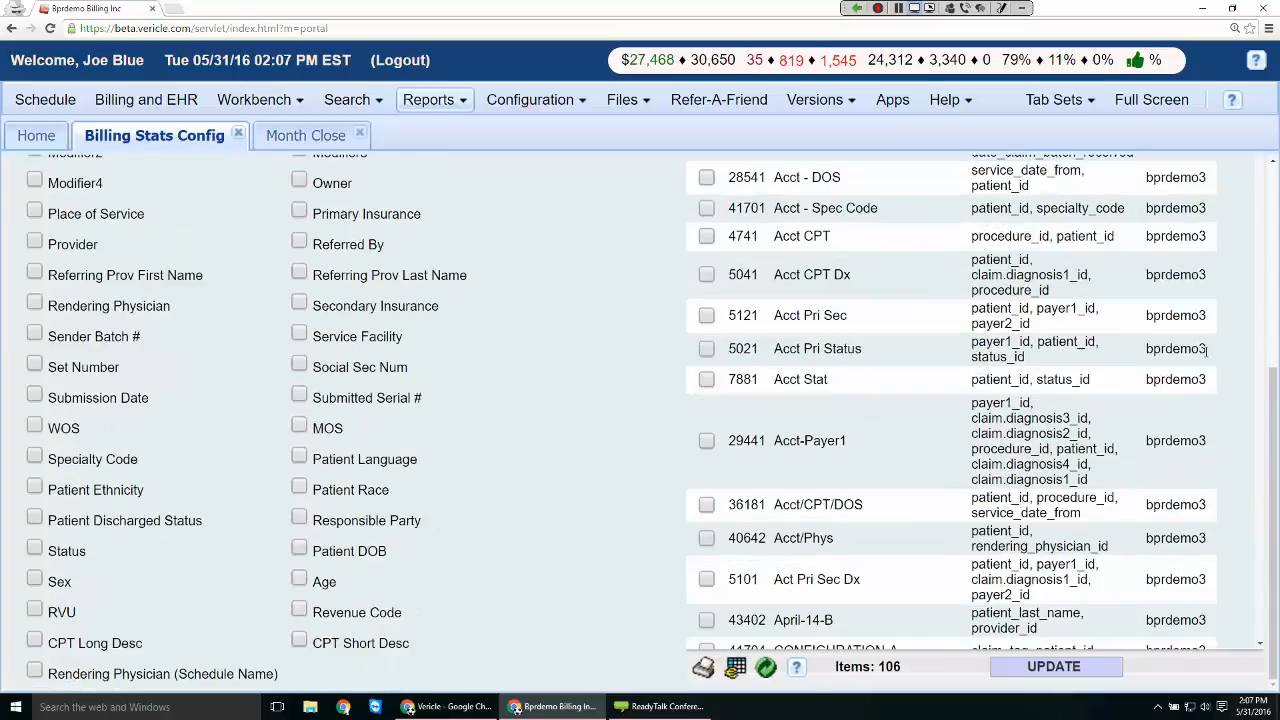
pyautogui.scroll(4, 1207, 350)
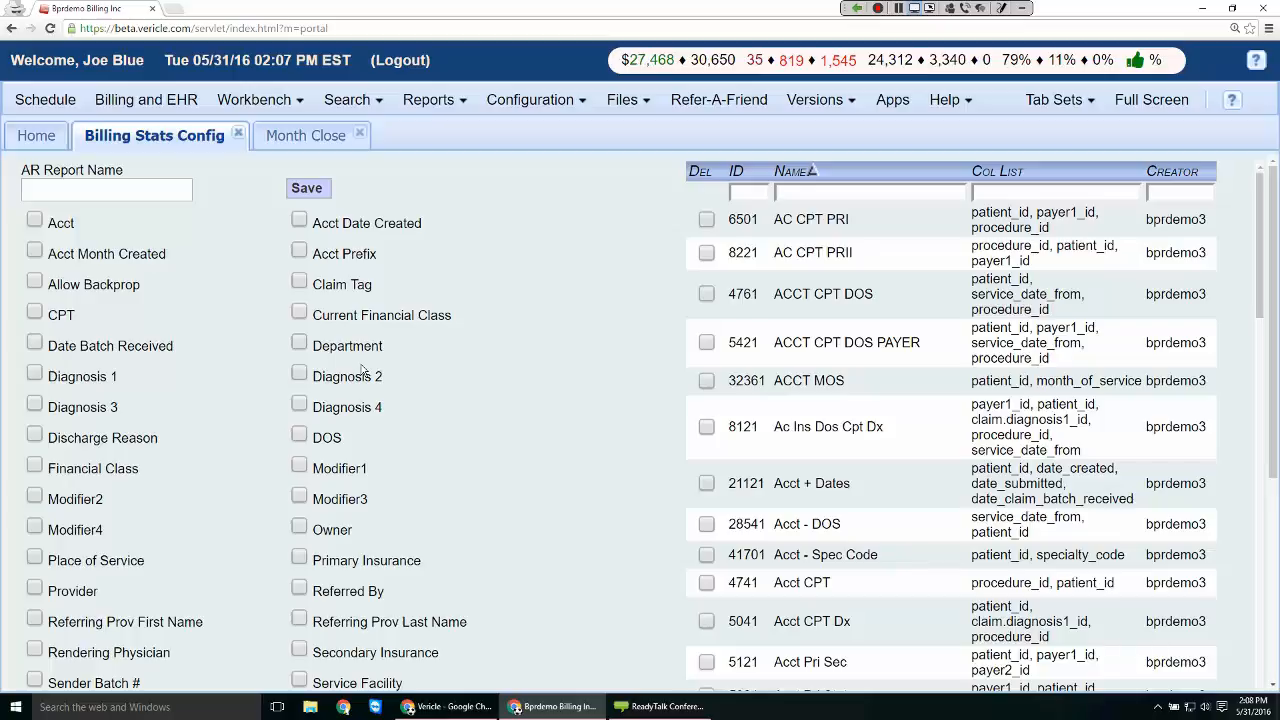
# Create and save an AR report named CPTRenderingPayer with the CPT, Primary Insurance and Rendering Physician fields
pyautogui.click(35, 313)
pyautogui.scroll(-1, 326, 364)
pyautogui.click(299, 490)
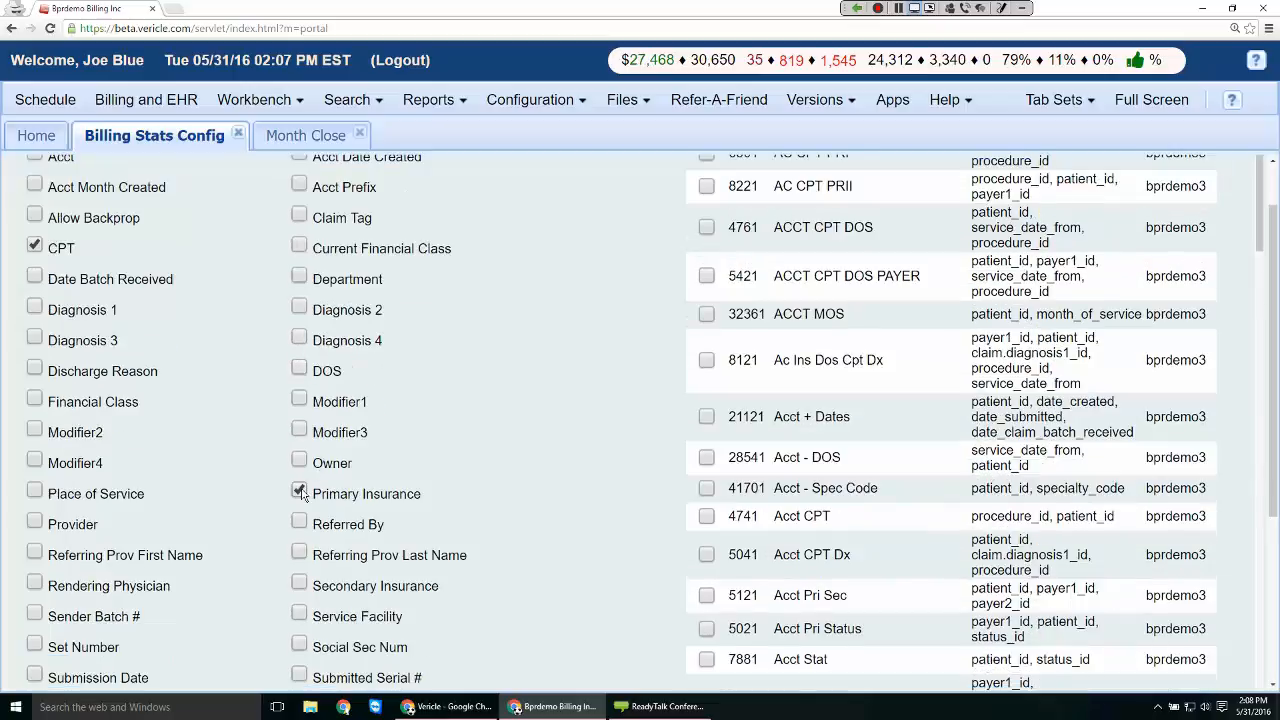
pyautogui.click(35, 582)
pyautogui.scroll(1, 305, 515)
pyautogui.click(109, 194)
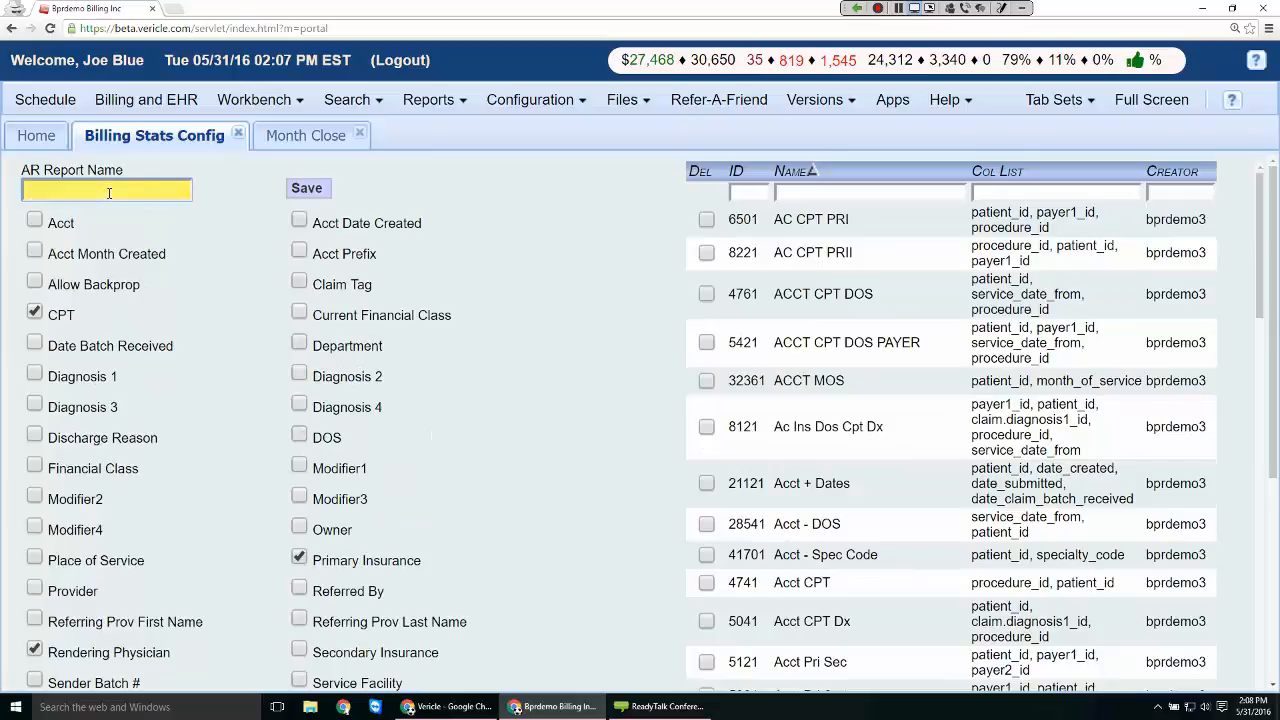
pyautogui.write('CPT')
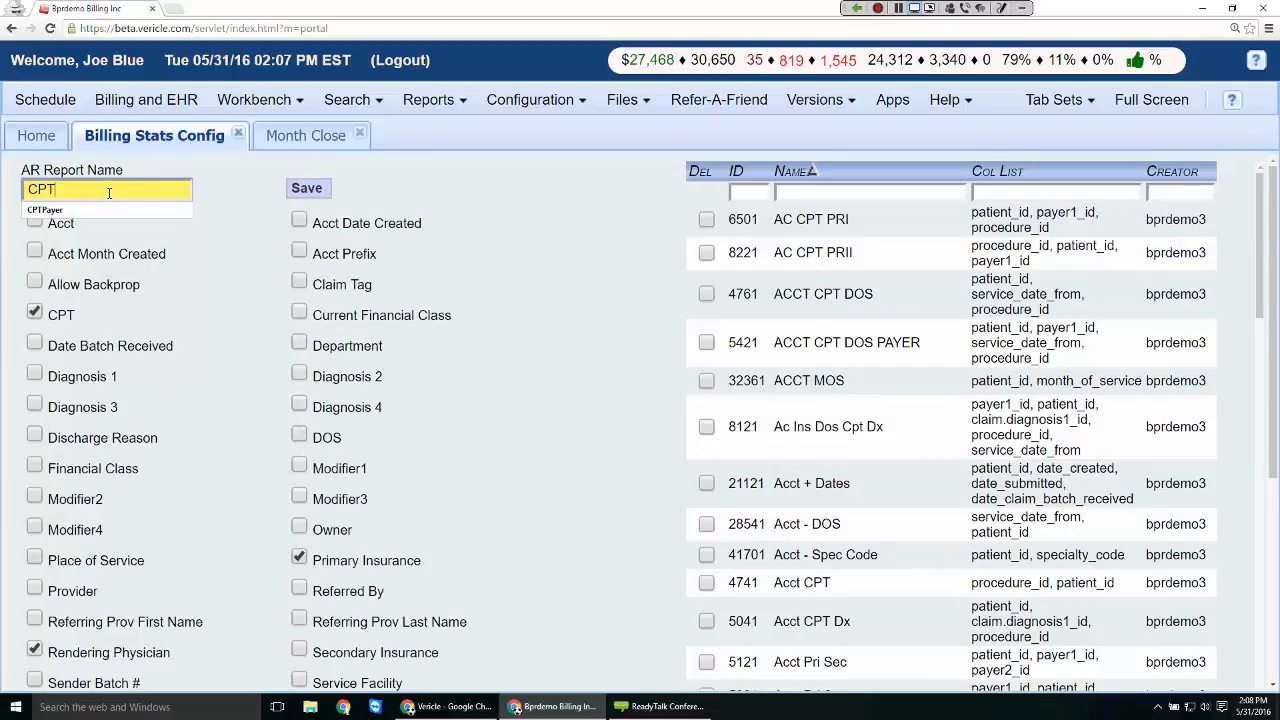
pyautogui.write('Ren')
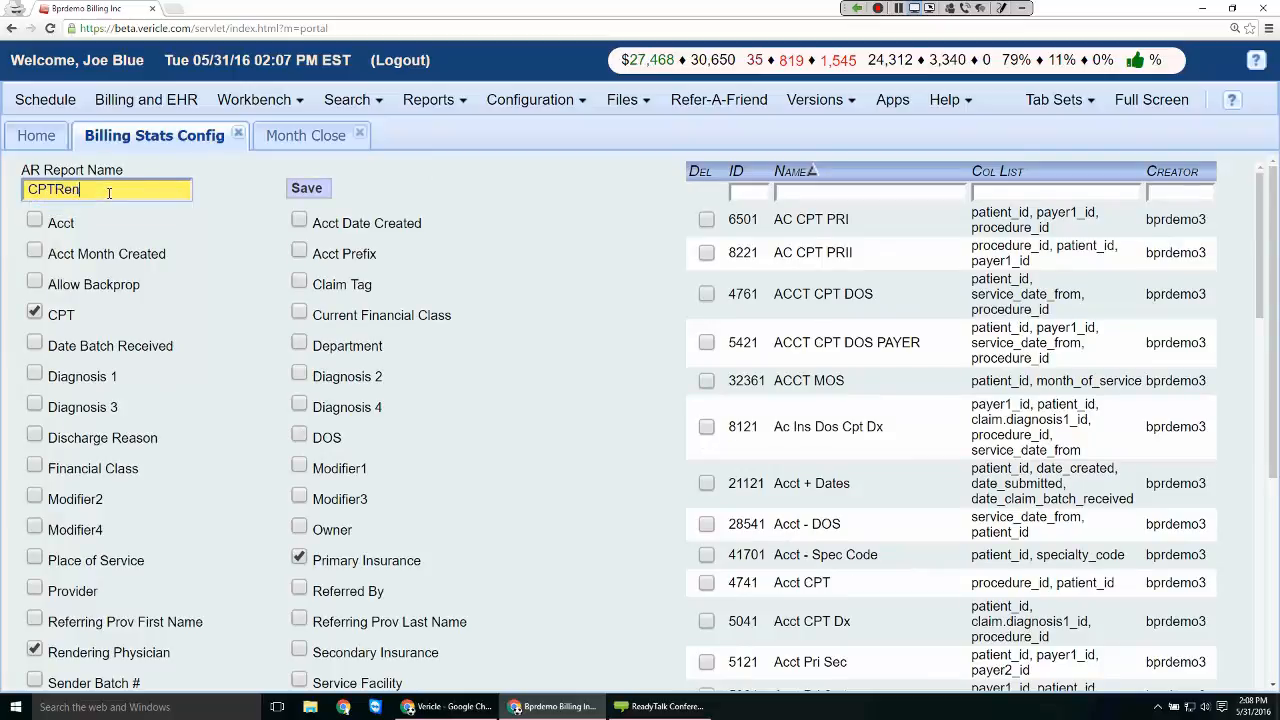
pyautogui.write('deringPayer')
pyautogui.click(320, 199)
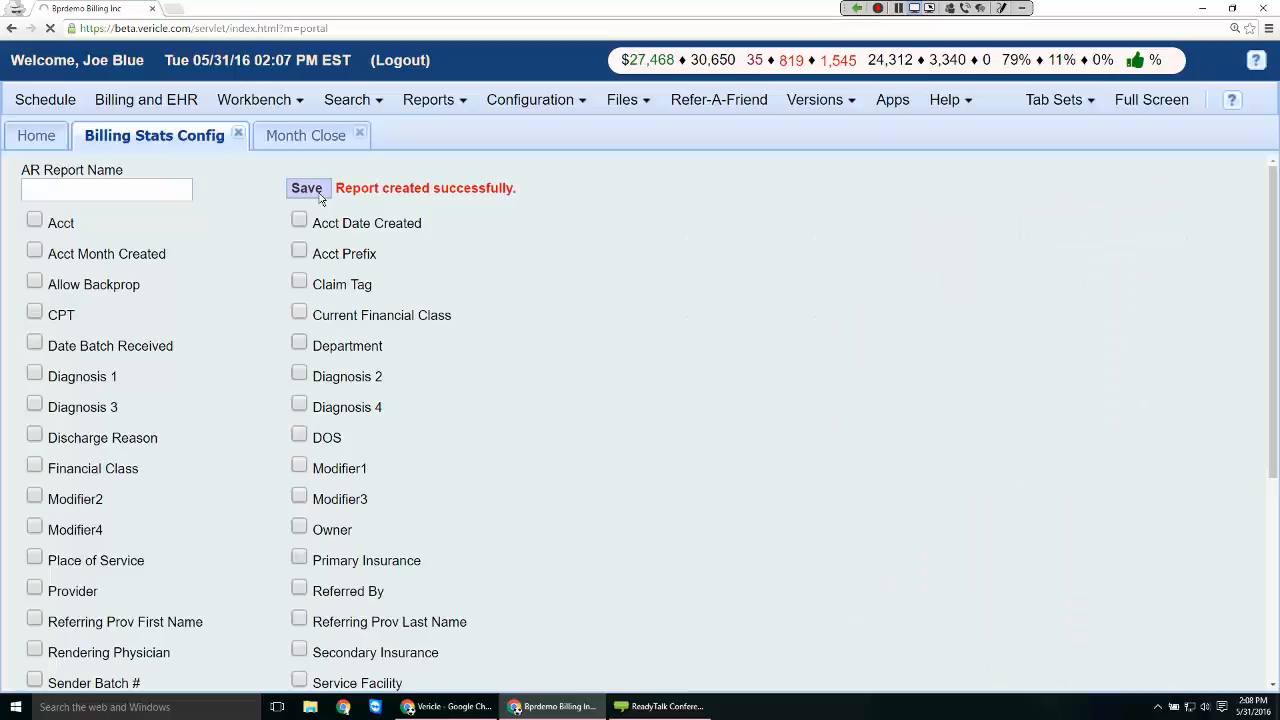
# Open the Billing Stats report and locate CPTRenderingPayer among the selectable report types
pyautogui.click(428, 100)
pyautogui.moveTo(467, 138)
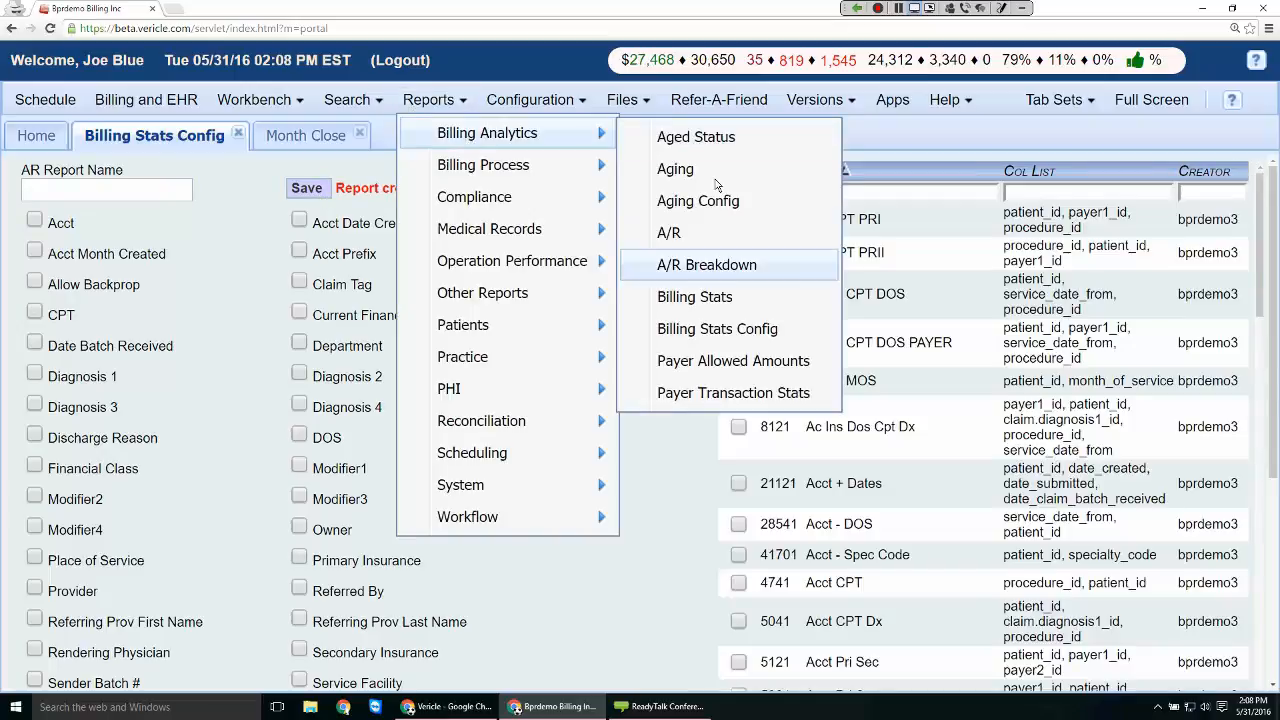
pyautogui.click(689, 310)
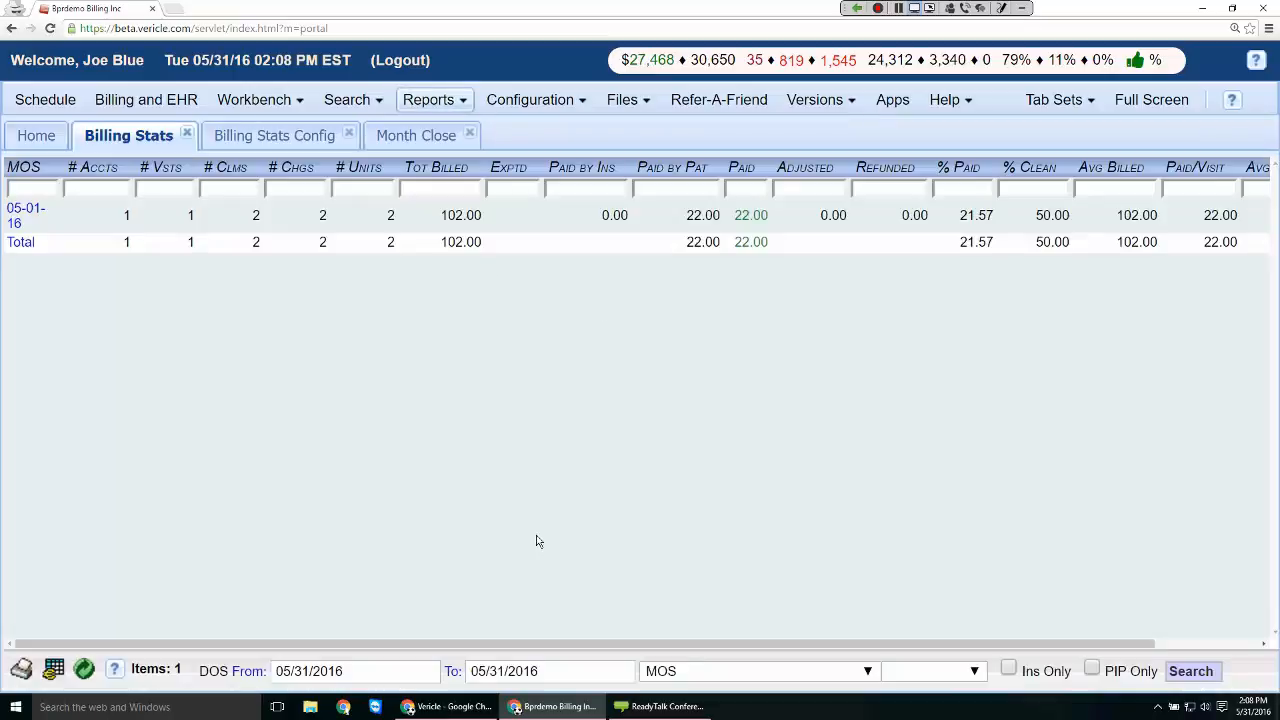
pyautogui.click(870, 671)
pyautogui.scroll(5, 870, 514)
pyautogui.scroll(10, 865, 514)
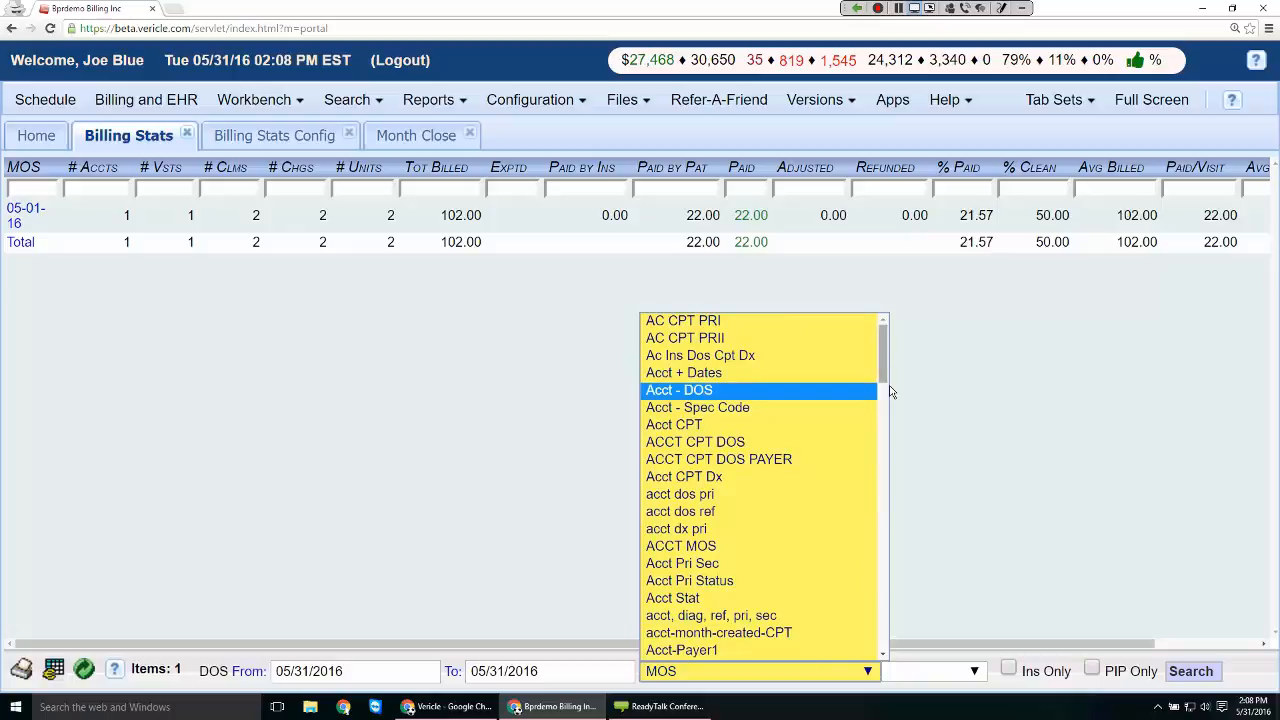
pyautogui.moveTo(884, 345); pyautogui.dragTo(895, 460)
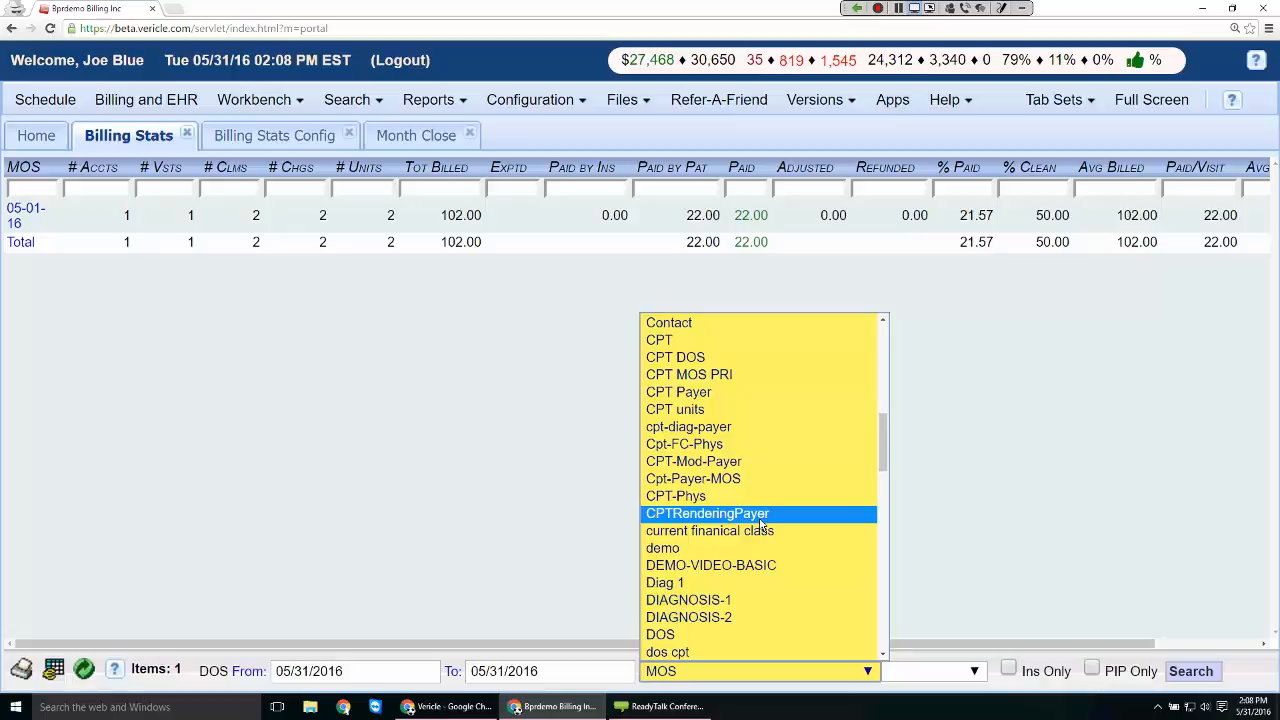
# Switch back to the Vericle window's CPT Only billing stats and review the report-type and provider filter options
pyautogui.hotkey('alt', 'Tab')
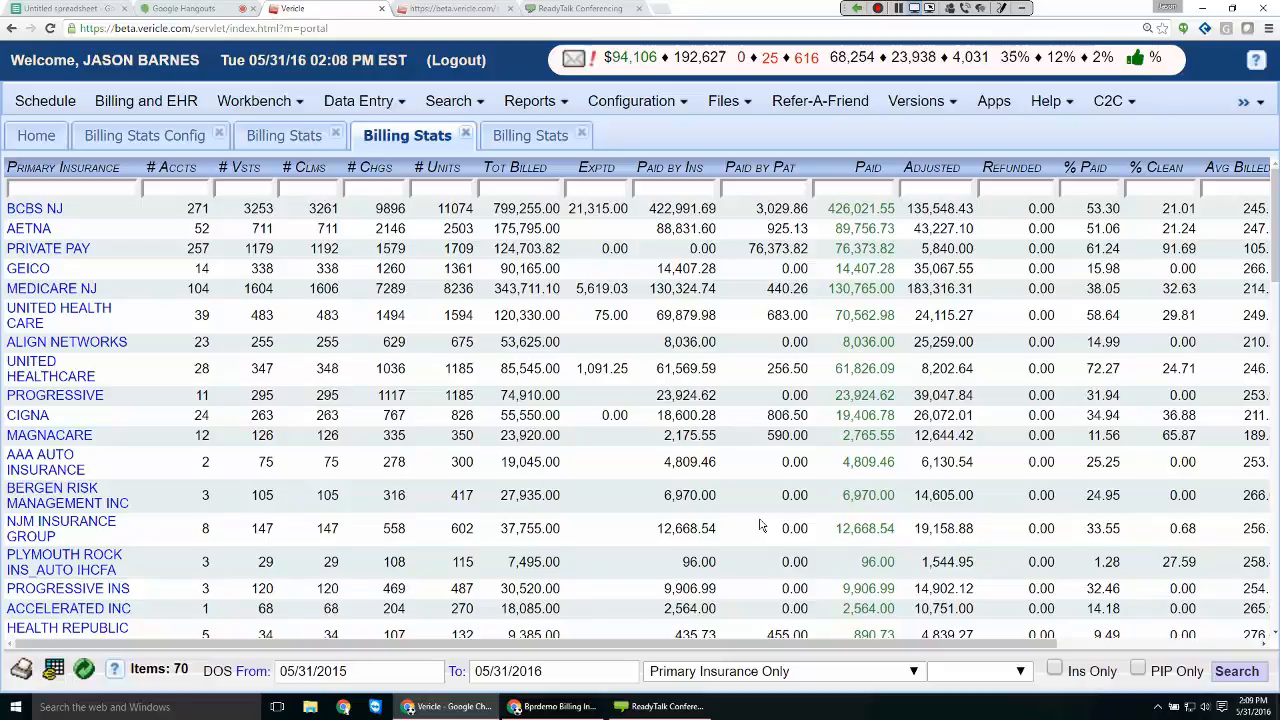
pyautogui.click(272, 137)
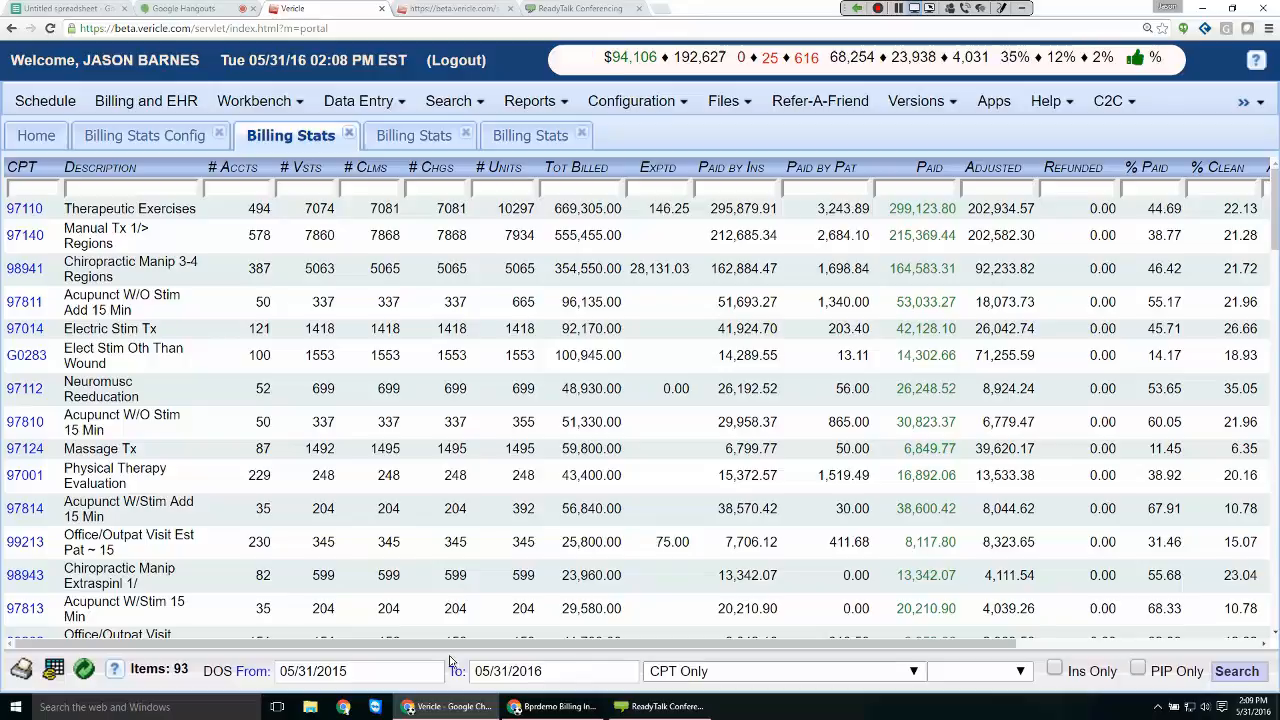
pyautogui.click(740, 674)
pyautogui.click(740, 674)
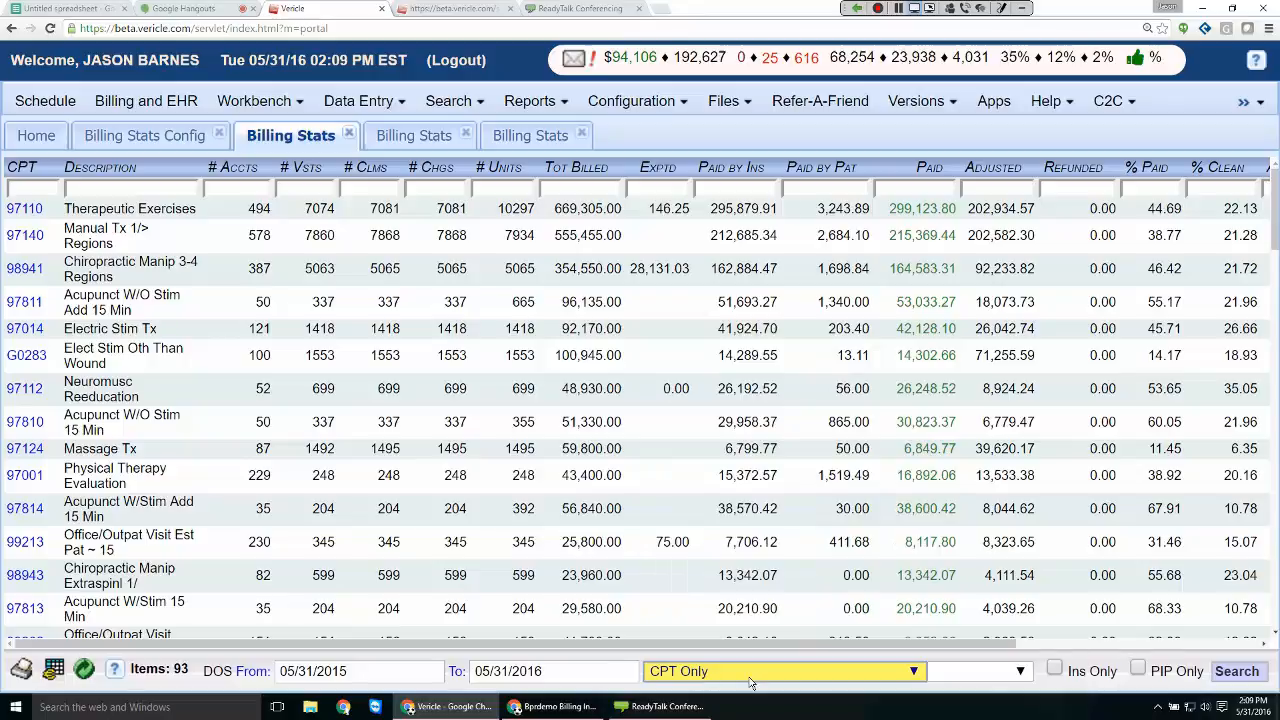
pyautogui.hotkey('ctrl', '-')
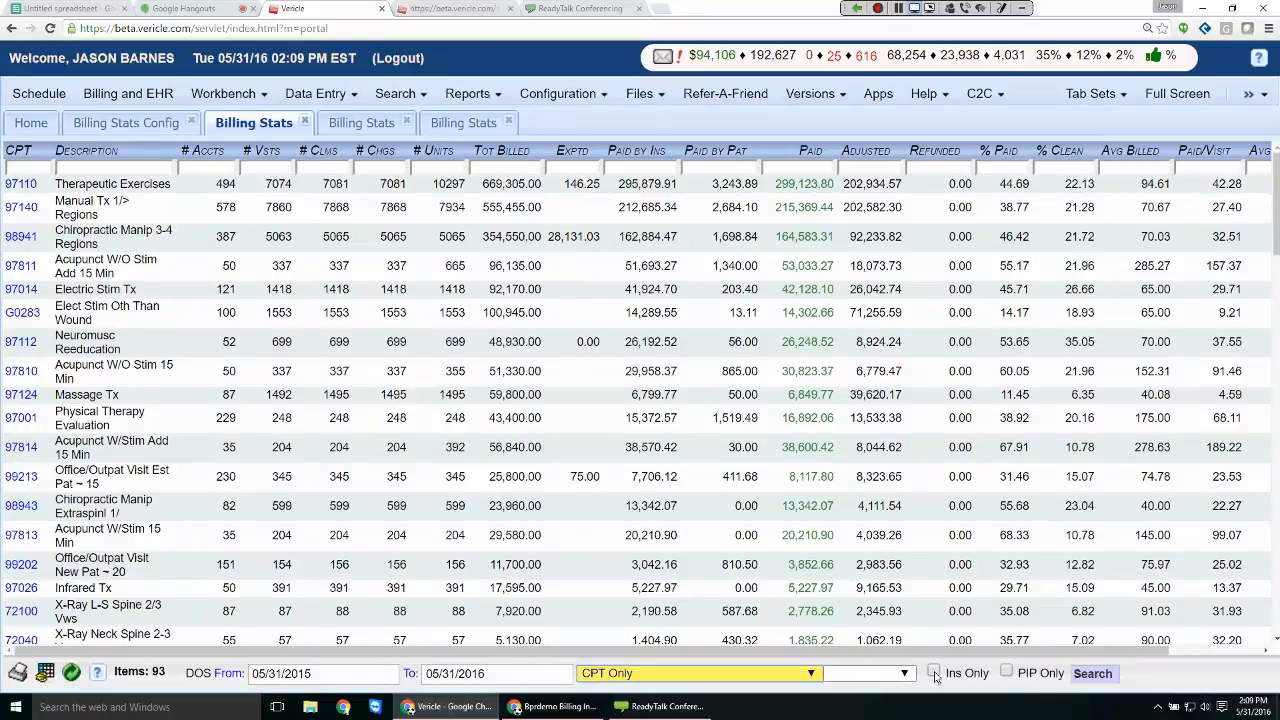
pyautogui.click(904, 674)
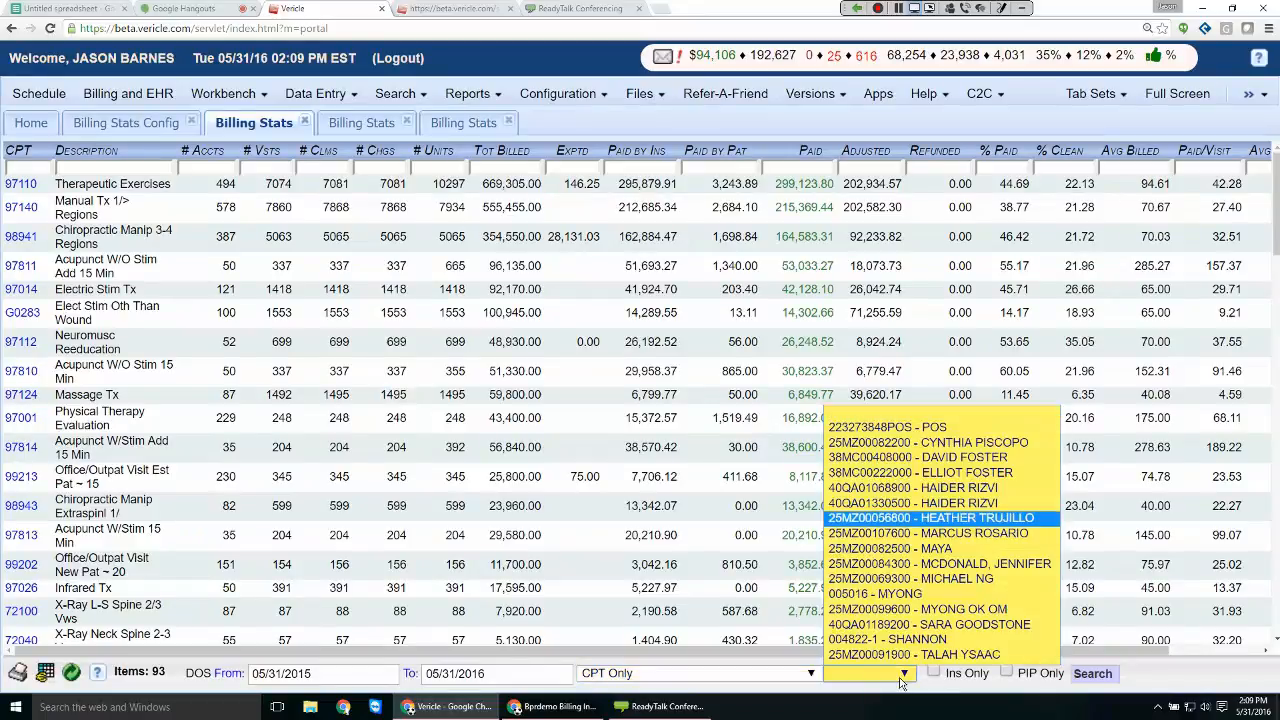
pyautogui.click(905, 676)
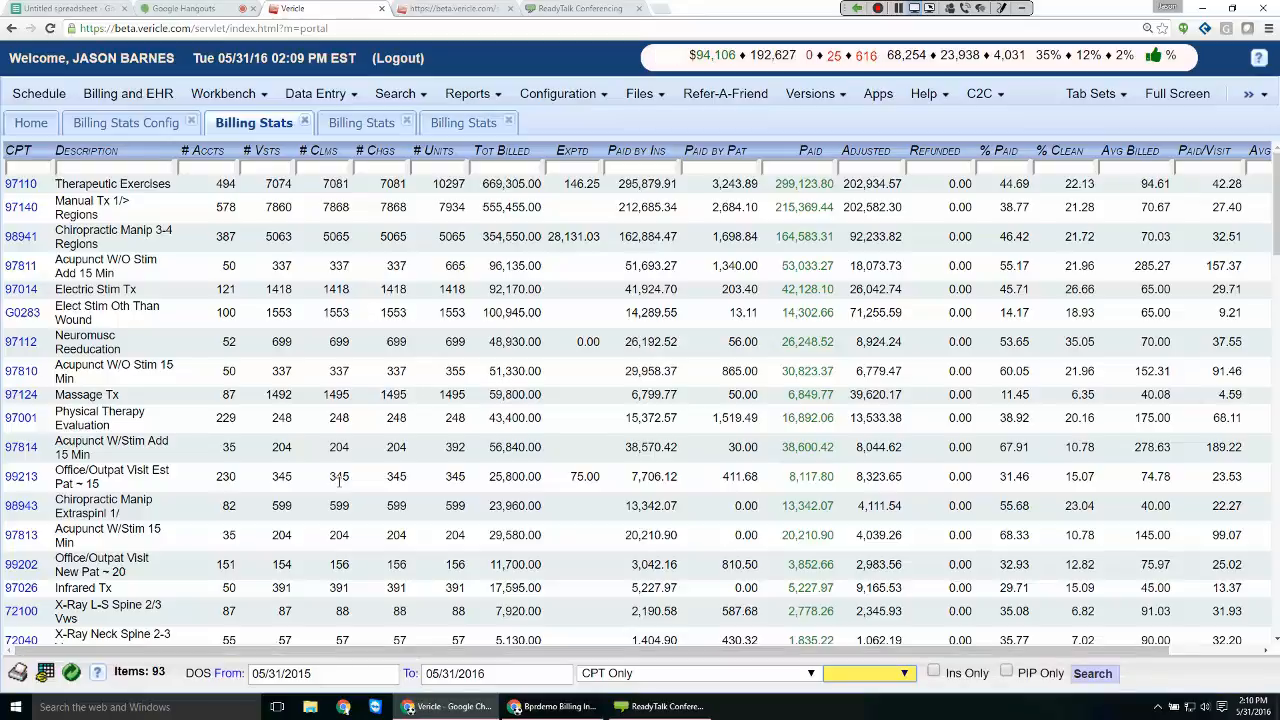
# Sort the CPT billing stats by number of accounts in descending order
pyautogui.hotkey('ctrl', '+')
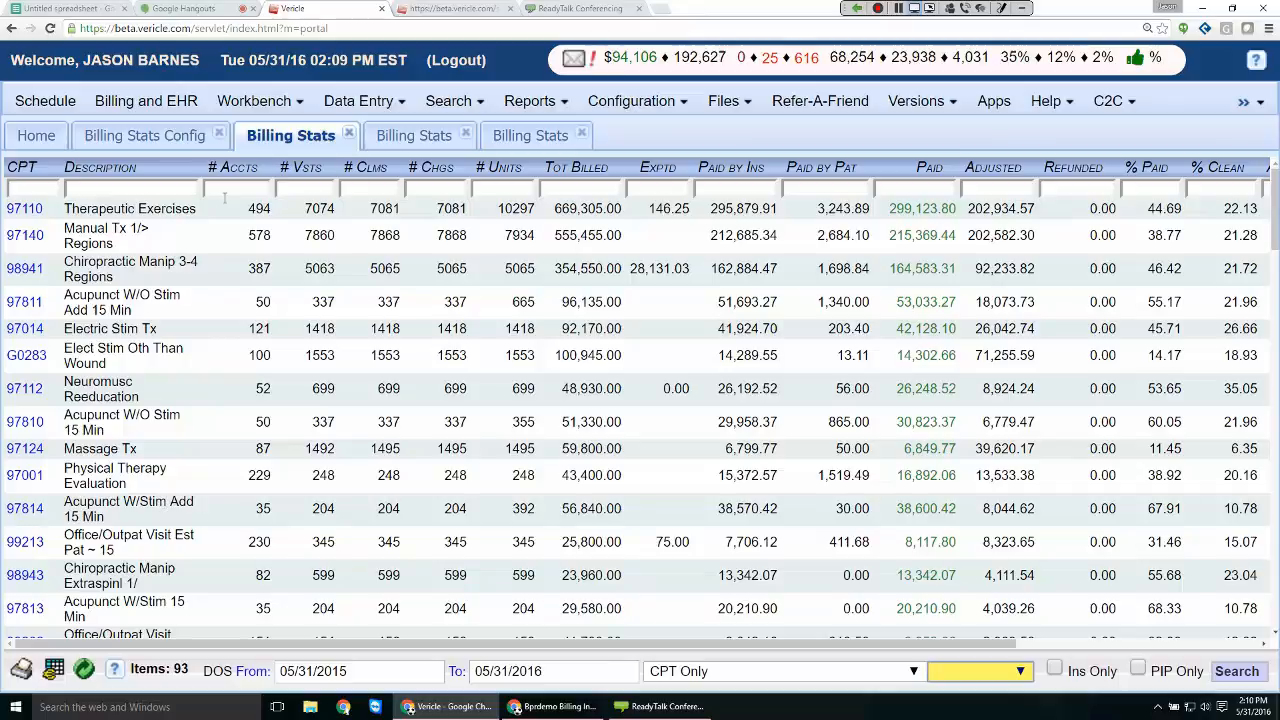
pyautogui.moveTo(274, 208); pyautogui.dragTo(249, 208)
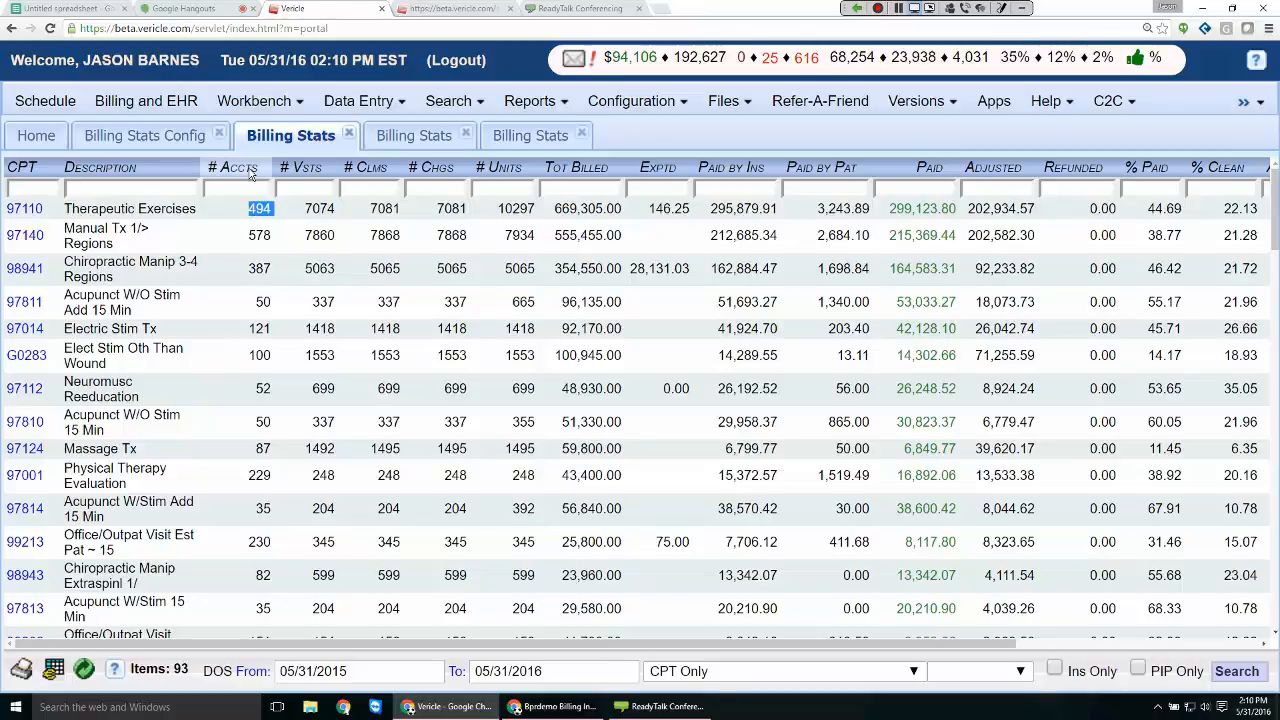
pyautogui.click(251, 172)
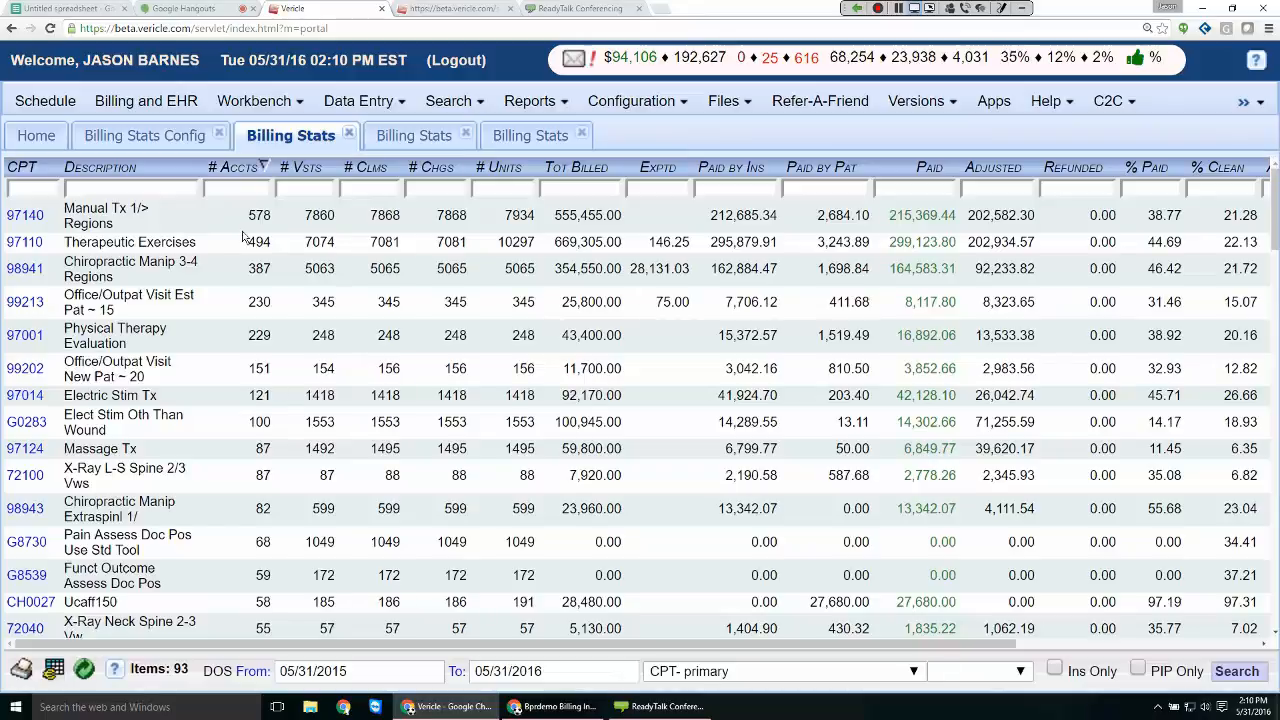
# Examine the CPT billing stats columns from total billed through paid, adjusted, percent paid and average A/R
pyautogui.hotkey('ctrl', '+')
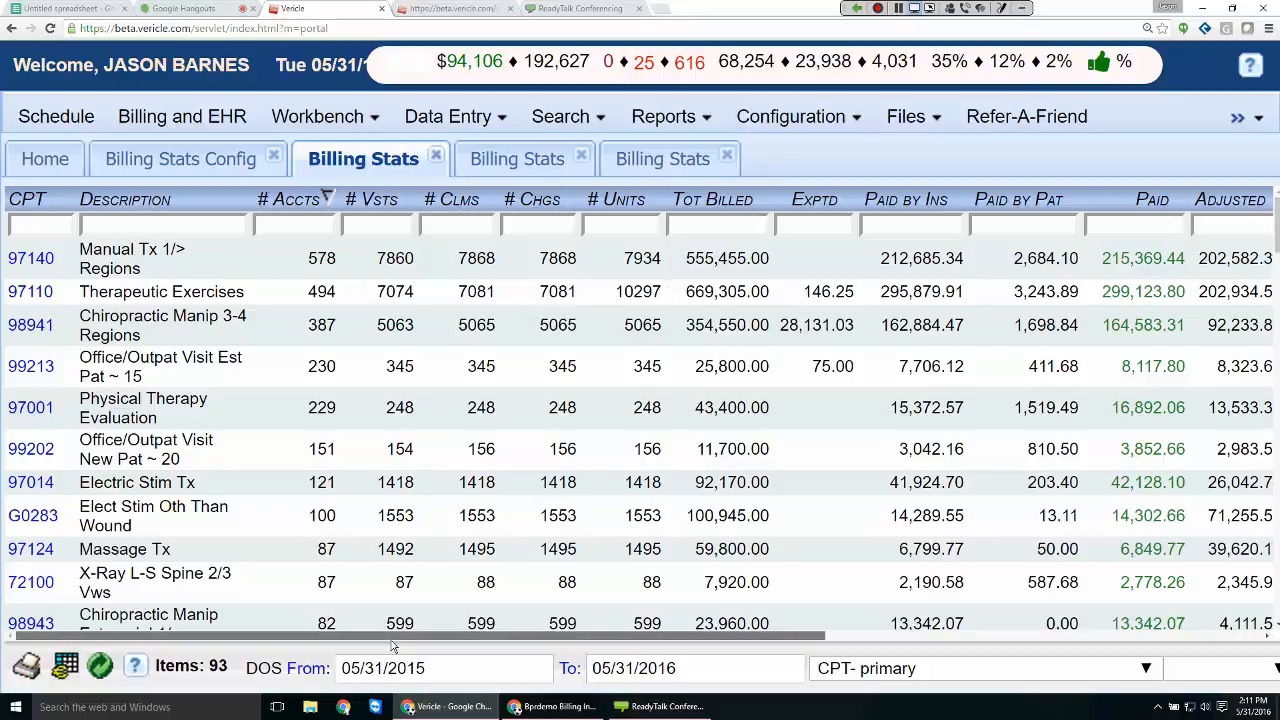
pyautogui.moveTo(382, 638); pyautogui.dragTo(409, 640)
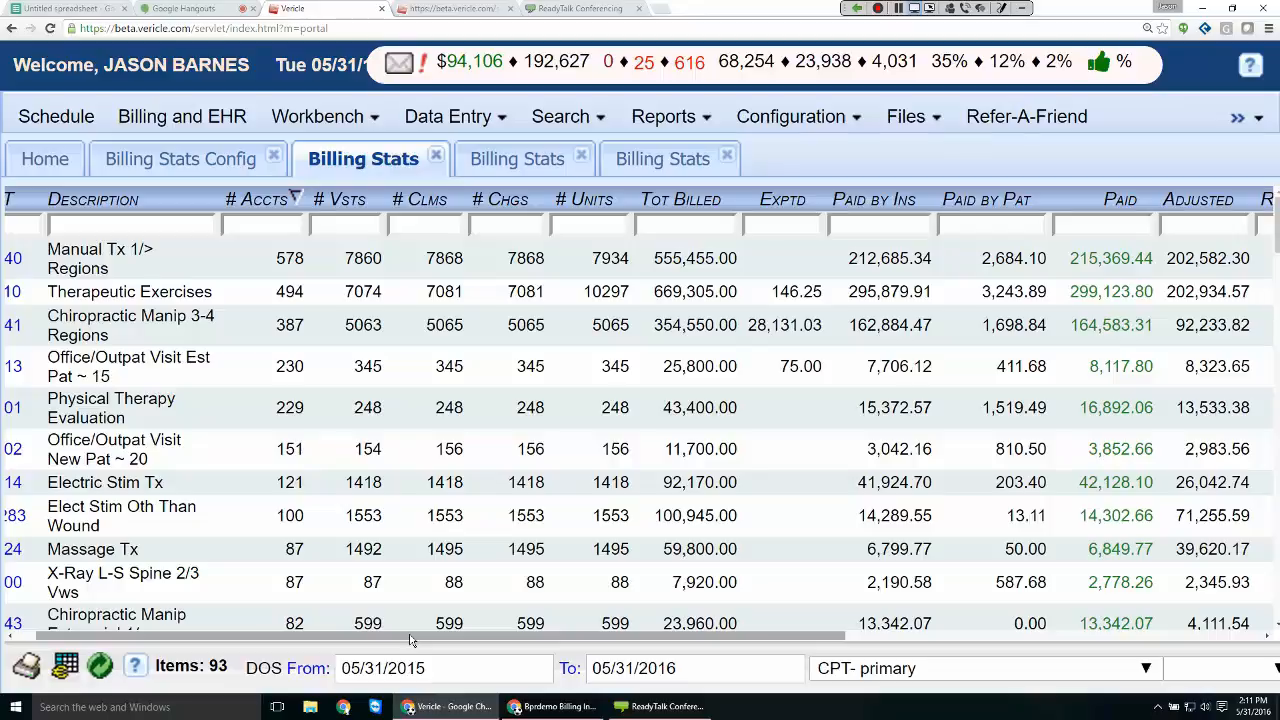
pyautogui.moveTo(410, 640); pyautogui.dragTo(657, 665)
pyautogui.moveTo(682, 661); pyautogui.dragTo(787, 651)
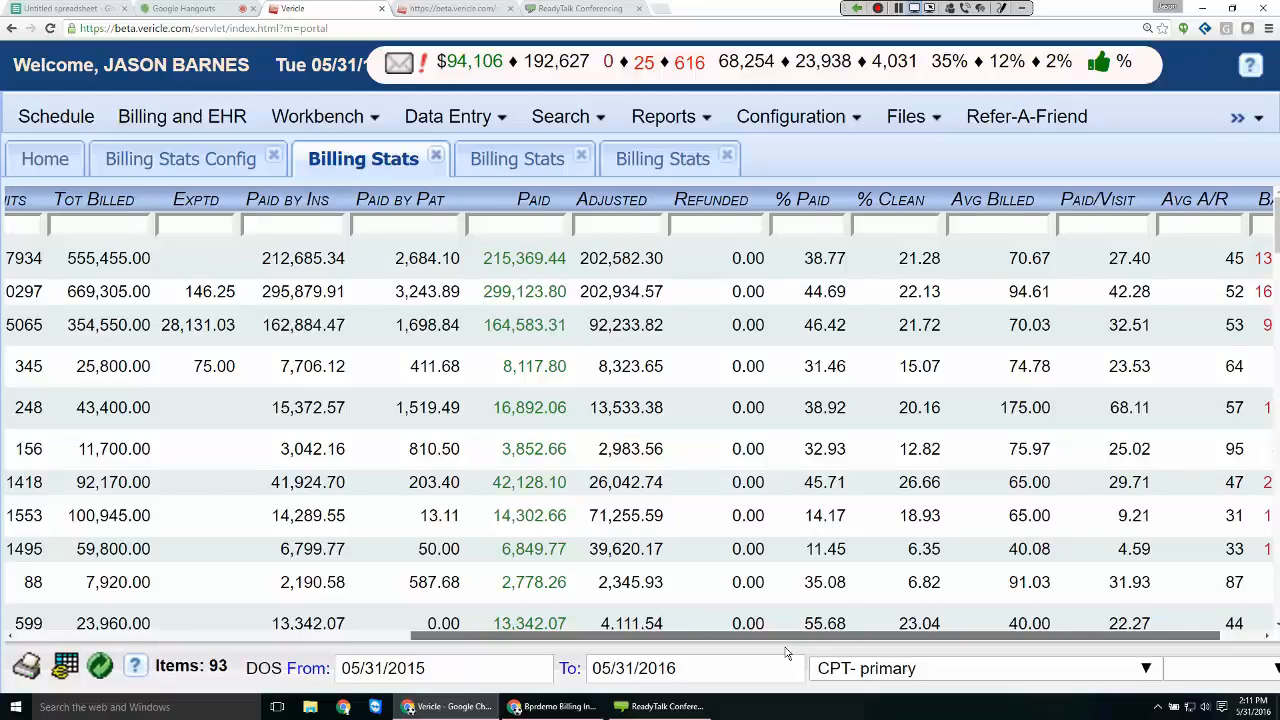
# Examine the average A/R and balance for CPT 97140 in the CPT billing stats and return to the code and description columns
pyautogui.moveTo(787, 653)
pyautogui.mouseDown()
pyautogui.moveTo(830, 655)
pyautogui.moveTo(790, 657)
pyautogui.mouseUp()
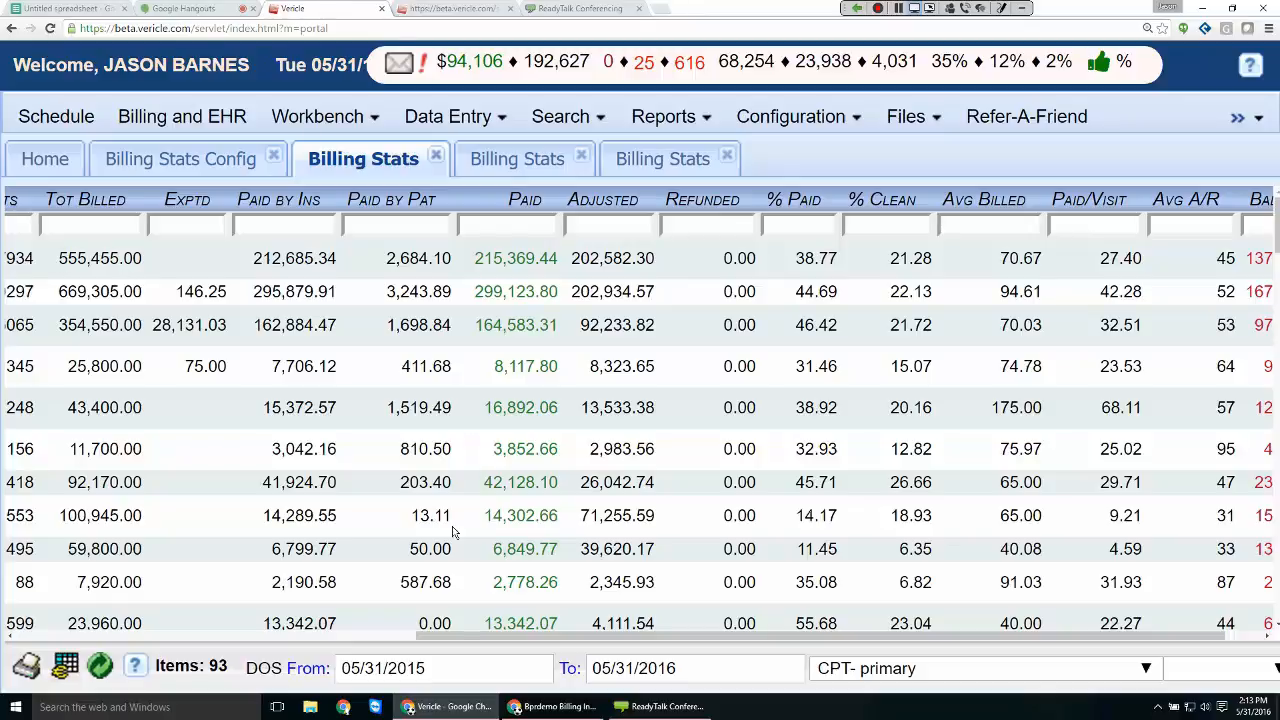
pyautogui.moveTo(591, 641); pyautogui.dragTo(788, 636)
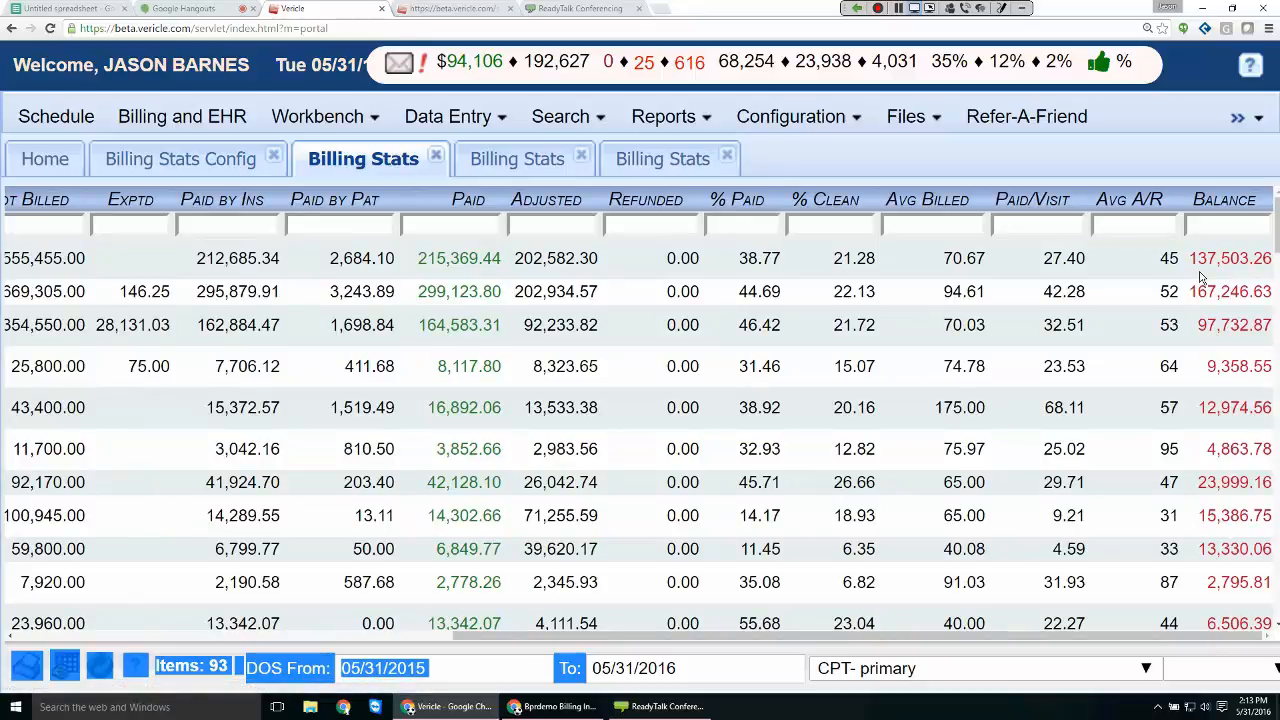
pyautogui.moveTo(1185, 258); pyautogui.dragTo(1154, 258)
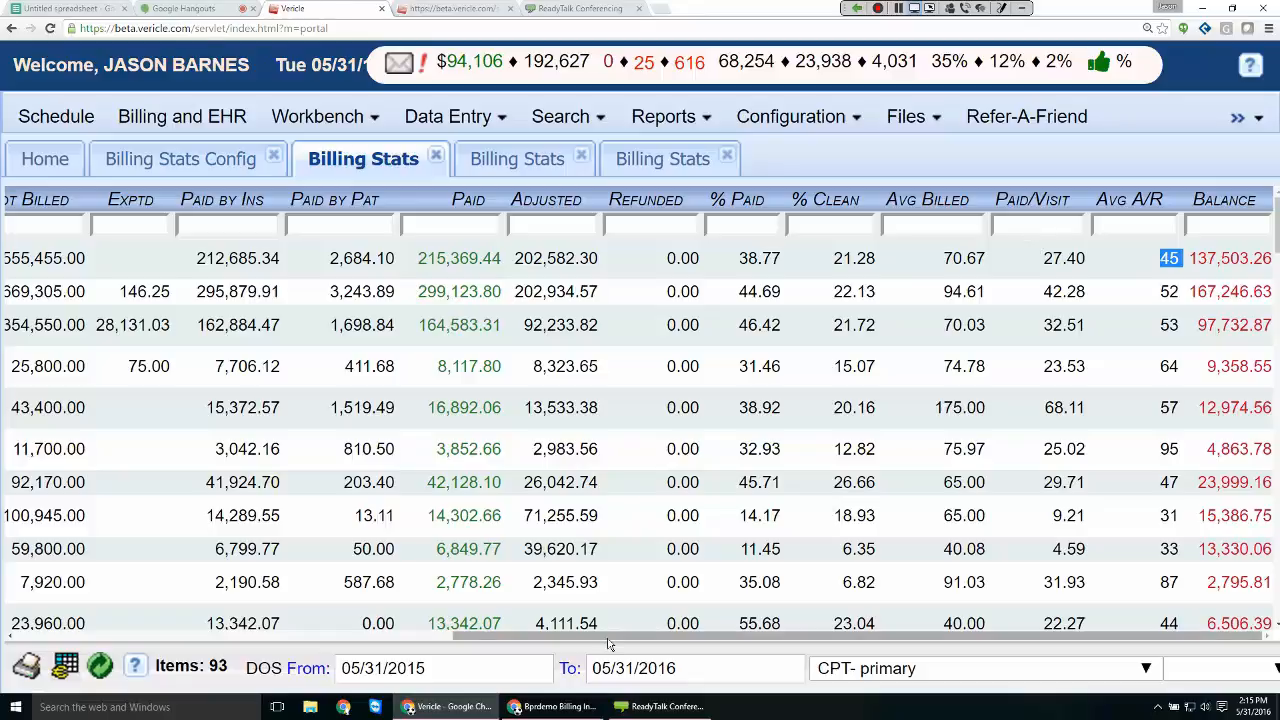
pyautogui.moveTo(755, 636); pyautogui.dragTo(135, 601)
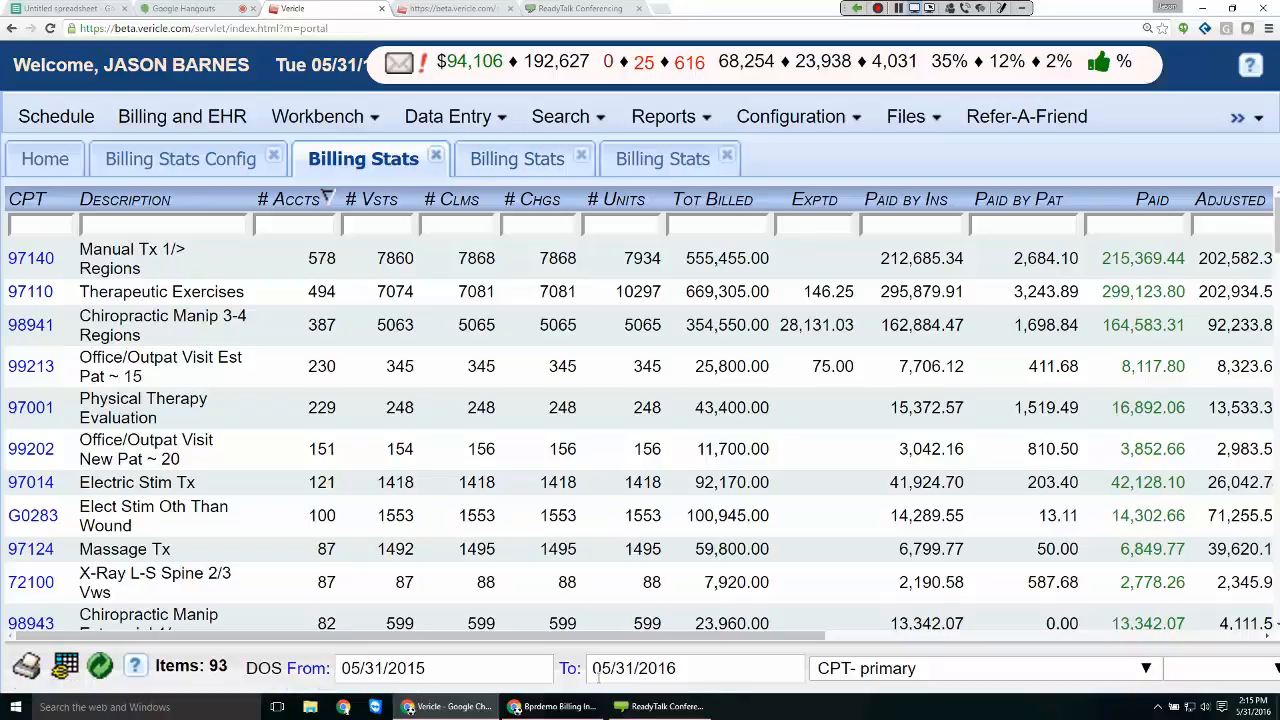
# Open the billing stats grouped by primary insurance and sort them by balance in descending order
pyautogui.click(517, 160)
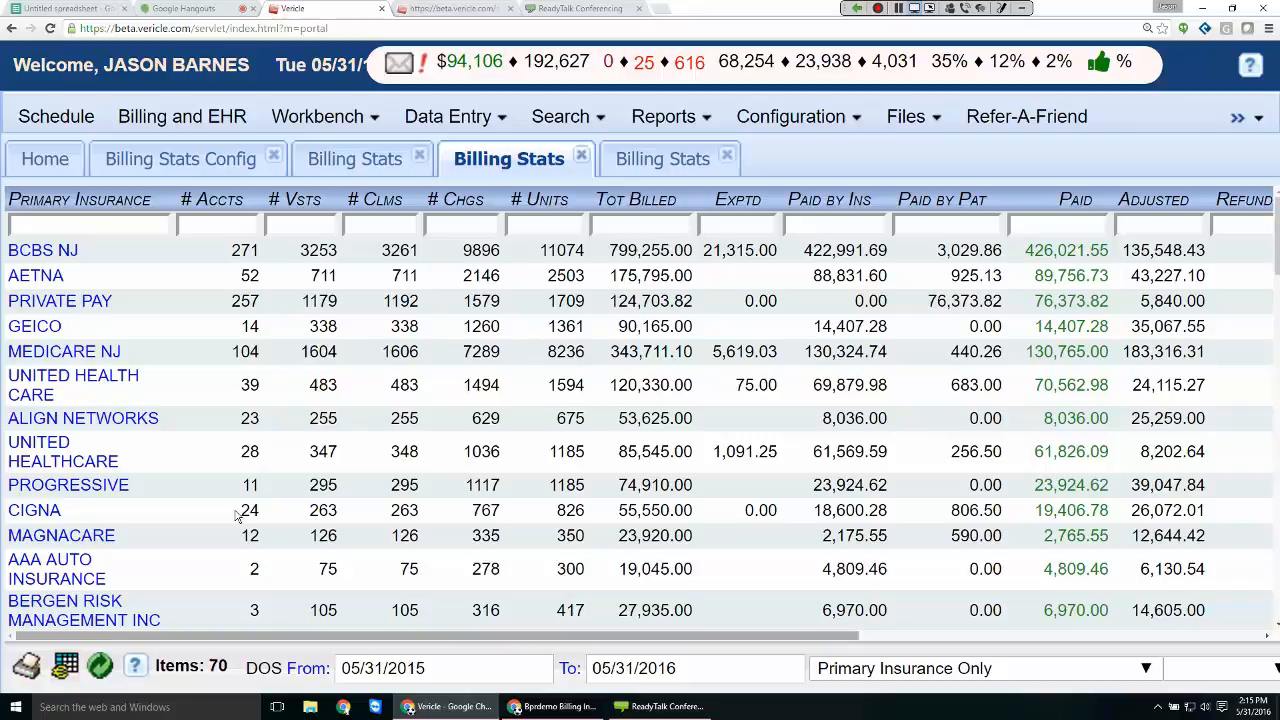
pyautogui.hscroll(10, 237, 514)
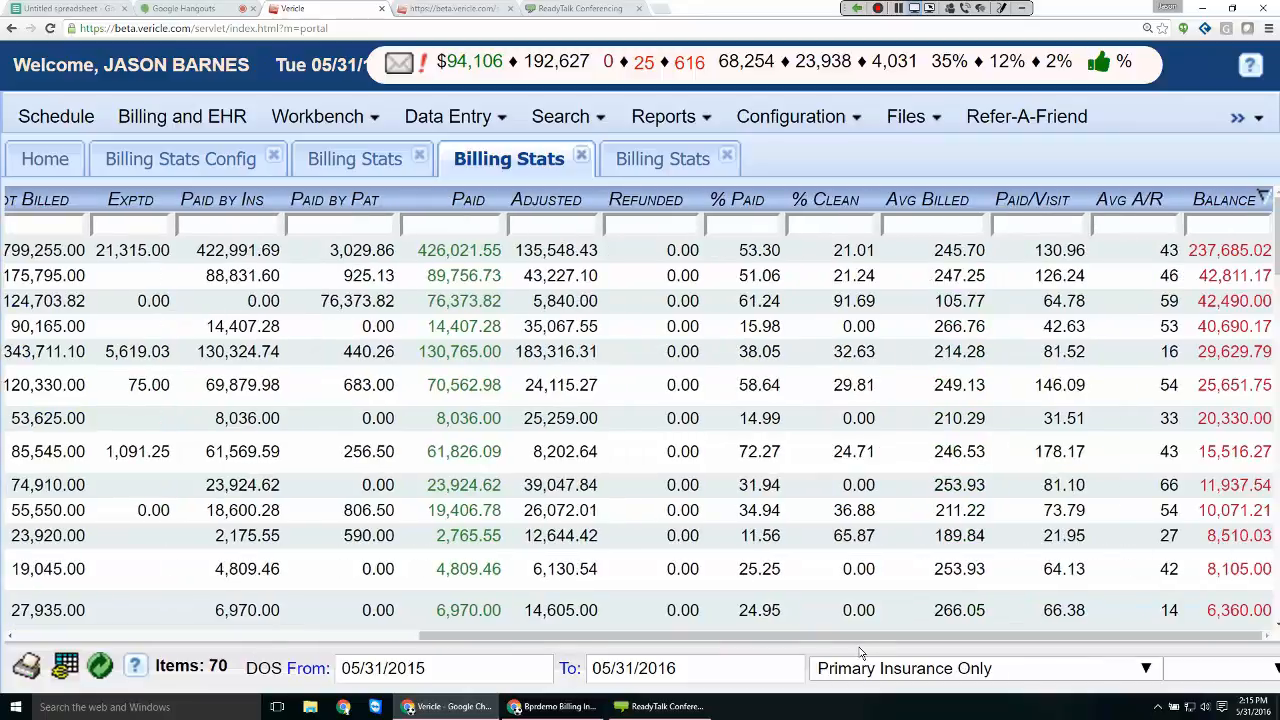
pyautogui.click(1238, 204)
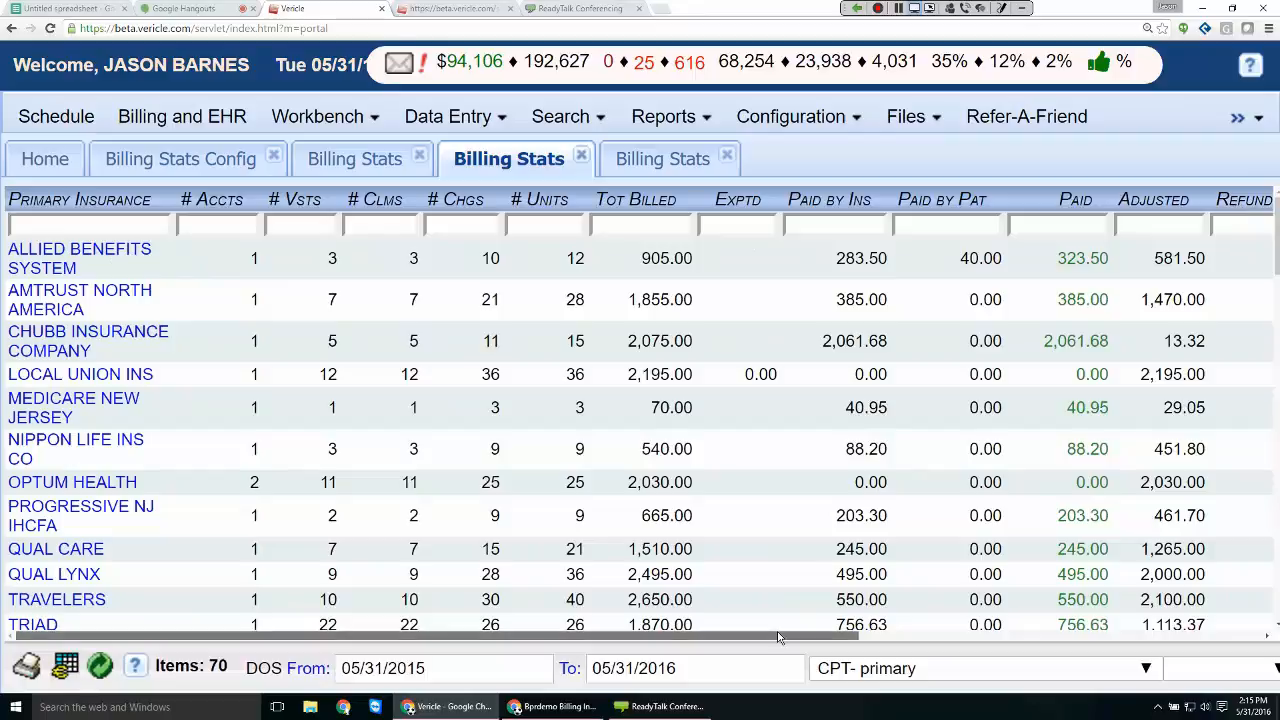
pyautogui.moveTo(779, 637); pyautogui.dragTo(1197, 637)
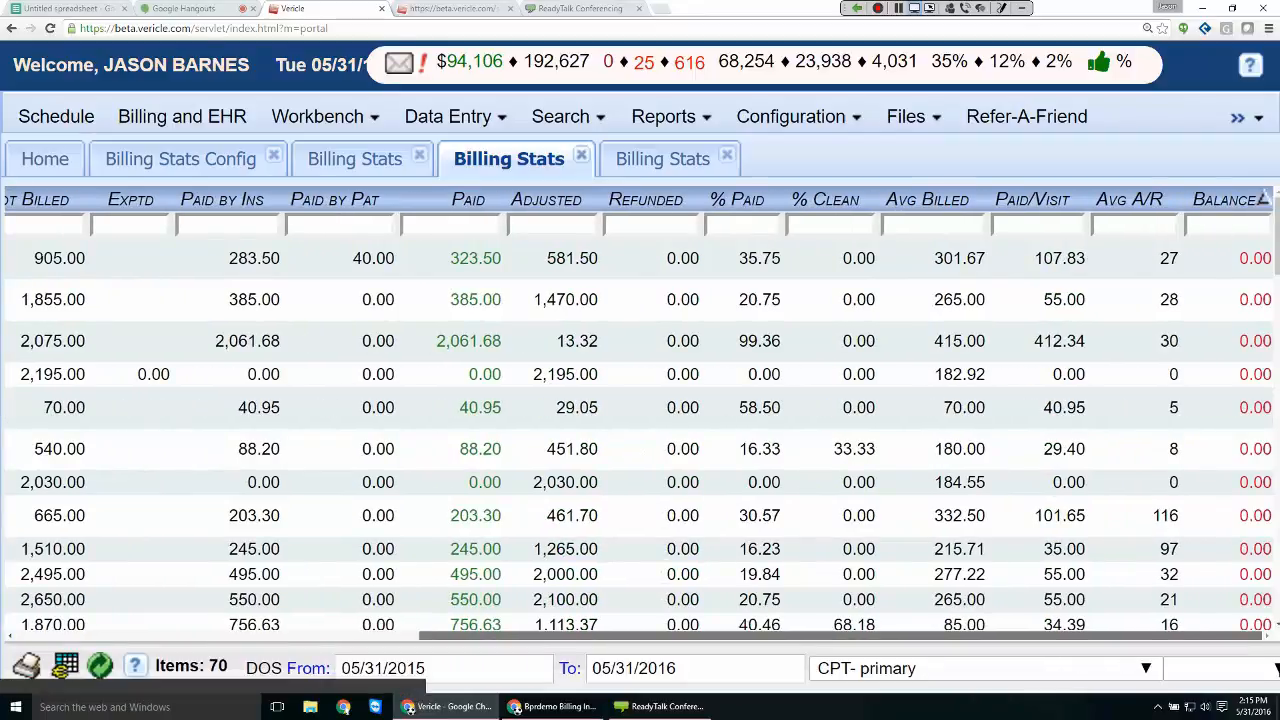
pyautogui.click(1225, 199)
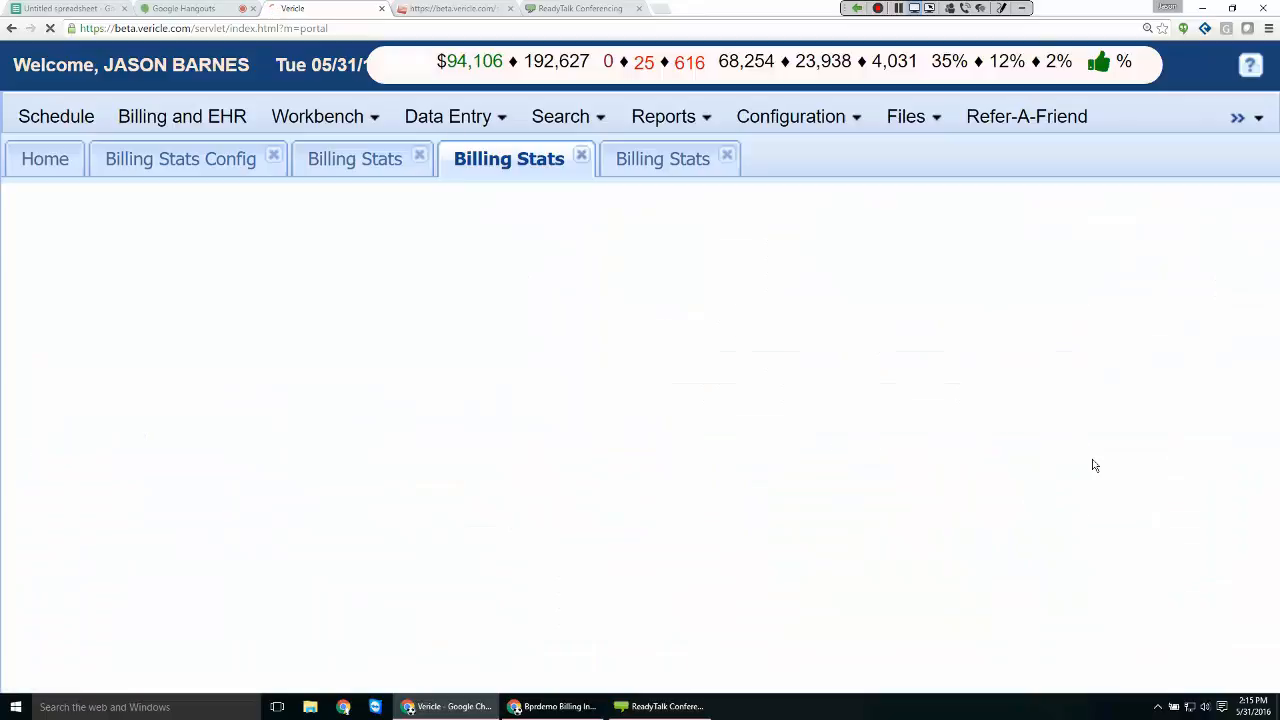
pyautogui.moveTo(838, 637); pyautogui.dragTo(1278, 645)
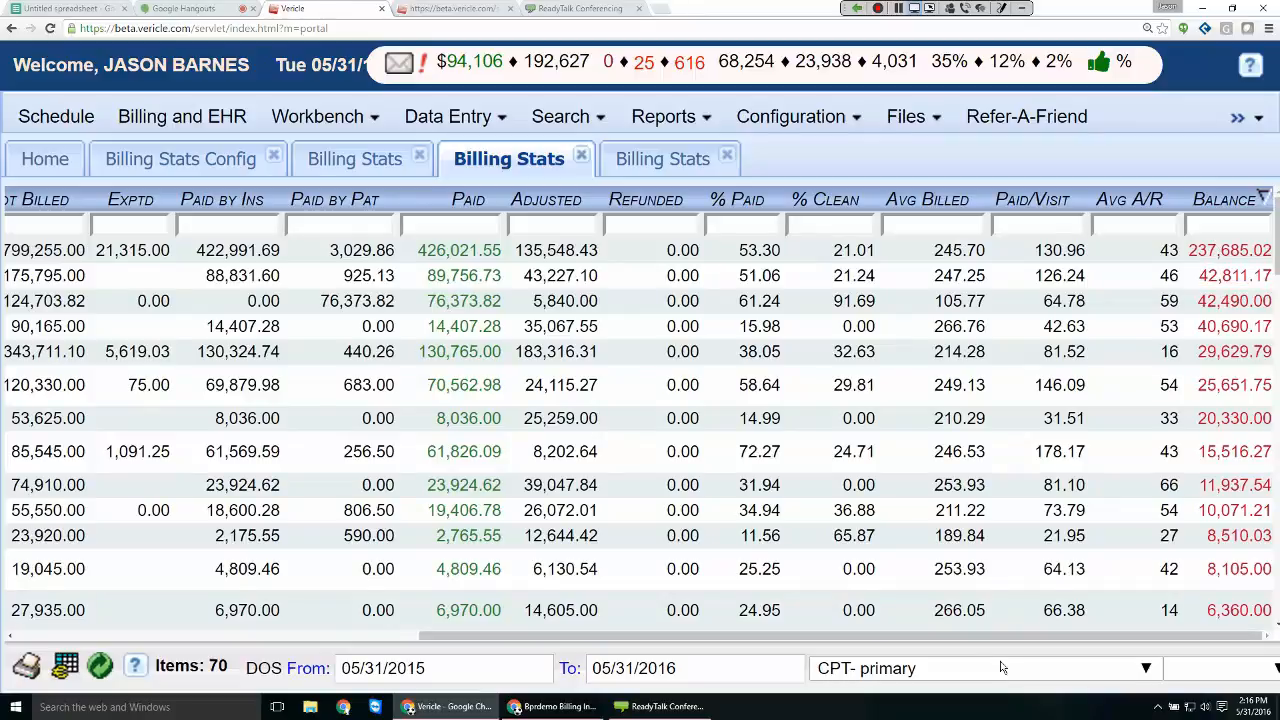
pyautogui.moveTo(970, 635); pyautogui.dragTo(540, 643)
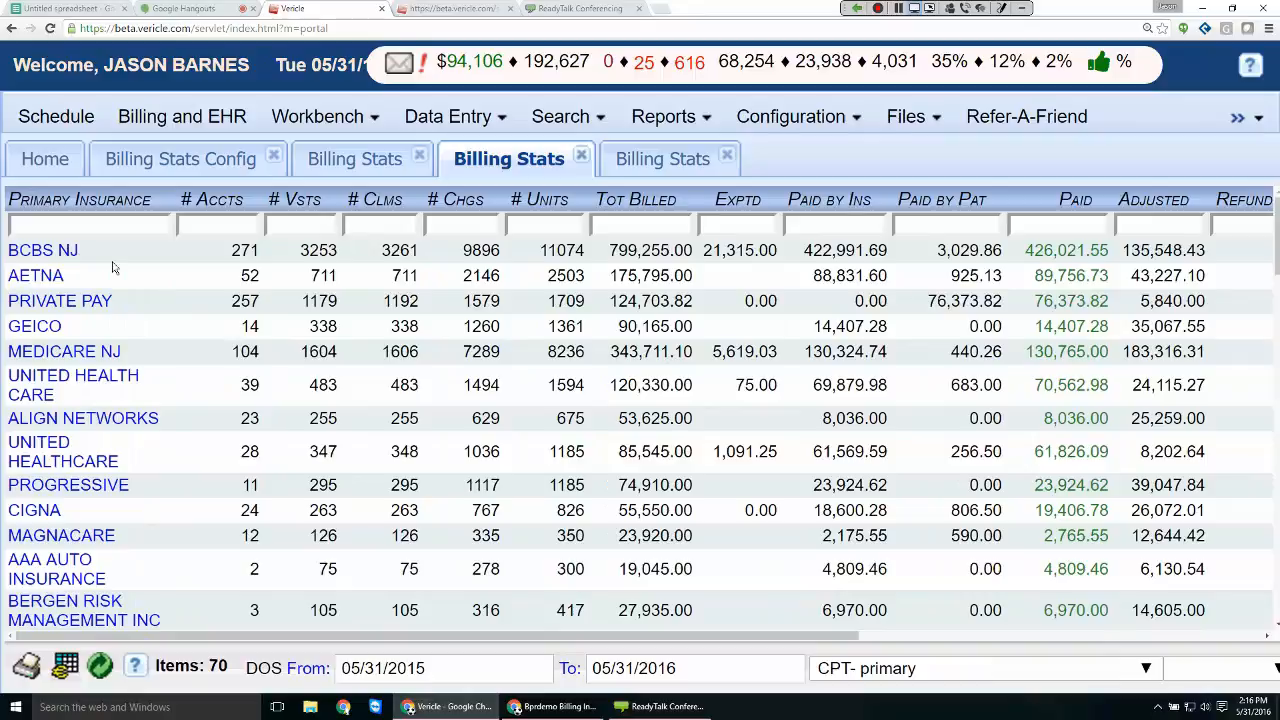
# Filter the combined CPT and primary insurance billing stats by insurance bcbs and review the columns through balance
pyautogui.click(659, 162)
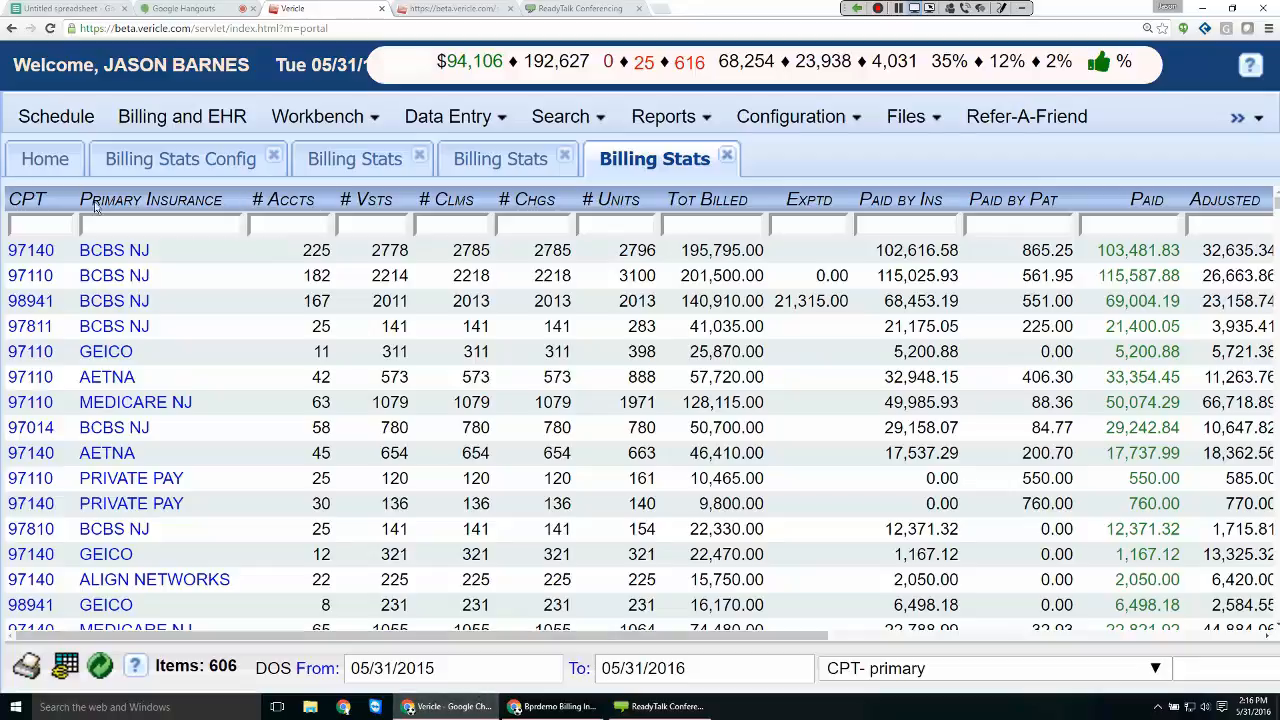
pyautogui.click(143, 228)
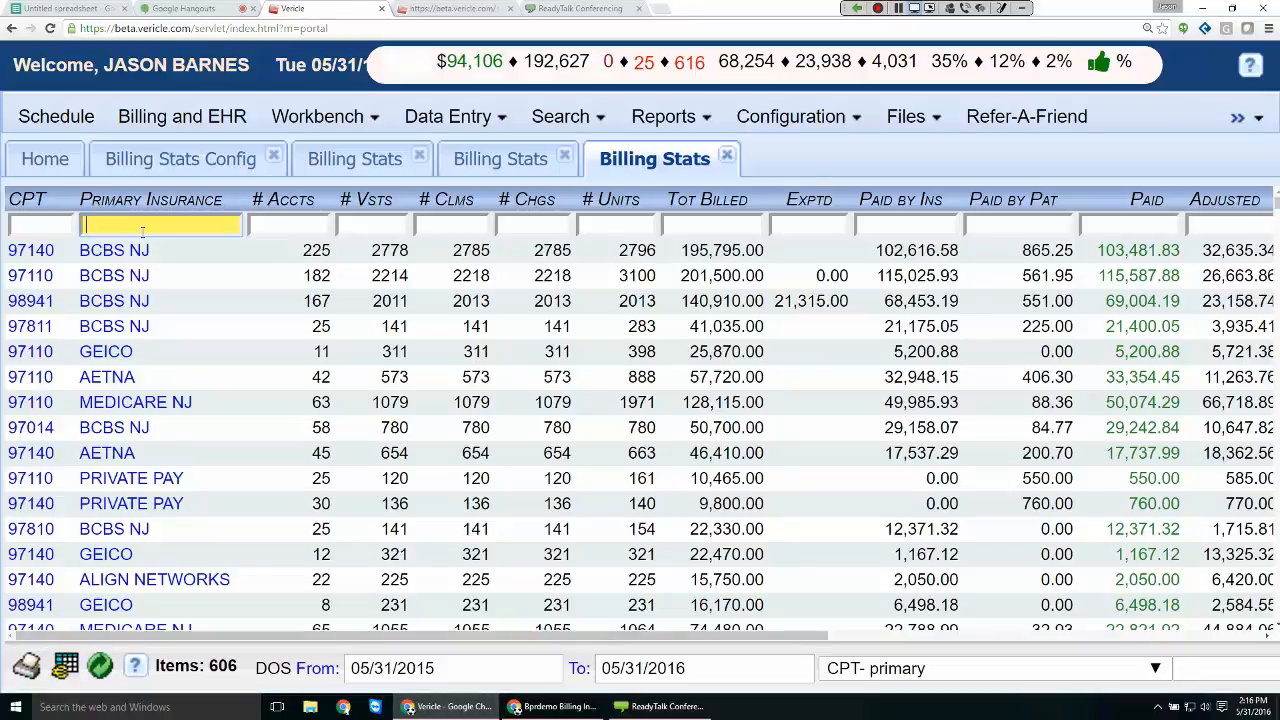
pyautogui.write('bcbs')
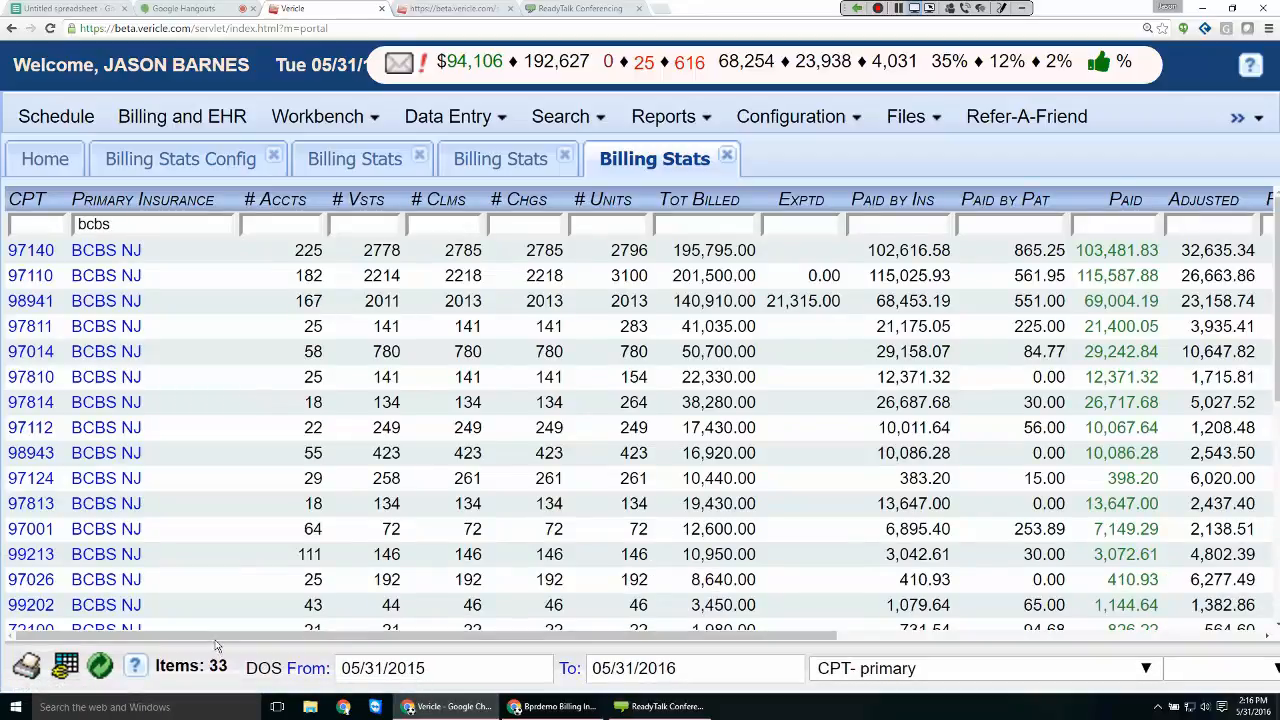
pyautogui.moveTo(215, 645); pyautogui.dragTo(726, 656)
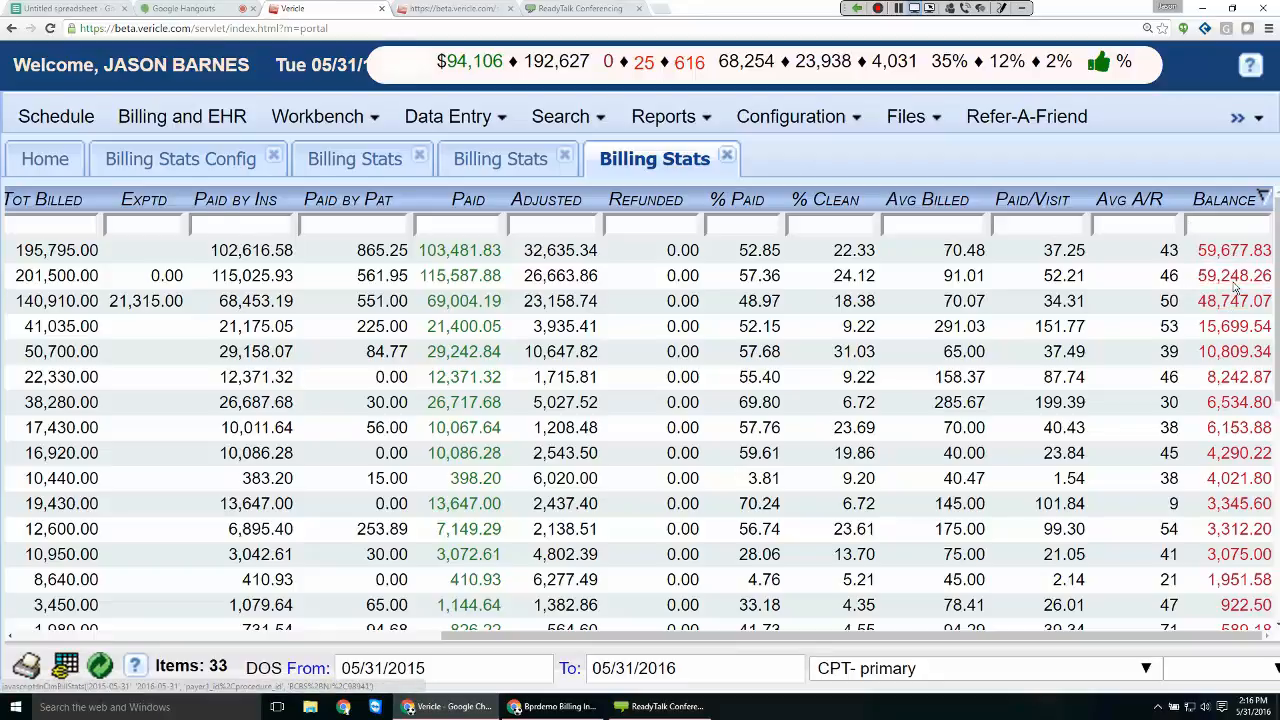
pyautogui.moveTo(895, 632); pyautogui.dragTo(444, 590)
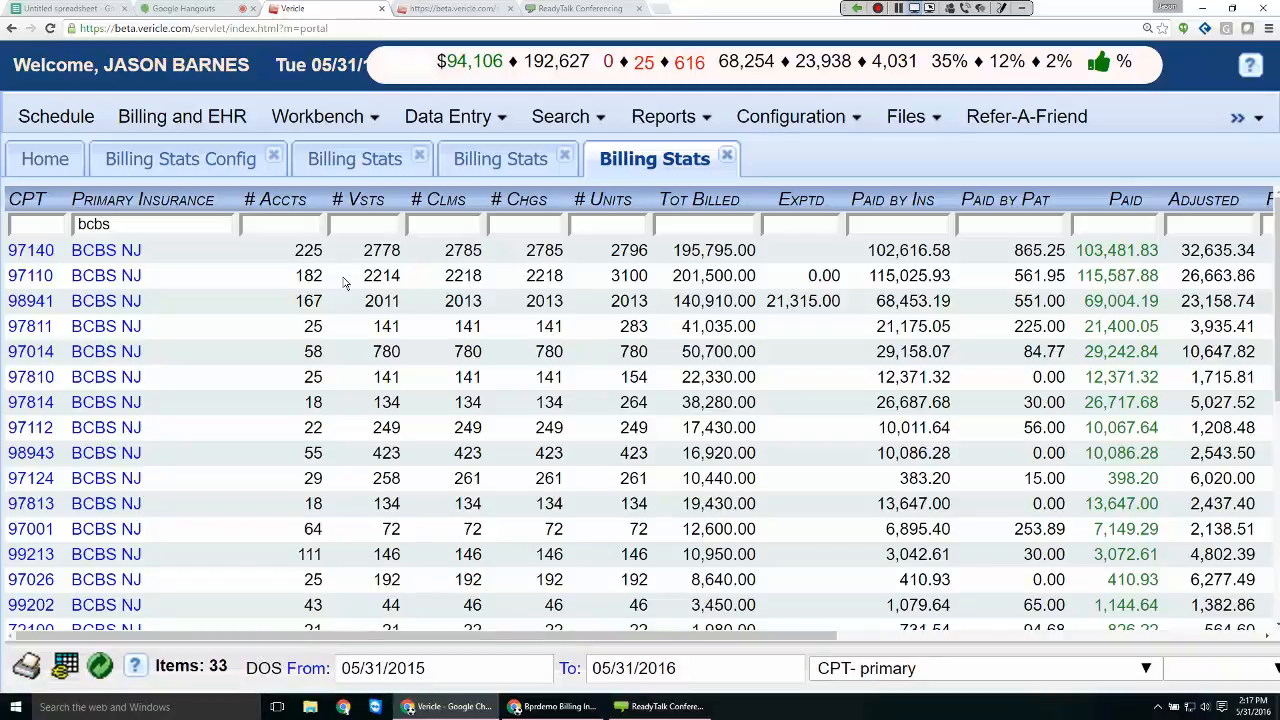
# Narrow the BCBS billing stats to CPT code 97140 and examine its figures from accounts through balance
pyautogui.click(38, 225)
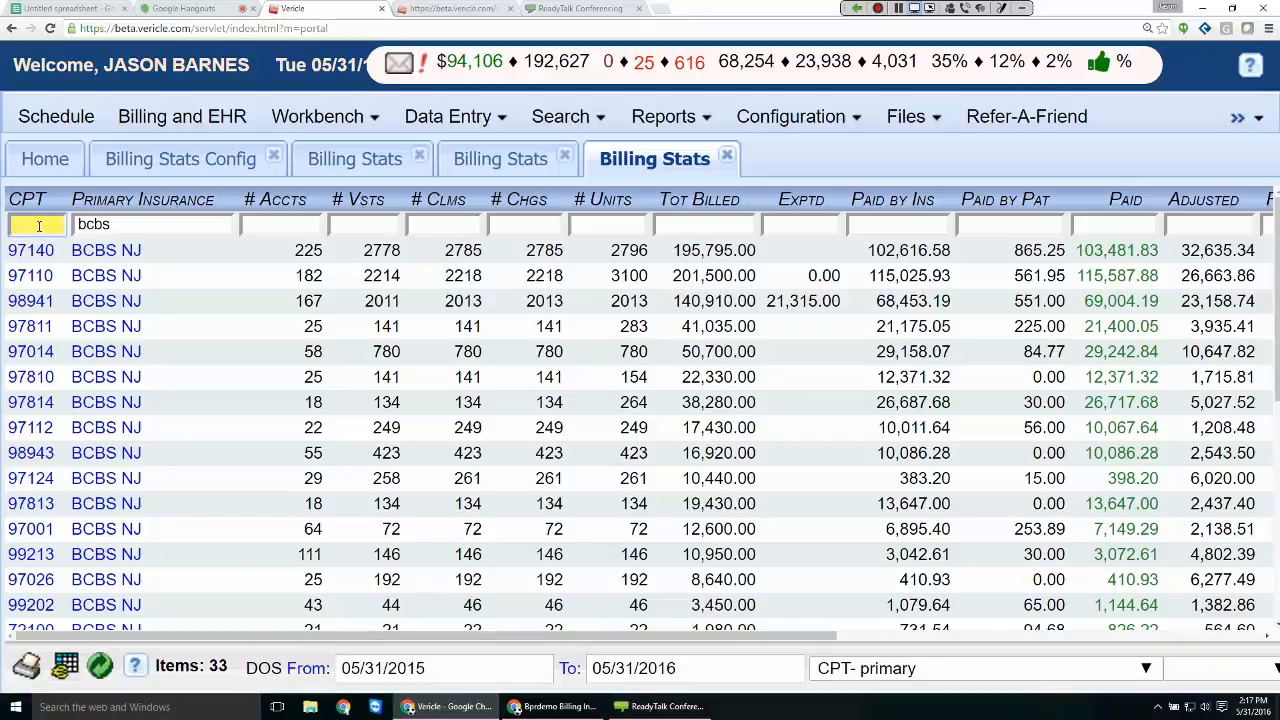
pyautogui.write('97140')
pyautogui.press('Return')
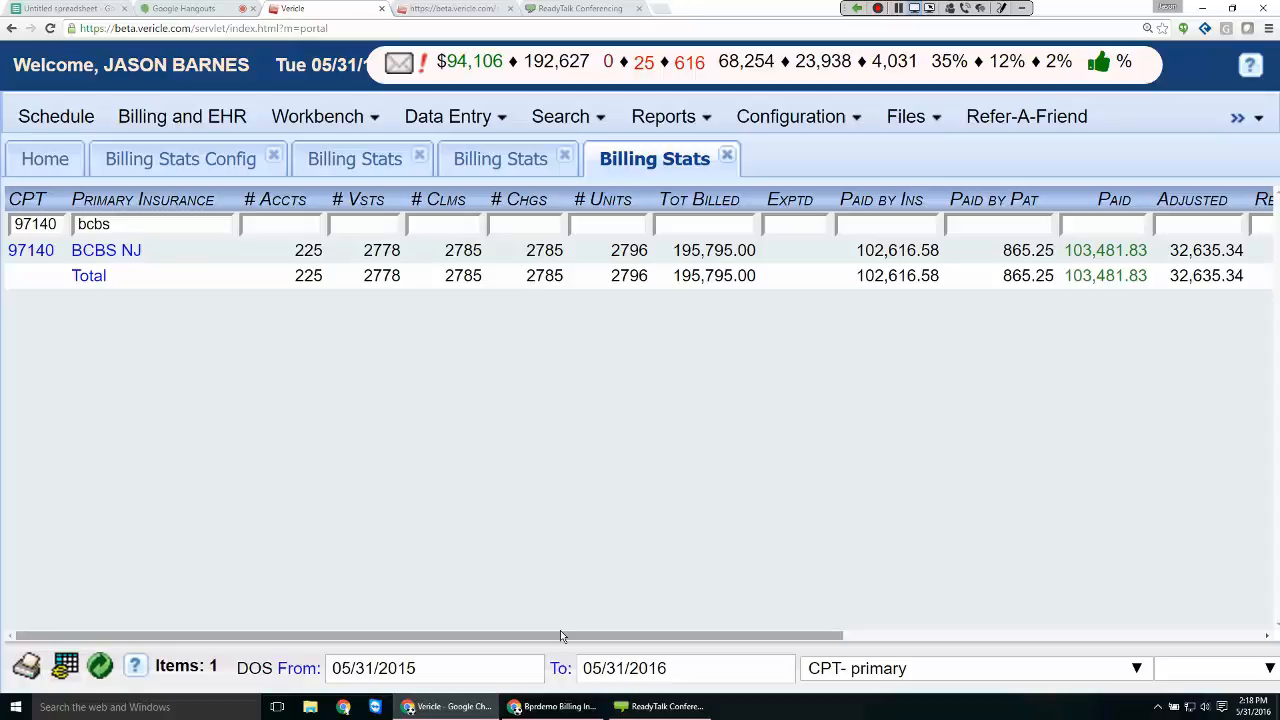
pyautogui.hscroll(1, 568, 637)
pyautogui.moveTo(568, 638); pyautogui.dragTo(614, 637)
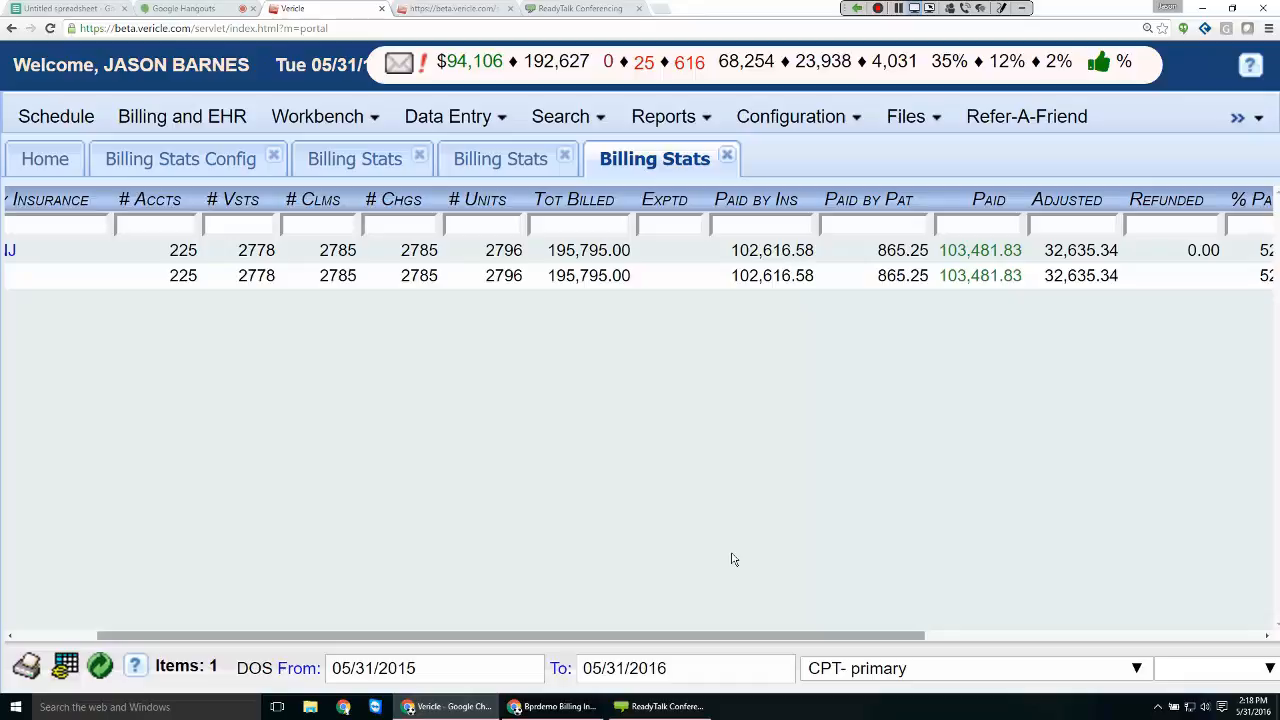
pyautogui.moveTo(668, 638); pyautogui.dragTo(815, 649)
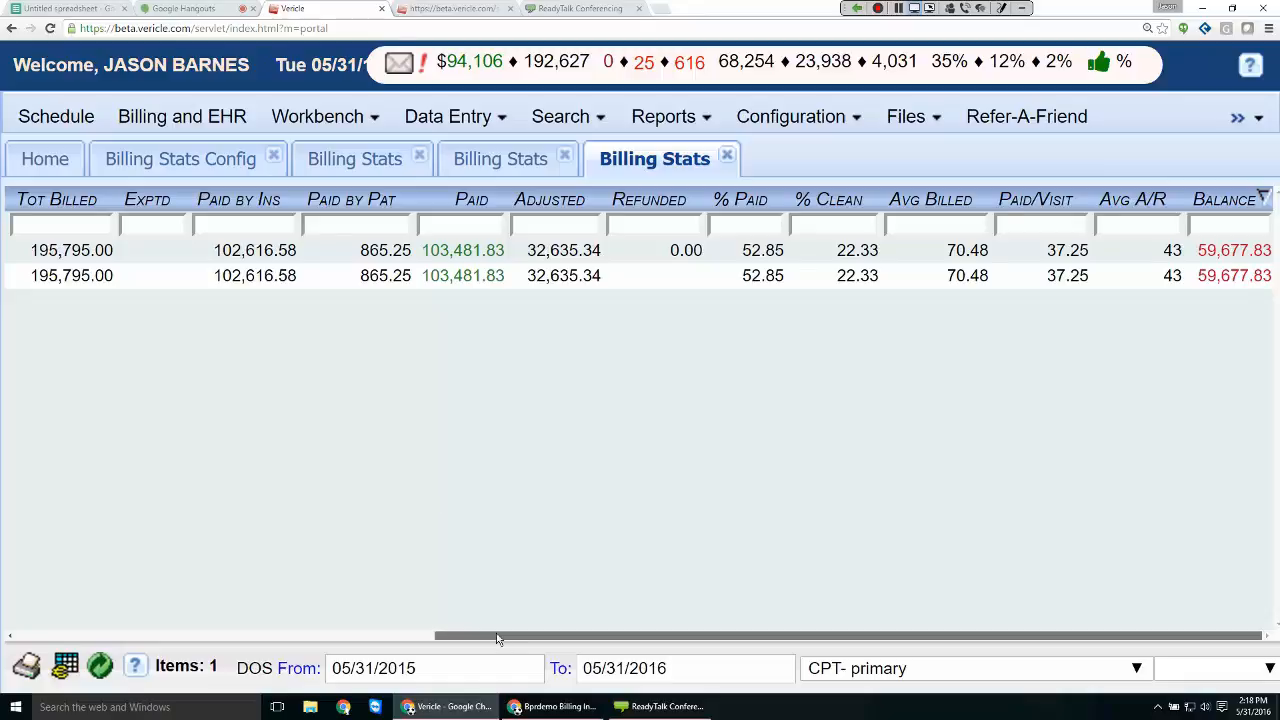
pyautogui.moveTo(497, 638); pyautogui.dragTo(80, 600)
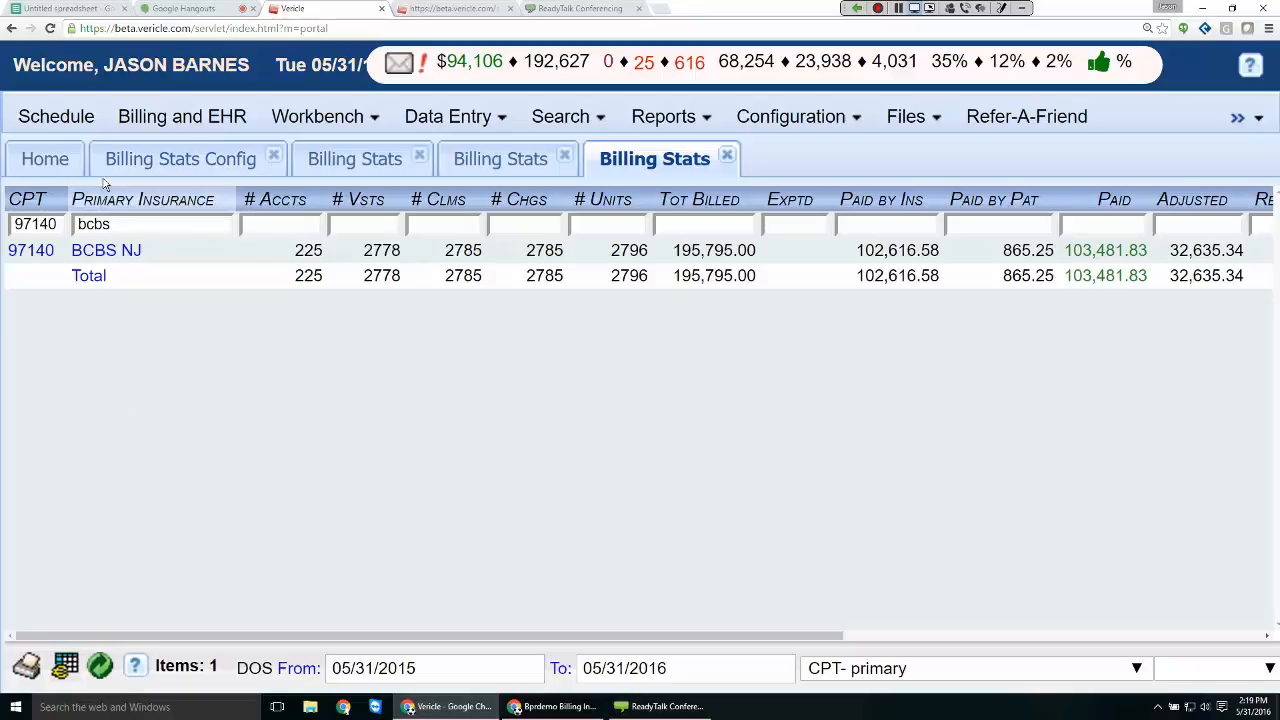
# Clear the CPT code filter while keeping the bcbs insurance filter
pyautogui.doubleClick(48, 224)
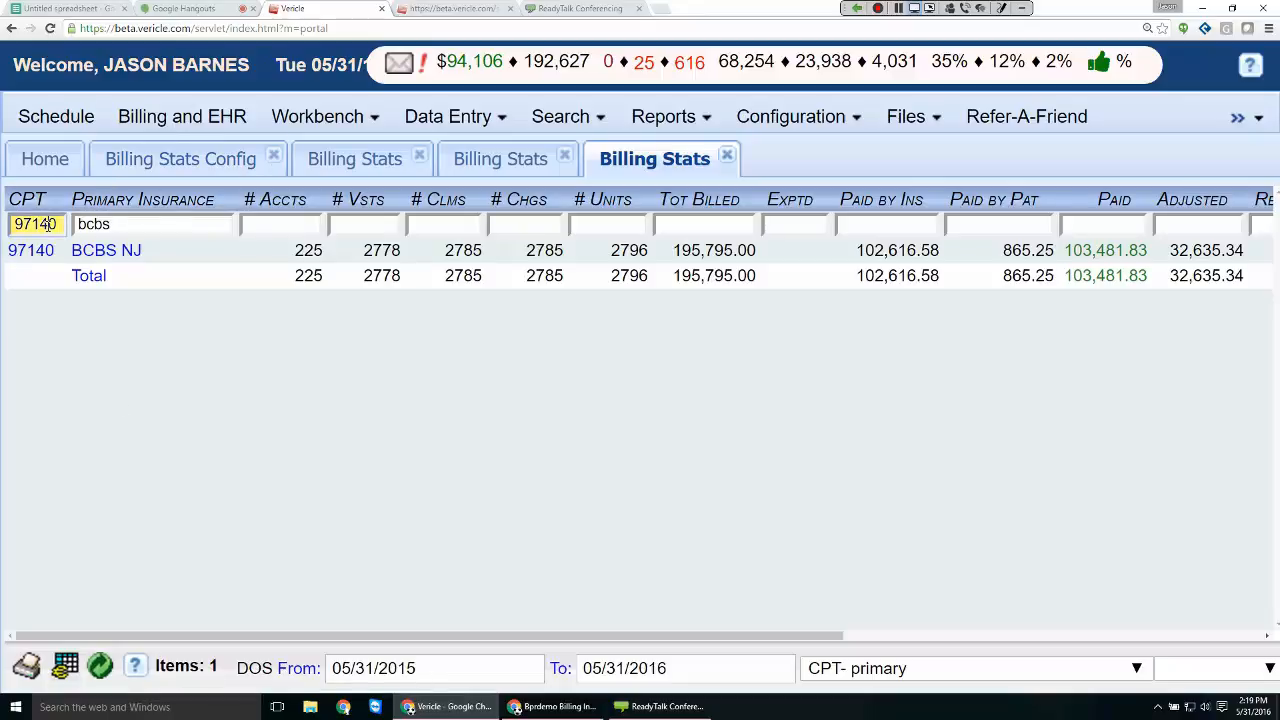
pyautogui.press('BackSpace')
pyautogui.press('Return')
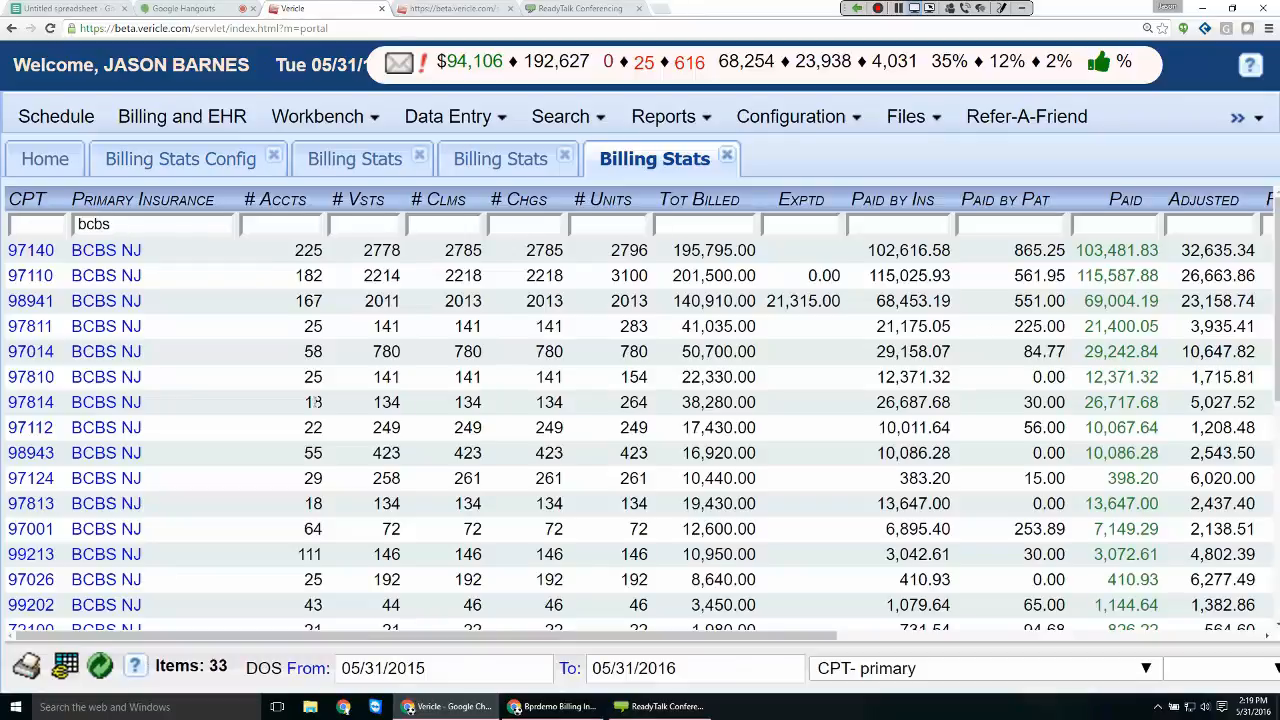
# Export the BCBS-filtered billing stats and copy all of the exported data
pyautogui.scroll(-4, 140, 530)
pyautogui.scroll(4, 284, 458)
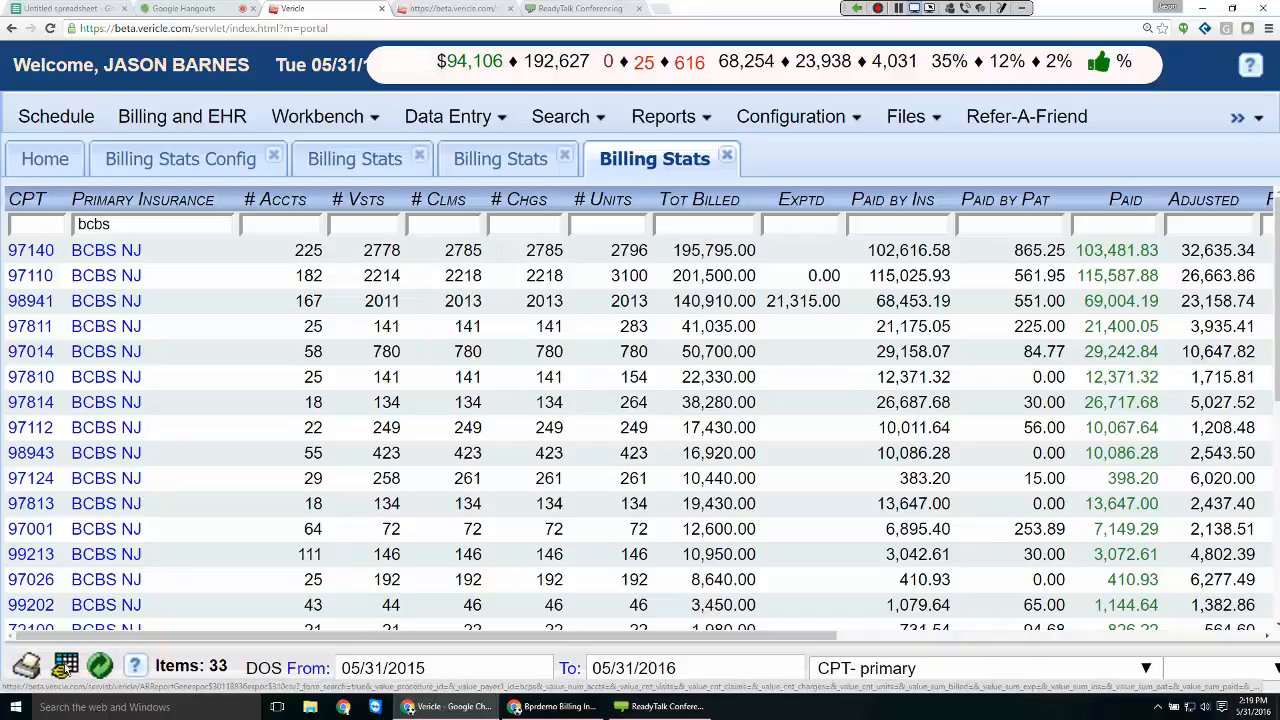
pyautogui.click(72, 672)
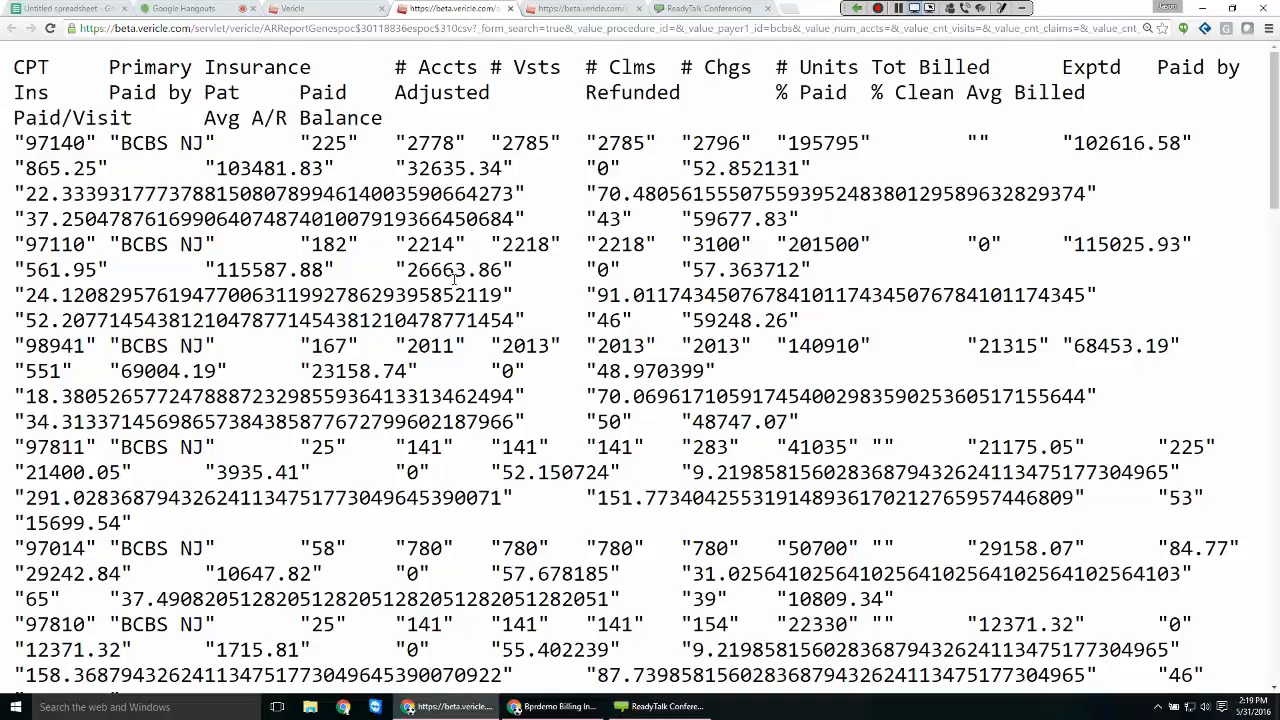
pyautogui.hotkey('ctrl', 'a')
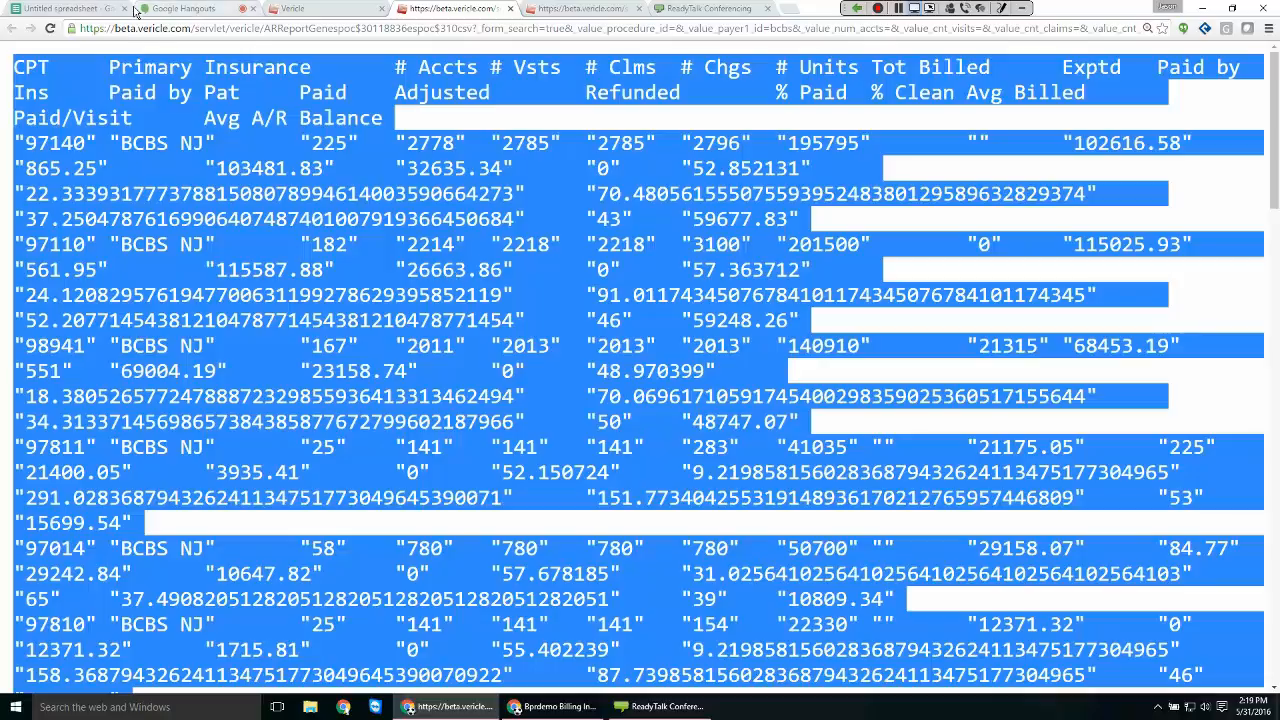
# Switch to the blank Google Sheets spreadsheet, paste the exported stats as values only from cell A1, and freeze the header row
pyautogui.click(62, 8)
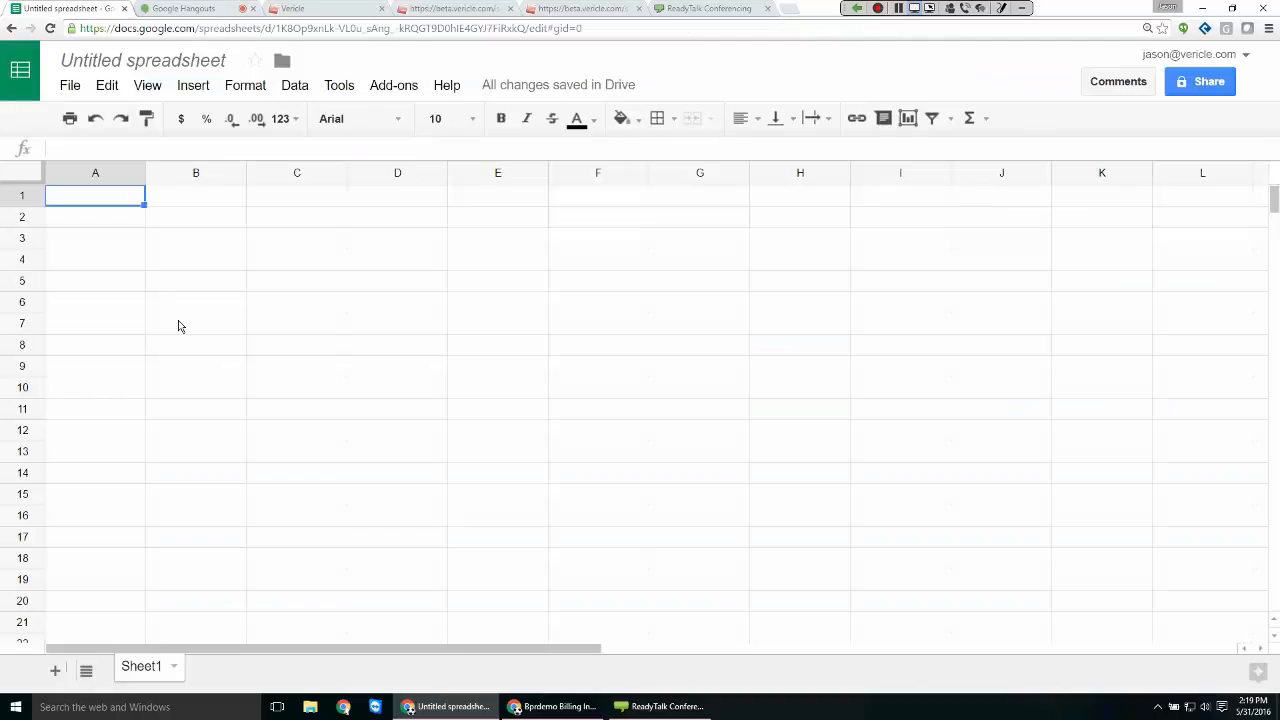
pyautogui.rightClick(85, 194)
pyautogui.moveTo(134, 285)
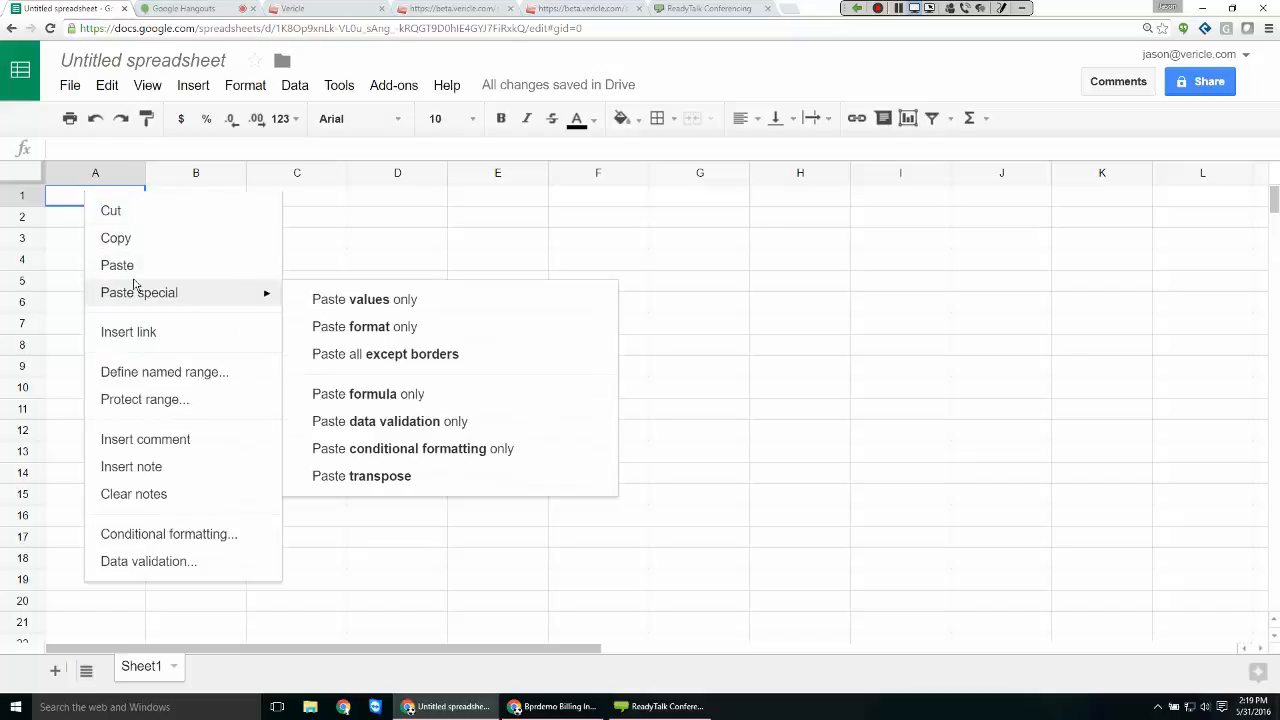
pyautogui.click(416, 300)
pyautogui.click(200, 302)
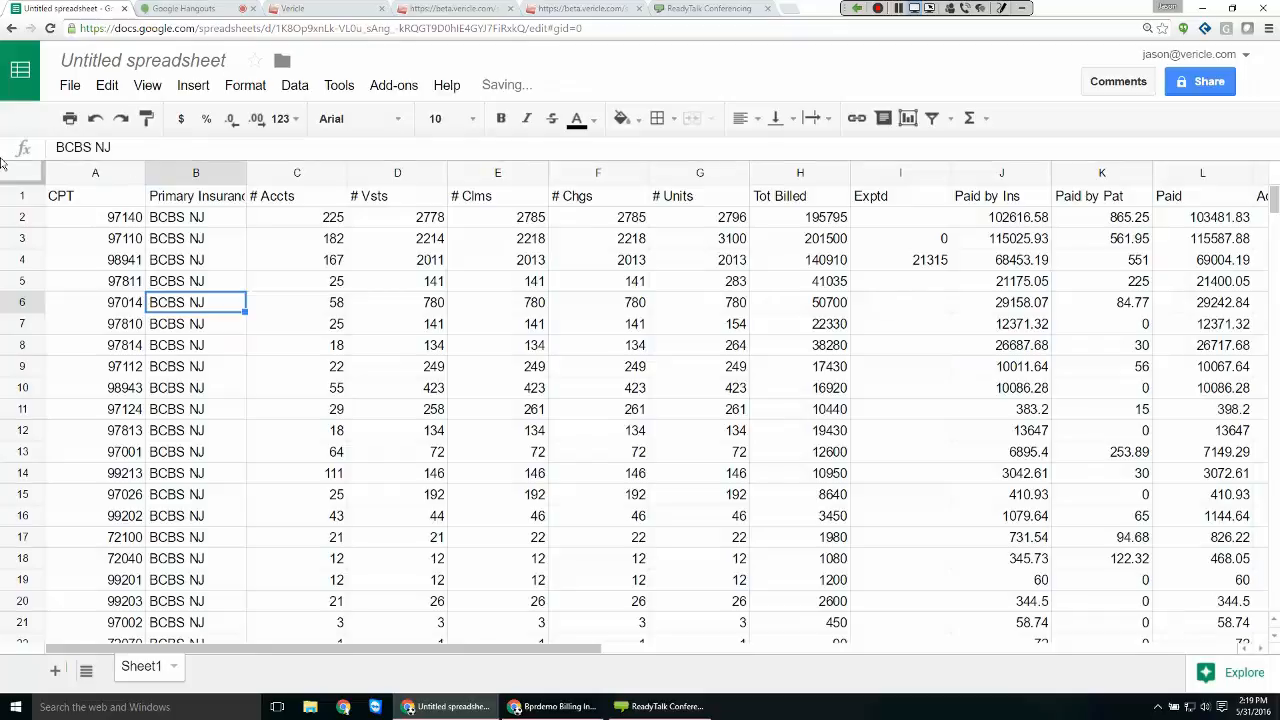
pyautogui.moveTo(32, 182); pyautogui.dragTo(31, 210)
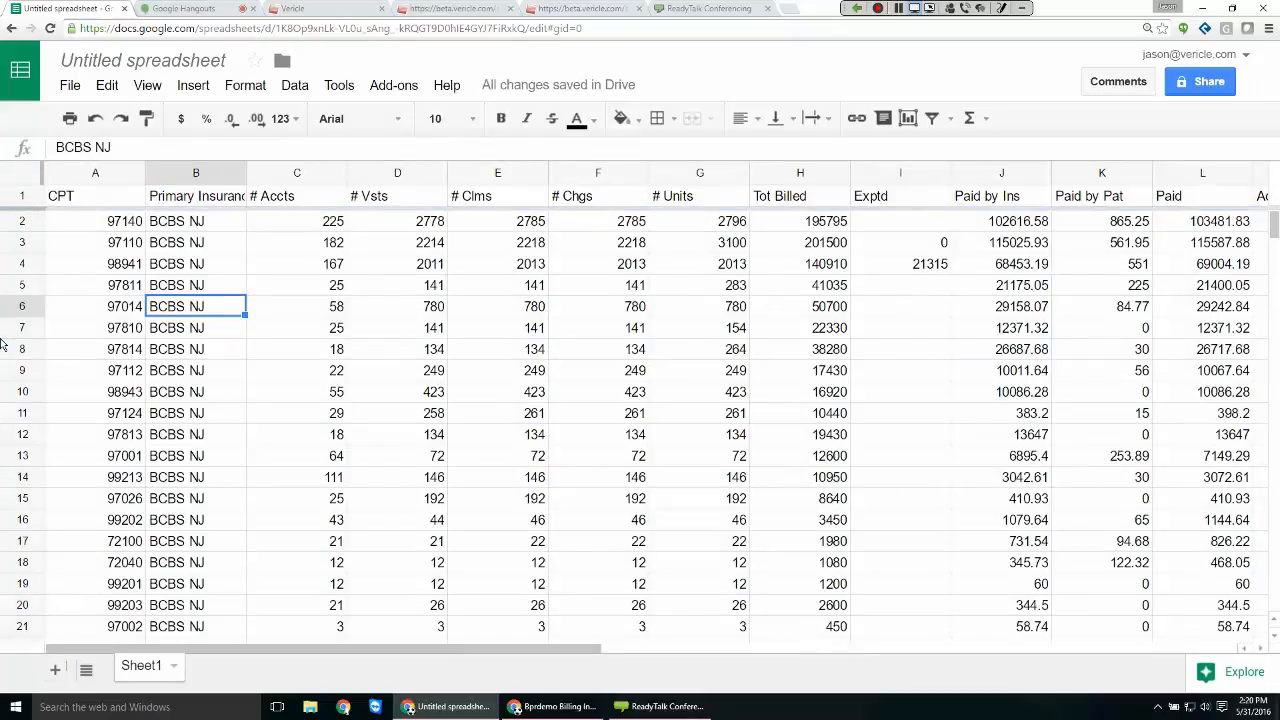
# Review the Tot Billed, % Paid and Paid figures for CPT 97140 in the spreadsheet
pyautogui.hotkey('ctrl', '+')
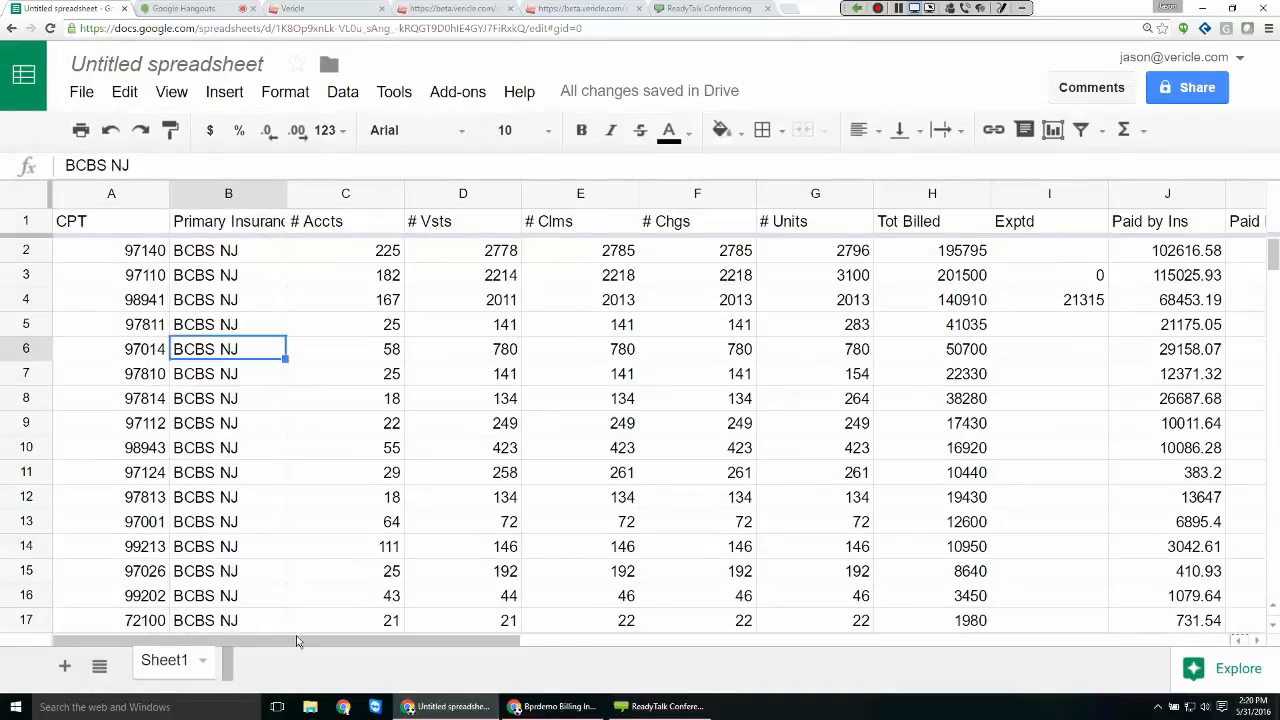
pyautogui.moveTo(306, 644); pyautogui.dragTo(416, 647)
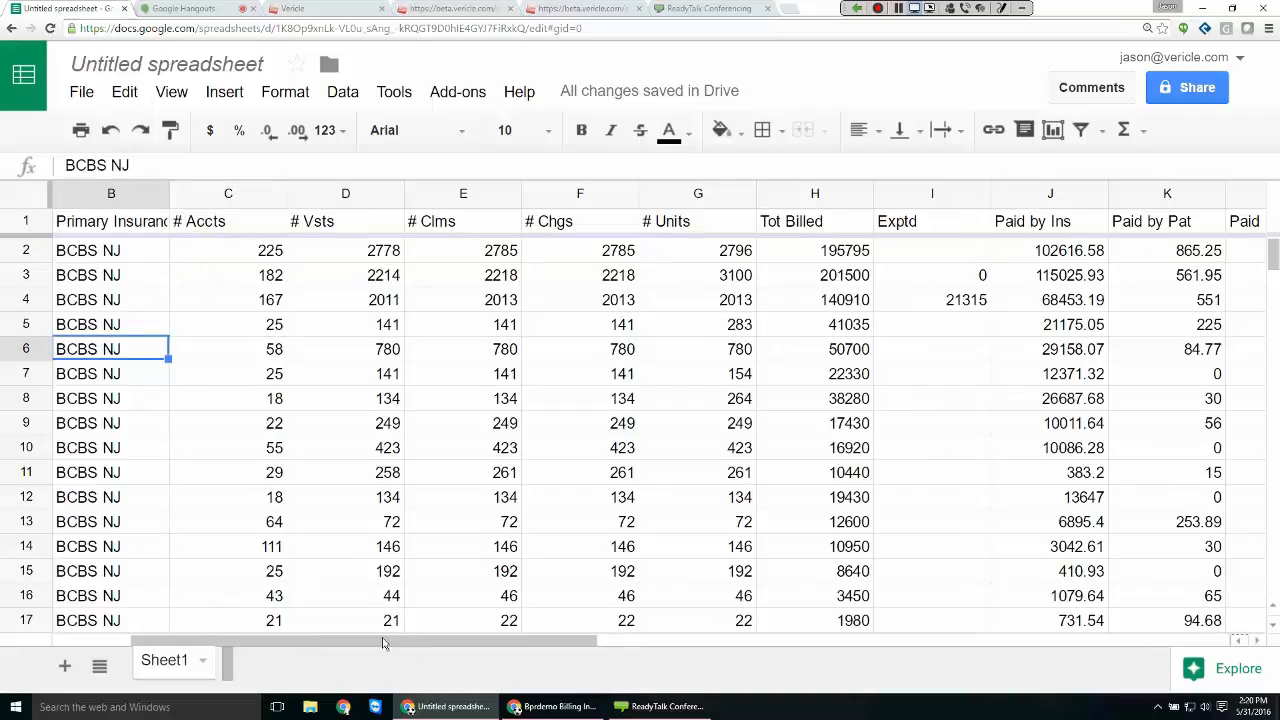
pyautogui.click(845, 256)
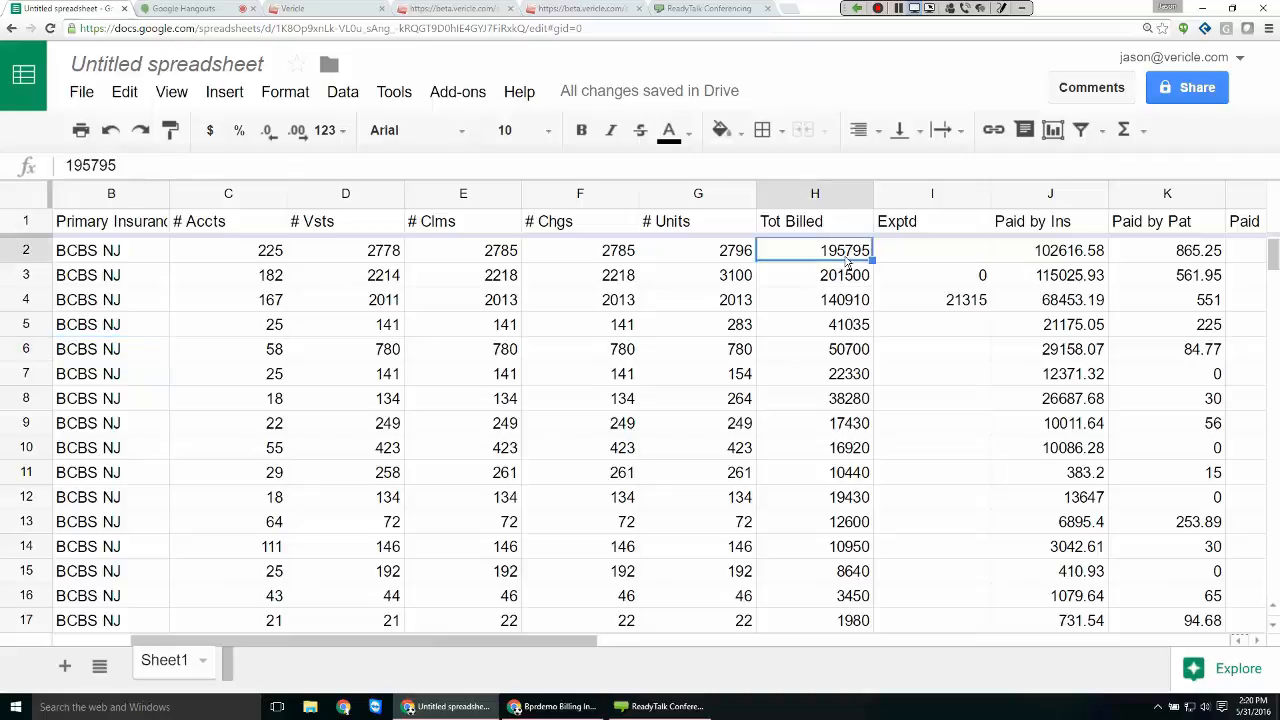
pyautogui.click(1251, 250)
pyautogui.press('Right')
pyautogui.press('Right')
pyautogui.press('Right')
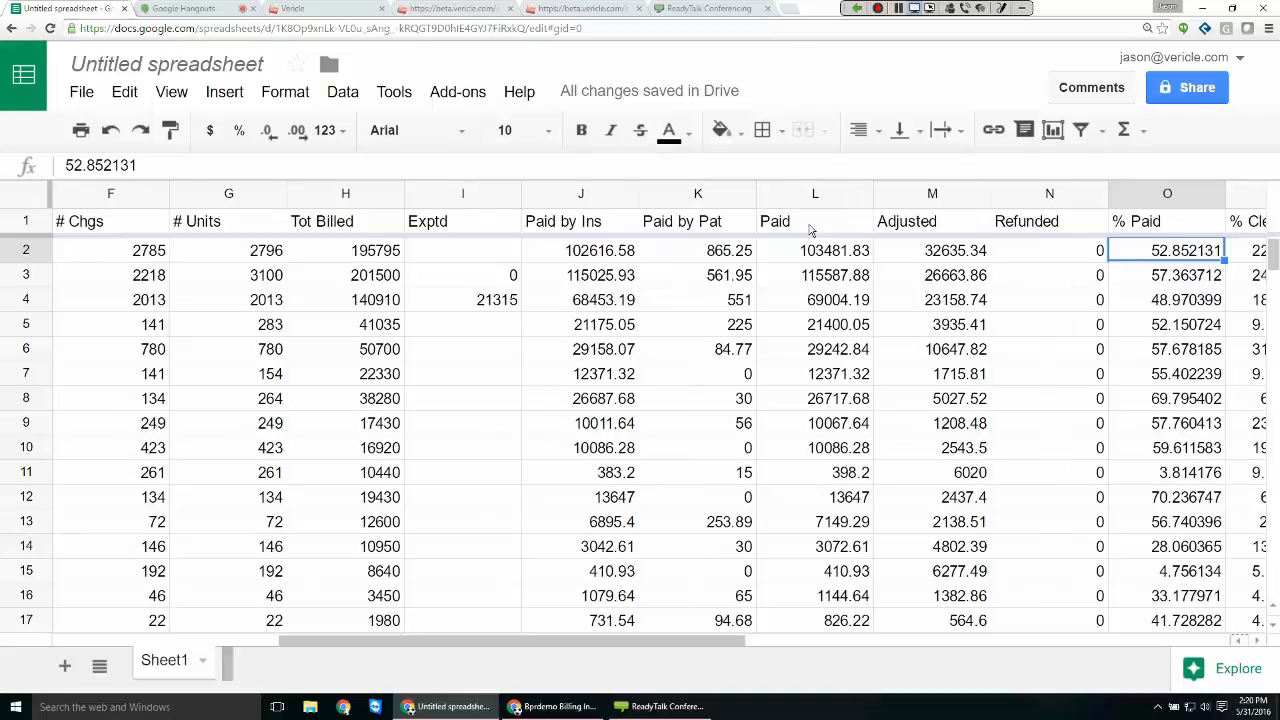
pyautogui.click(826, 253)
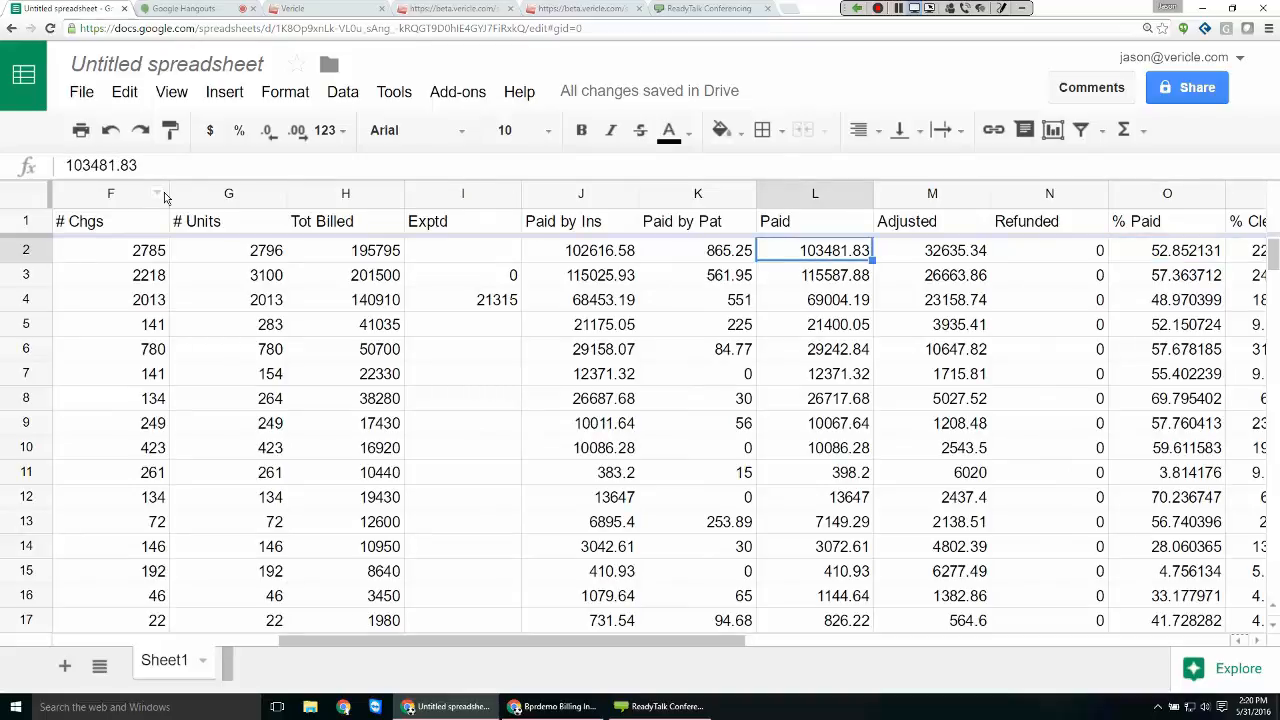
# Narrow the columns from # Chgs through Balance to an equal width so more of the billing figures fit in view
pyautogui.moveTo(165, 197); pyautogui.dragTo(842, 205)
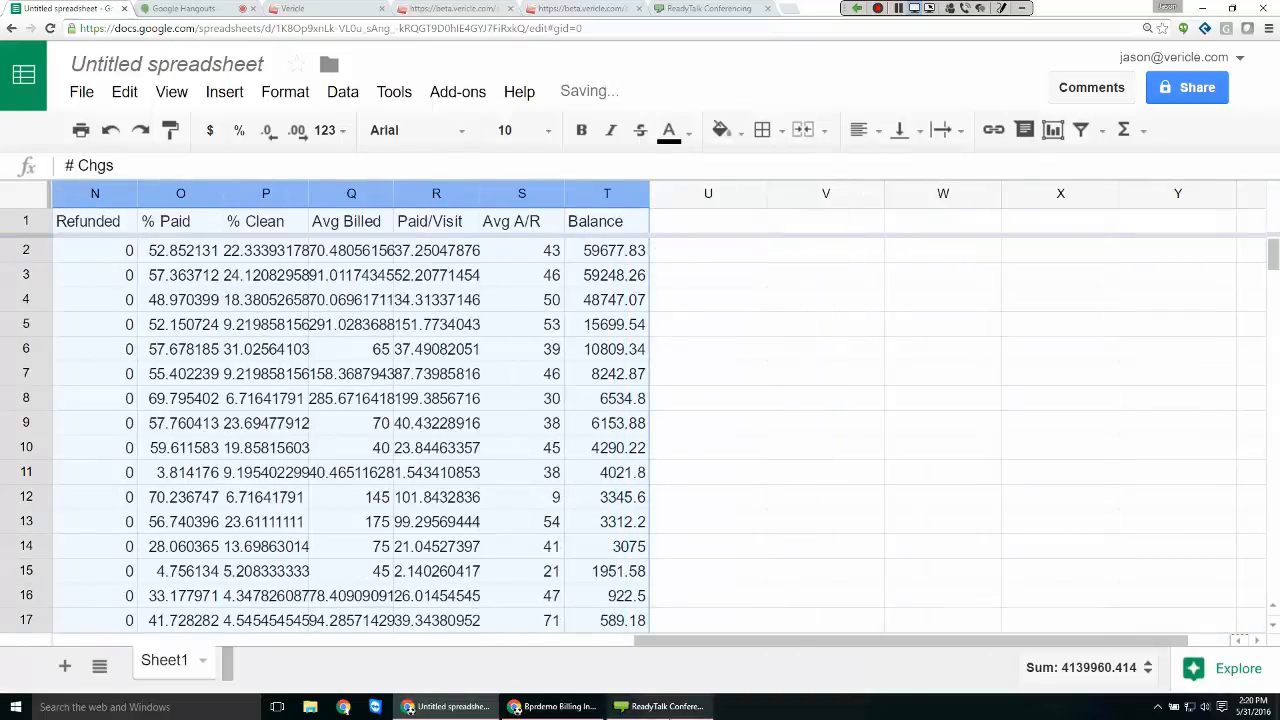
pyautogui.moveTo(691, 648); pyautogui.dragTo(511, 646)
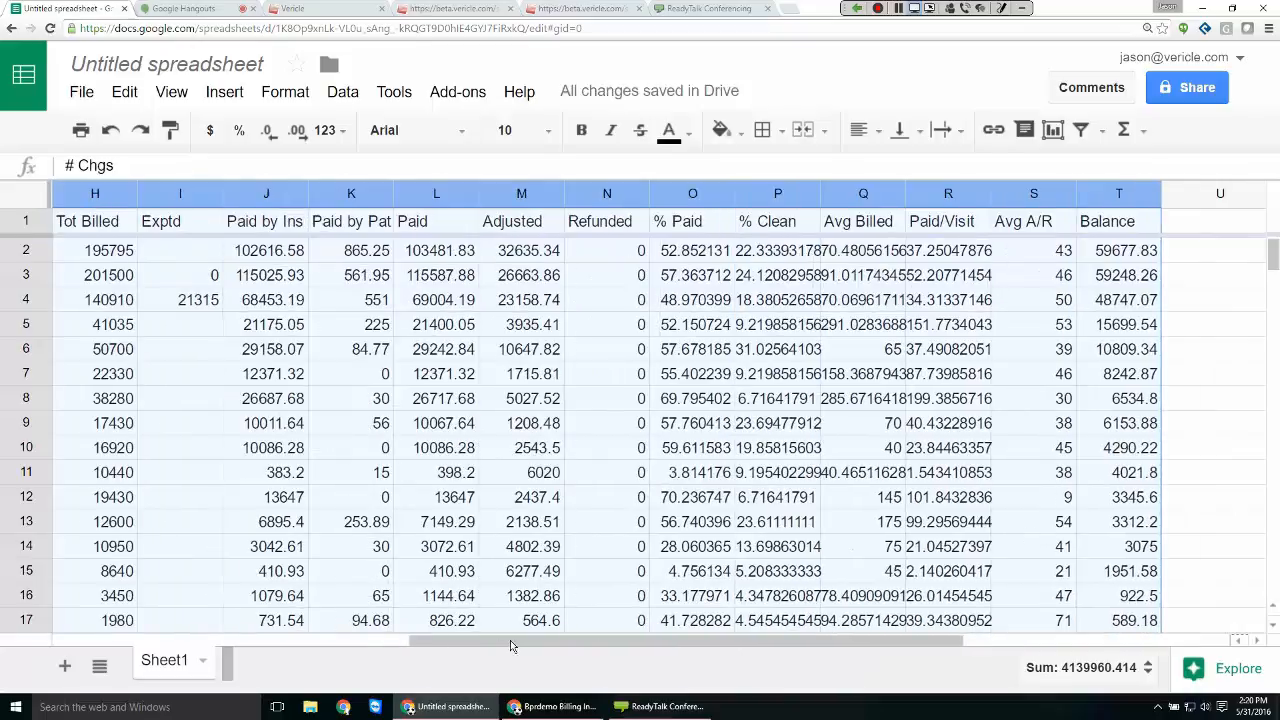
pyautogui.click(521, 472)
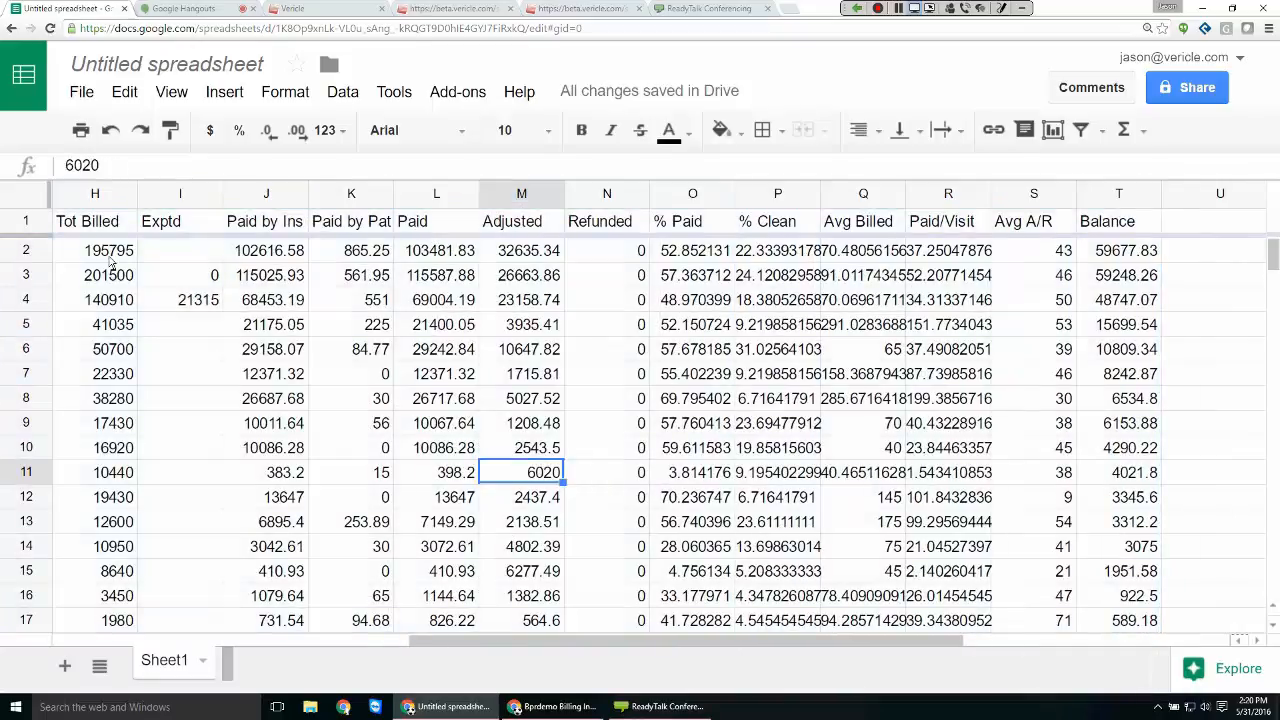
pyautogui.hotkey('ctrl', '+')
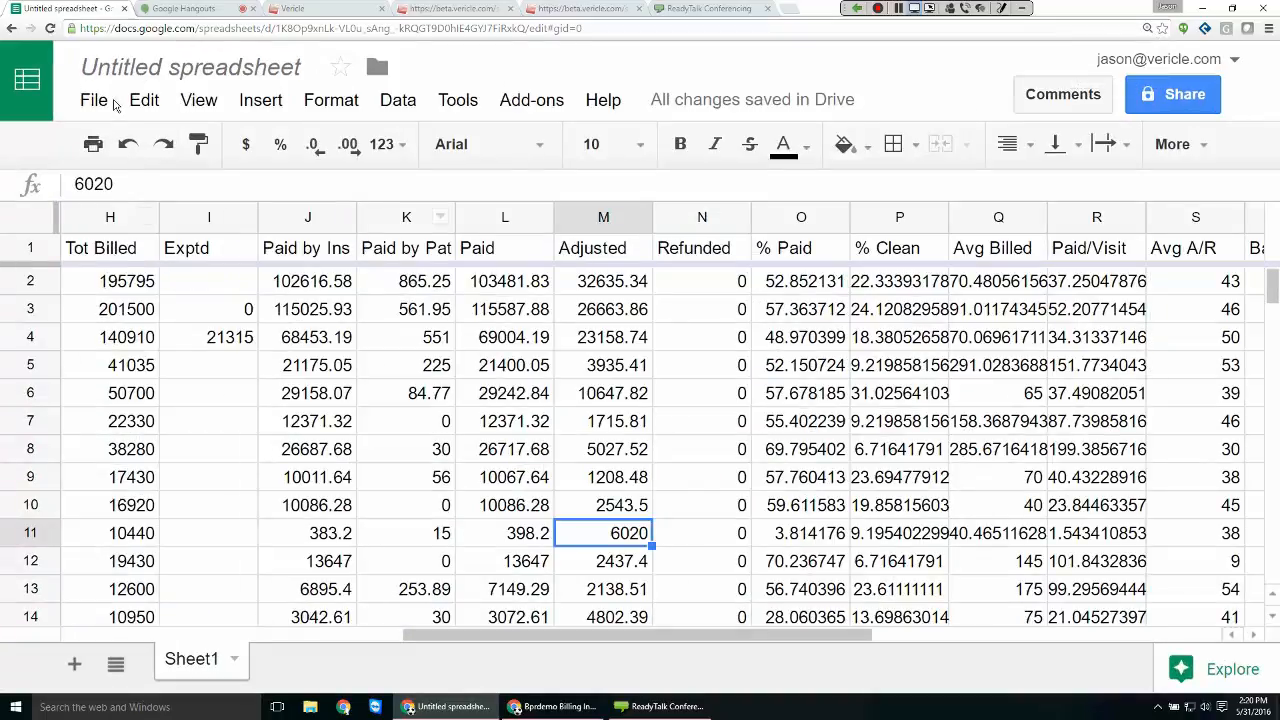
pyautogui.click(408, 217)
pyautogui.rightClick(408, 224)
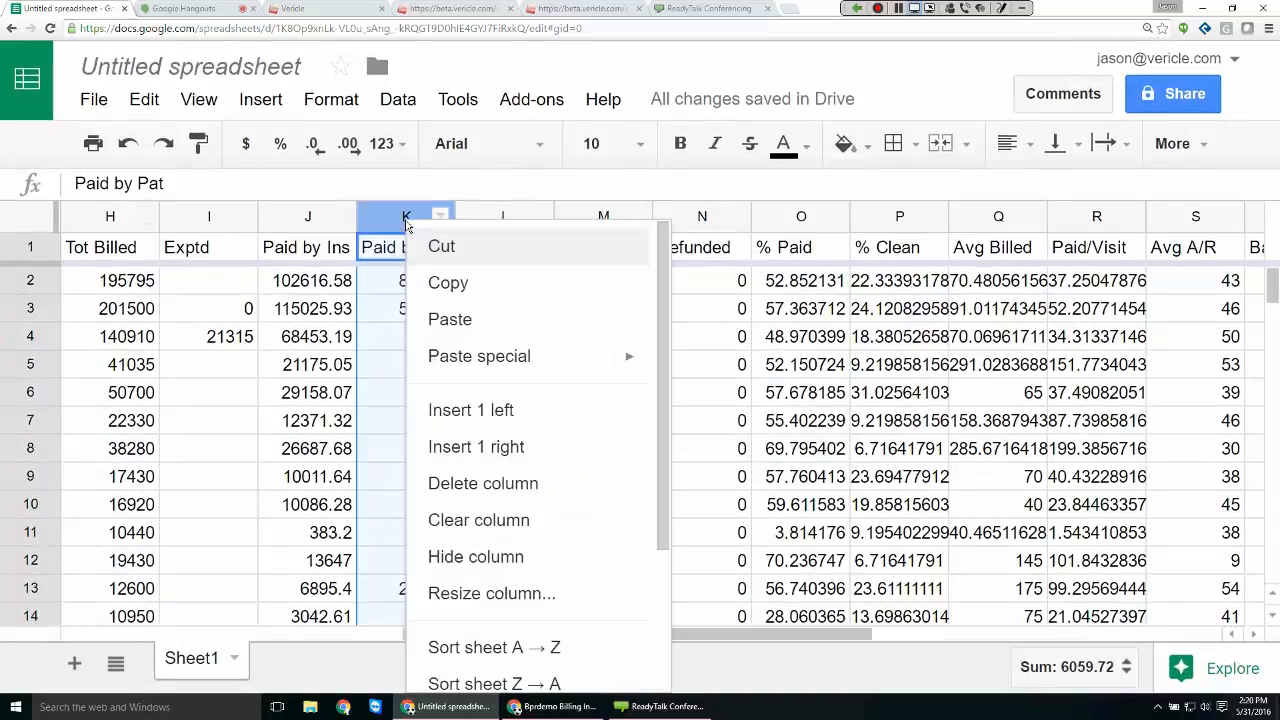
pyautogui.click(452, 410)
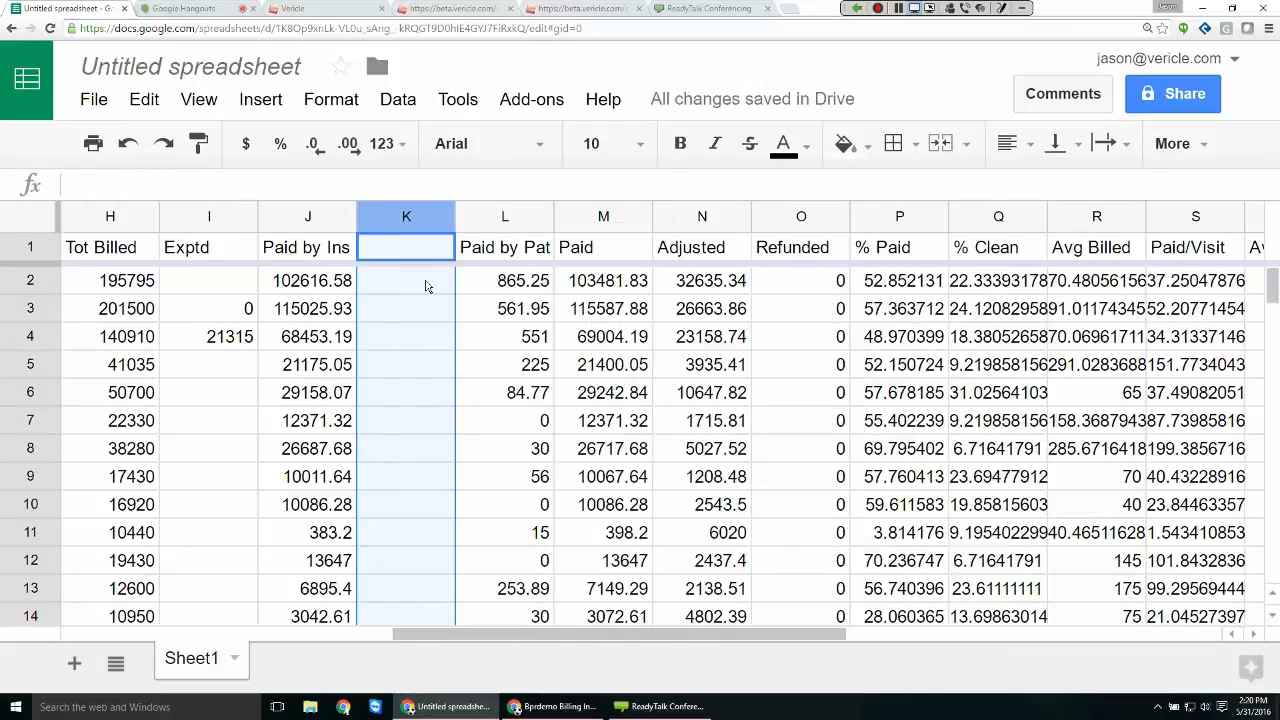
pyautogui.hotkey('ctrl', 'z')
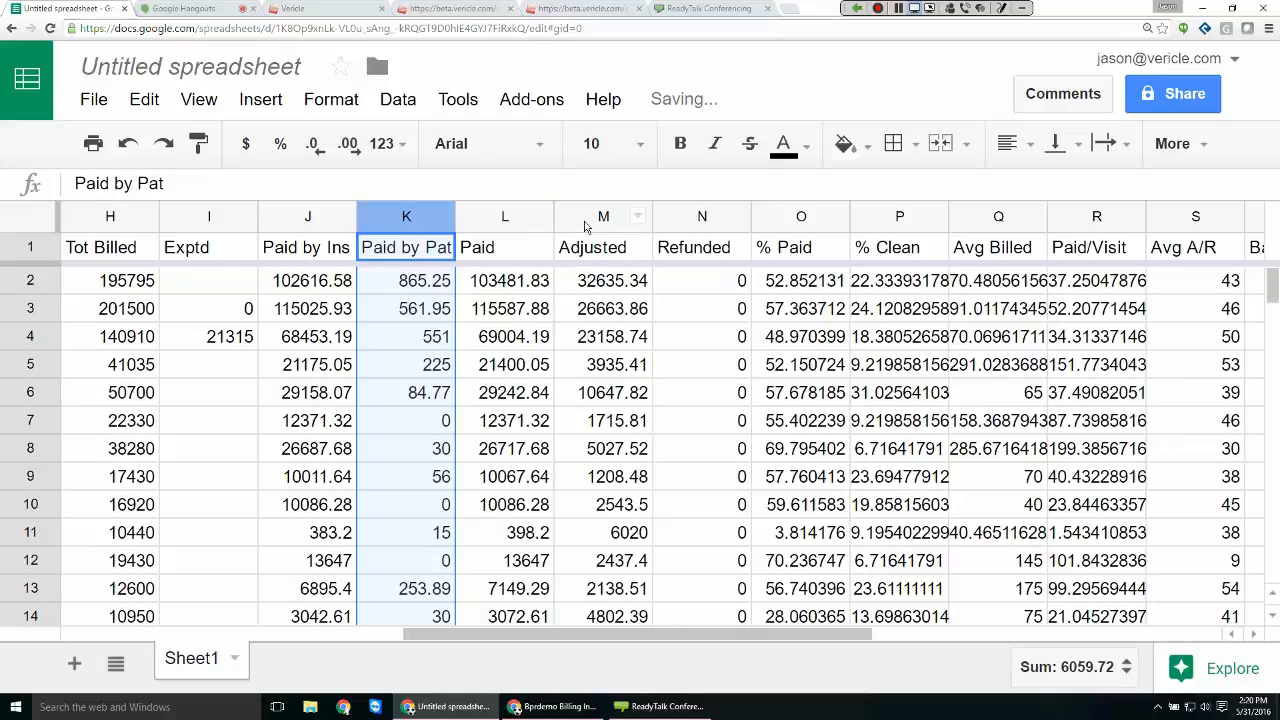
# Insert one blank column between the Paid and Adjusted columns
pyautogui.click(586, 222)
pyautogui.rightClick(586, 225)
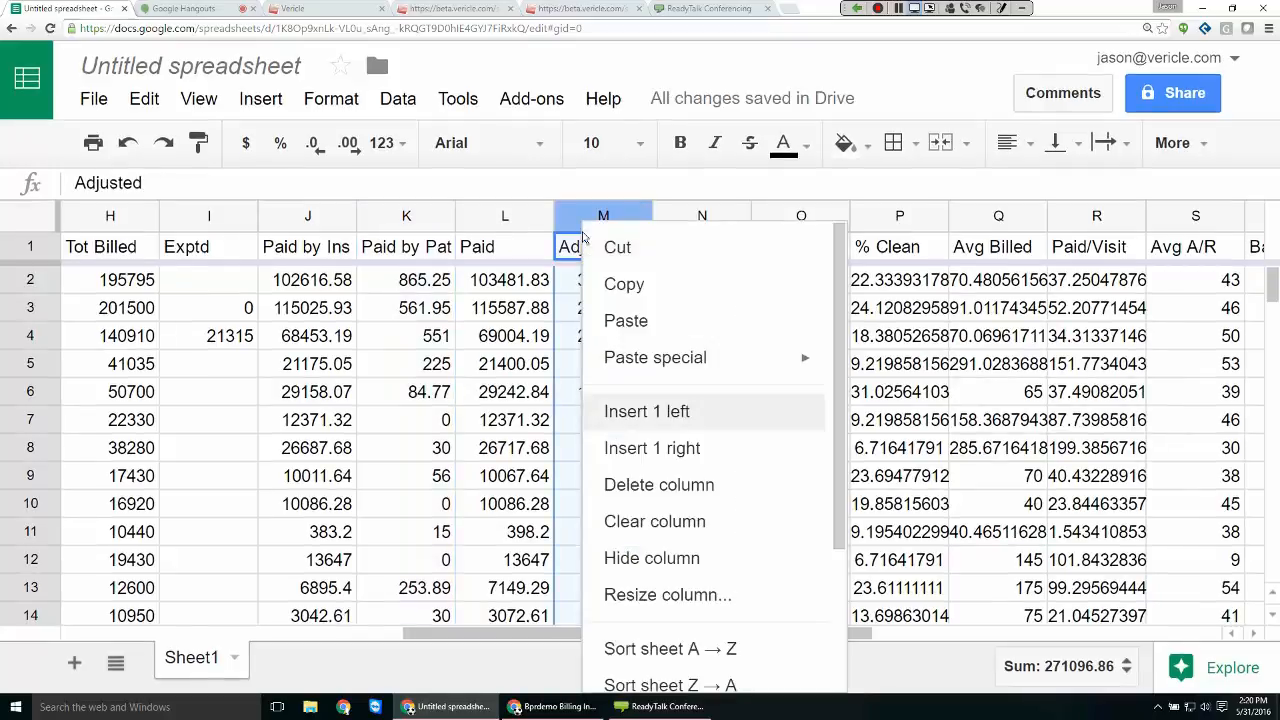
pyautogui.click(614, 412)
# Enter the formula =H2/L2 in cell M2 to divide Tot Billed by Paid for the first CPT row
pyautogui.click(604, 286)
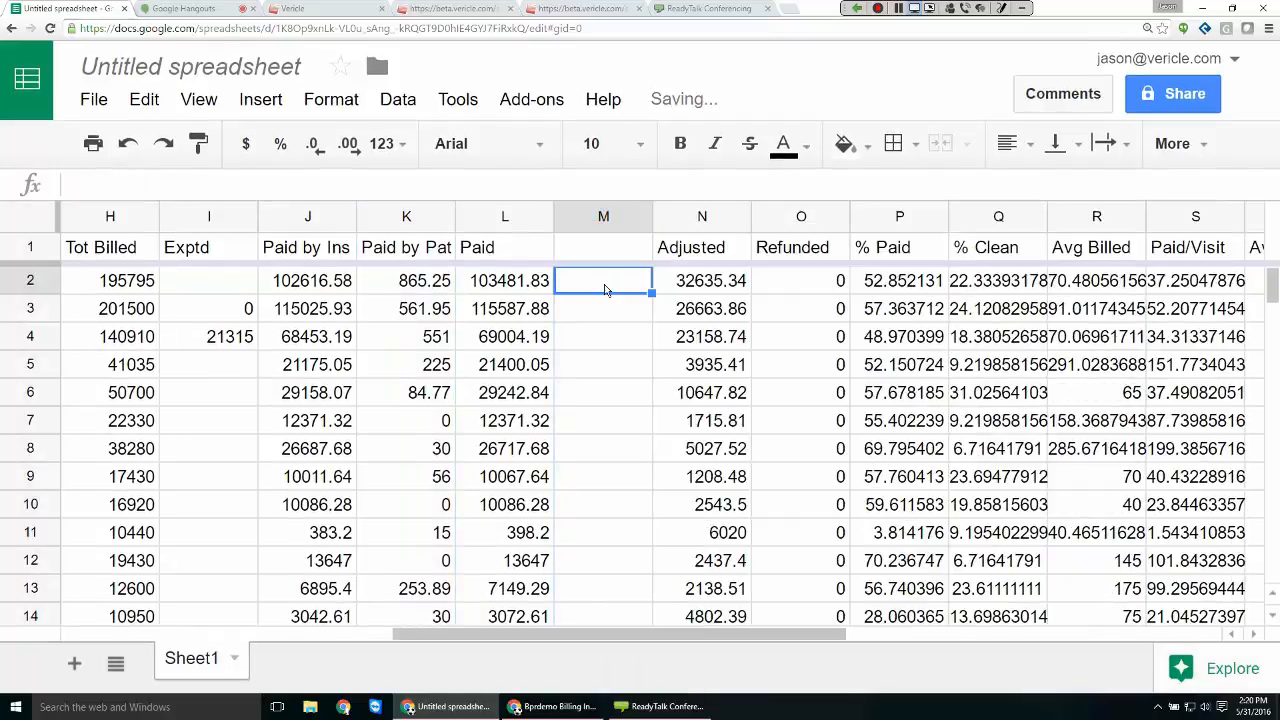
pyautogui.write('=')
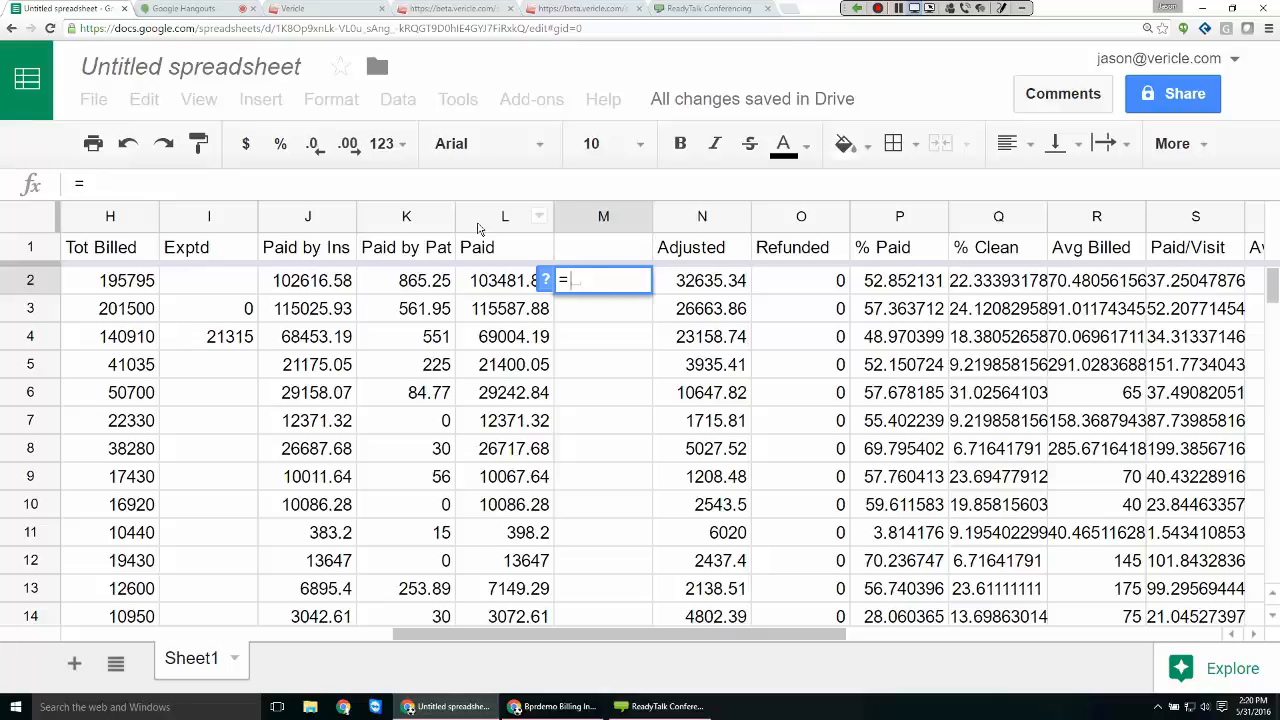
pyautogui.click(118, 283)
pyautogui.write('/')
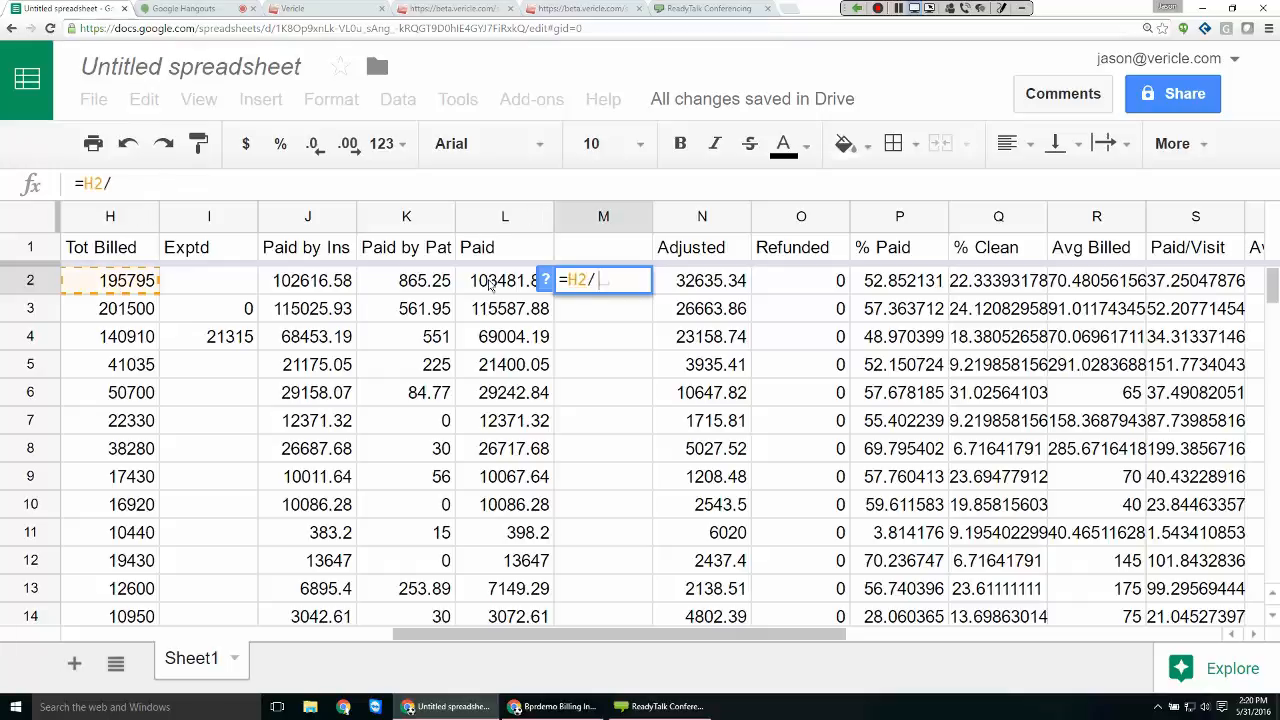
pyautogui.click(491, 283)
pyautogui.press('Return')
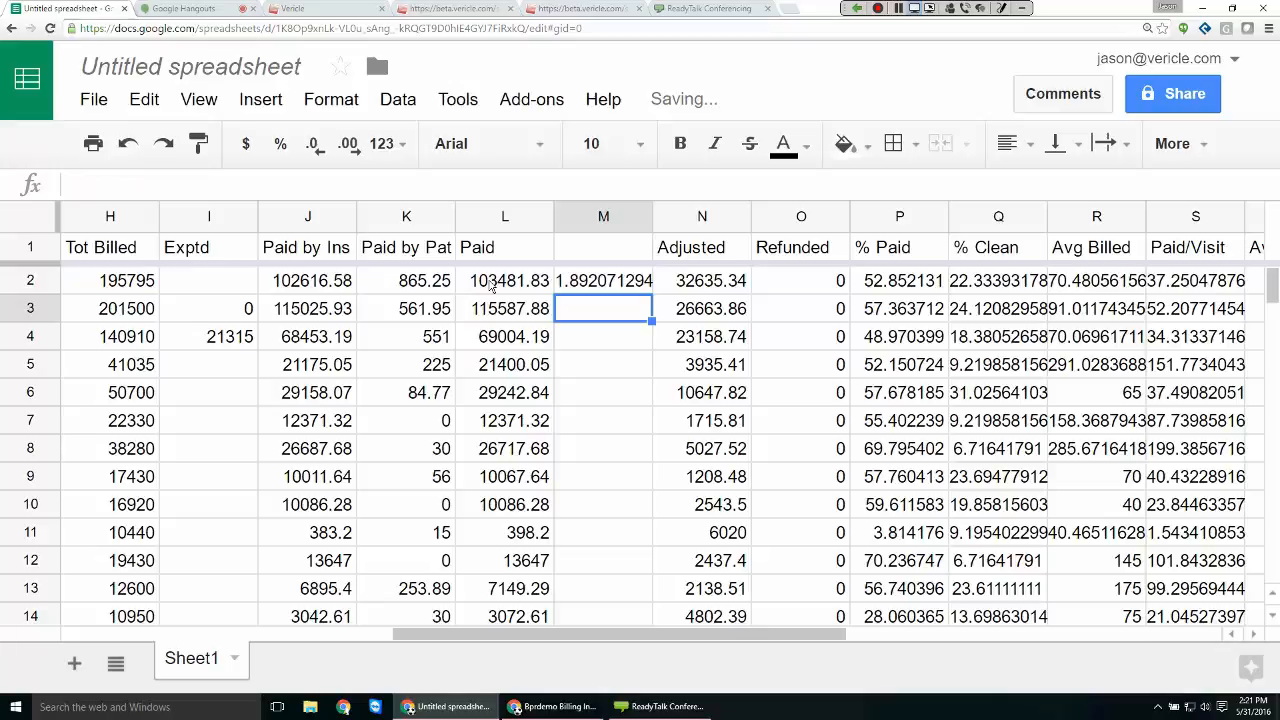
# Reduce the number format of cell M2 to two decimal places
pyautogui.click(628, 286)
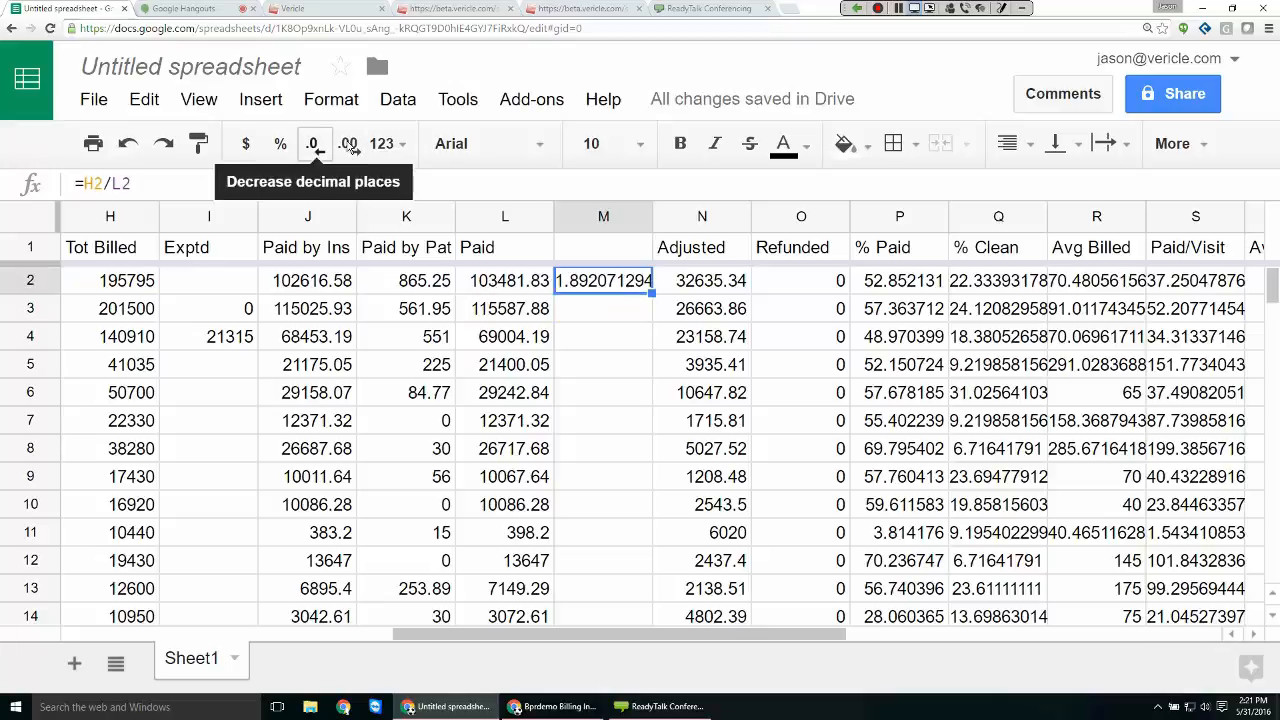
pyautogui.click(320, 146)
pyautogui.click(320, 146)
pyautogui.click(320, 146)
pyautogui.click(320, 146)
pyautogui.click(320, 146)
pyautogui.click(320, 146)
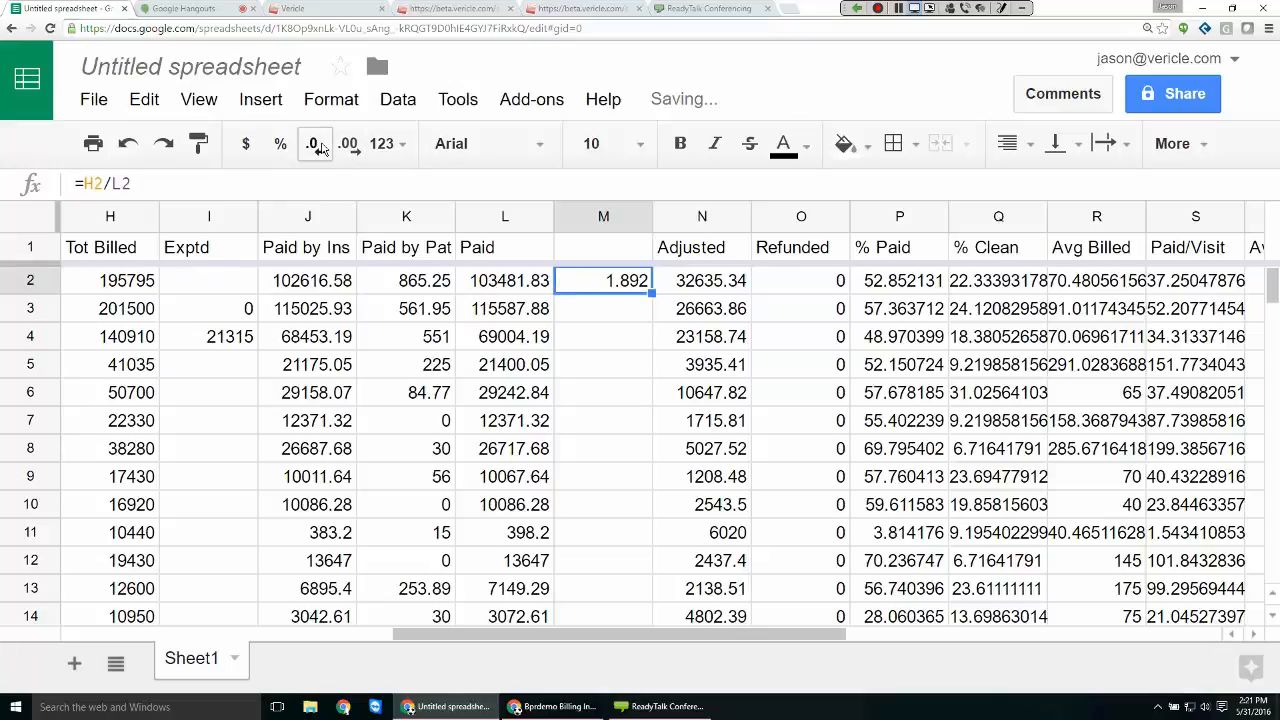
pyautogui.click(320, 146)
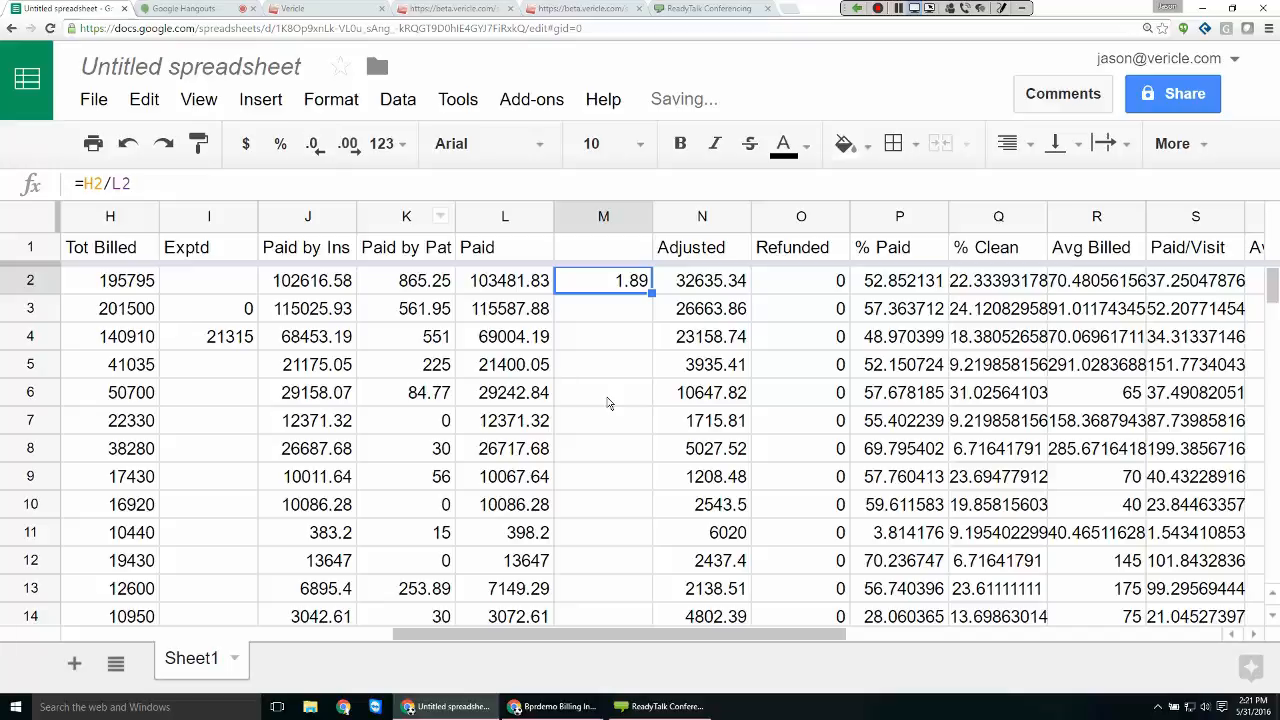
# Clear cell M2 and enter the formula =G2/L2 to divide # Units by Paid
pyautogui.click(600, 318)
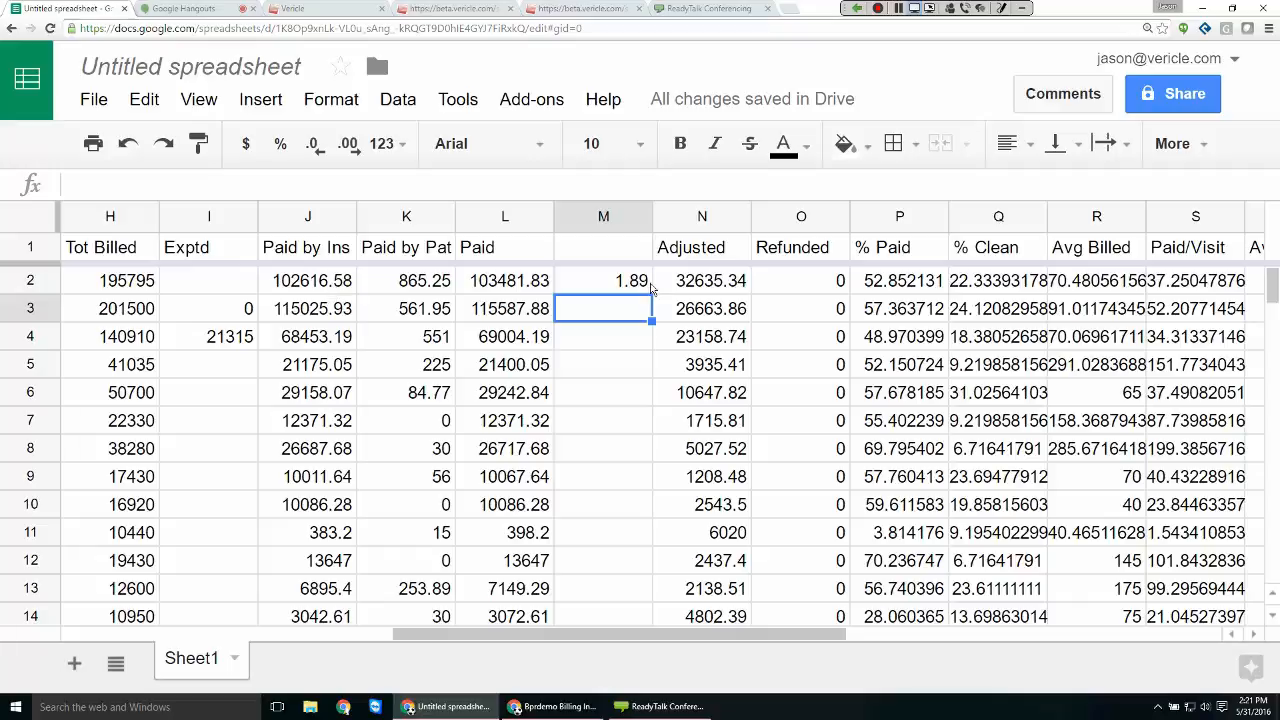
pyautogui.click(626, 281)
pyautogui.press('Delete')
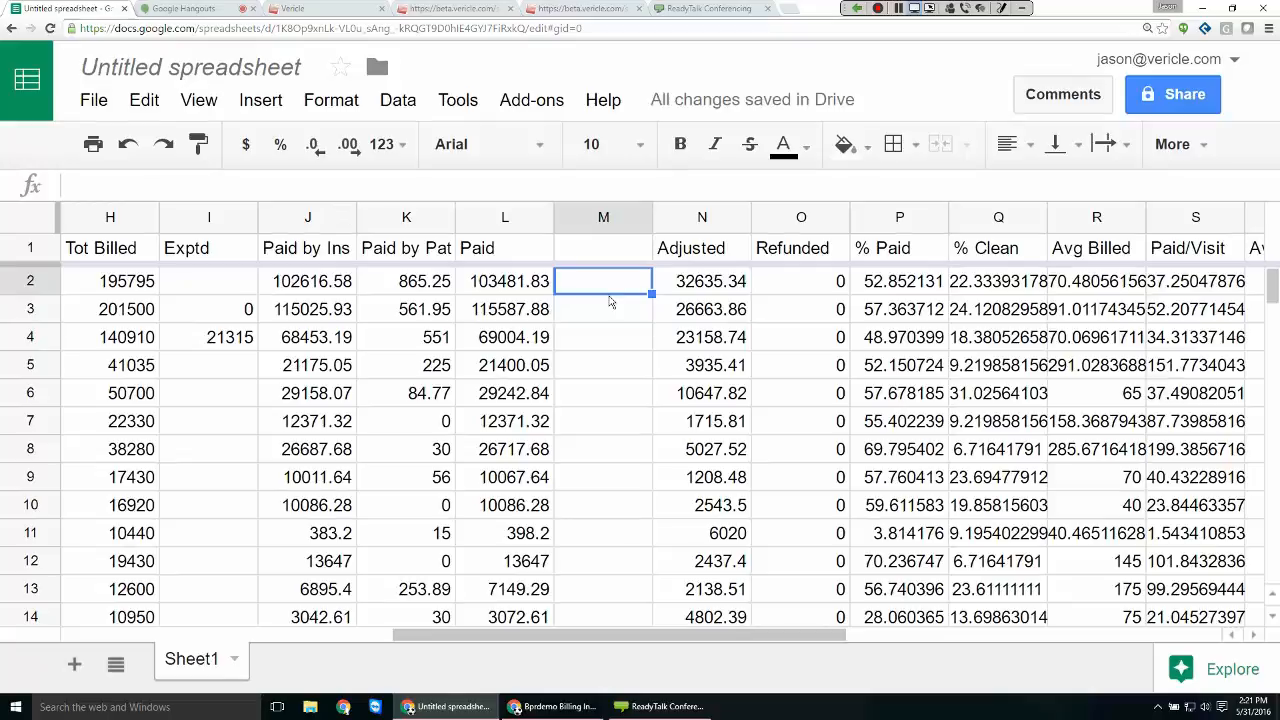
pyautogui.write('=')
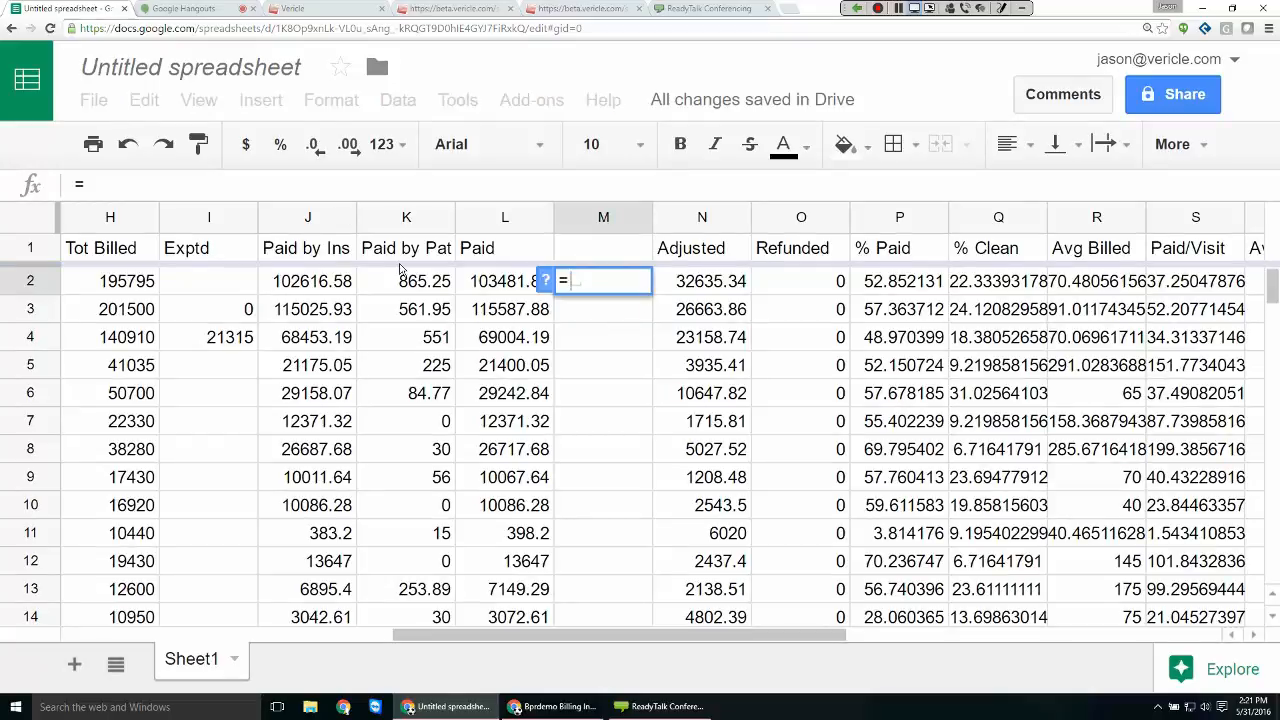
pyautogui.hscroll(-5, 420, 500)
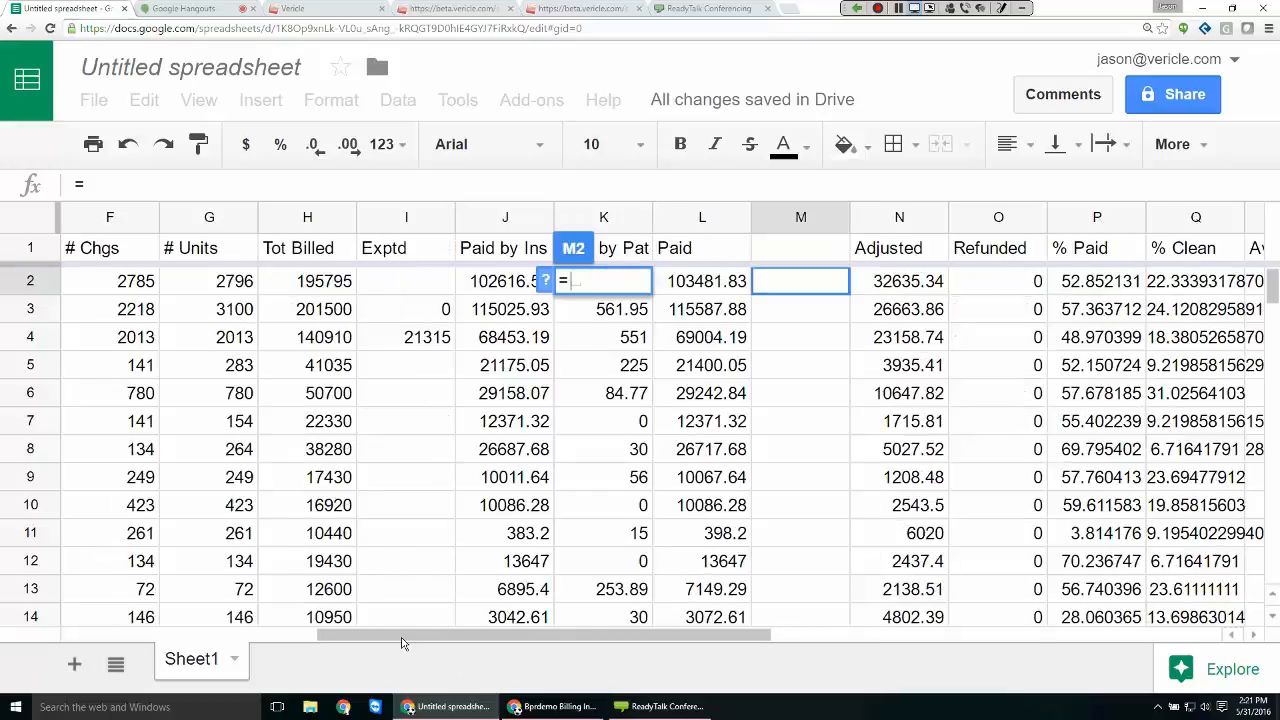
pyautogui.click(371, 284)
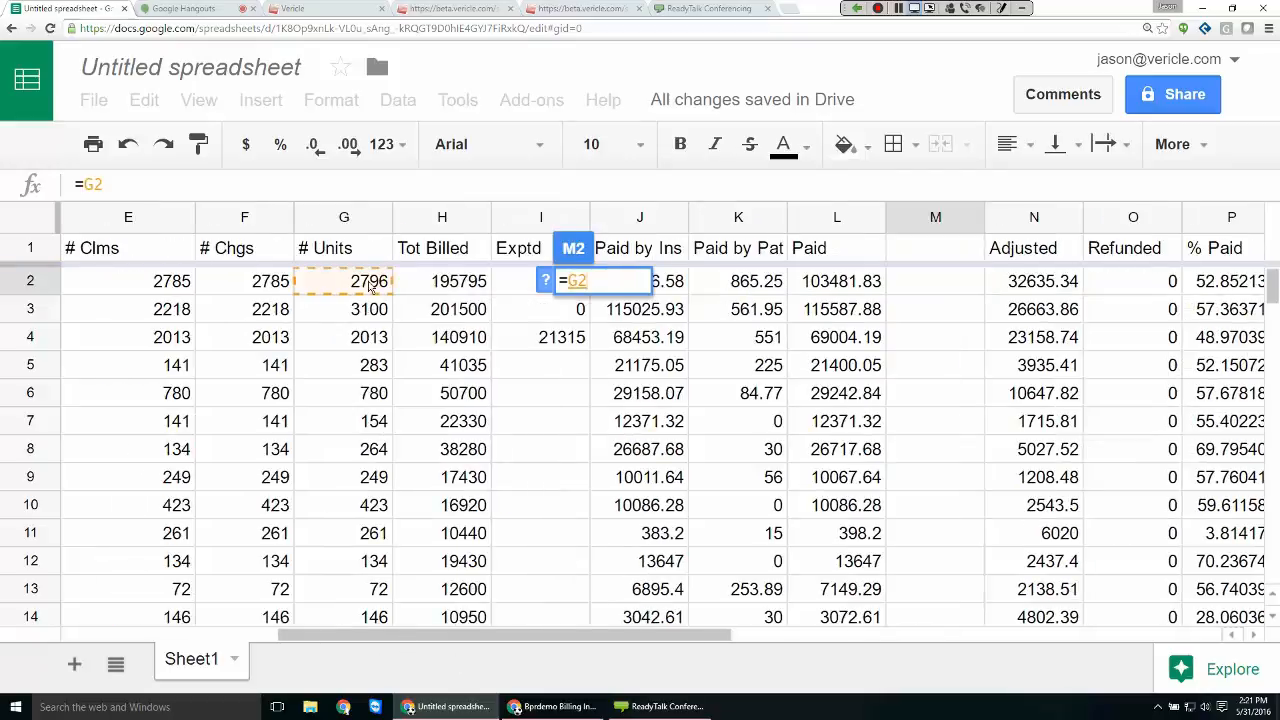
pyautogui.write('/')
pyautogui.click(868, 288)
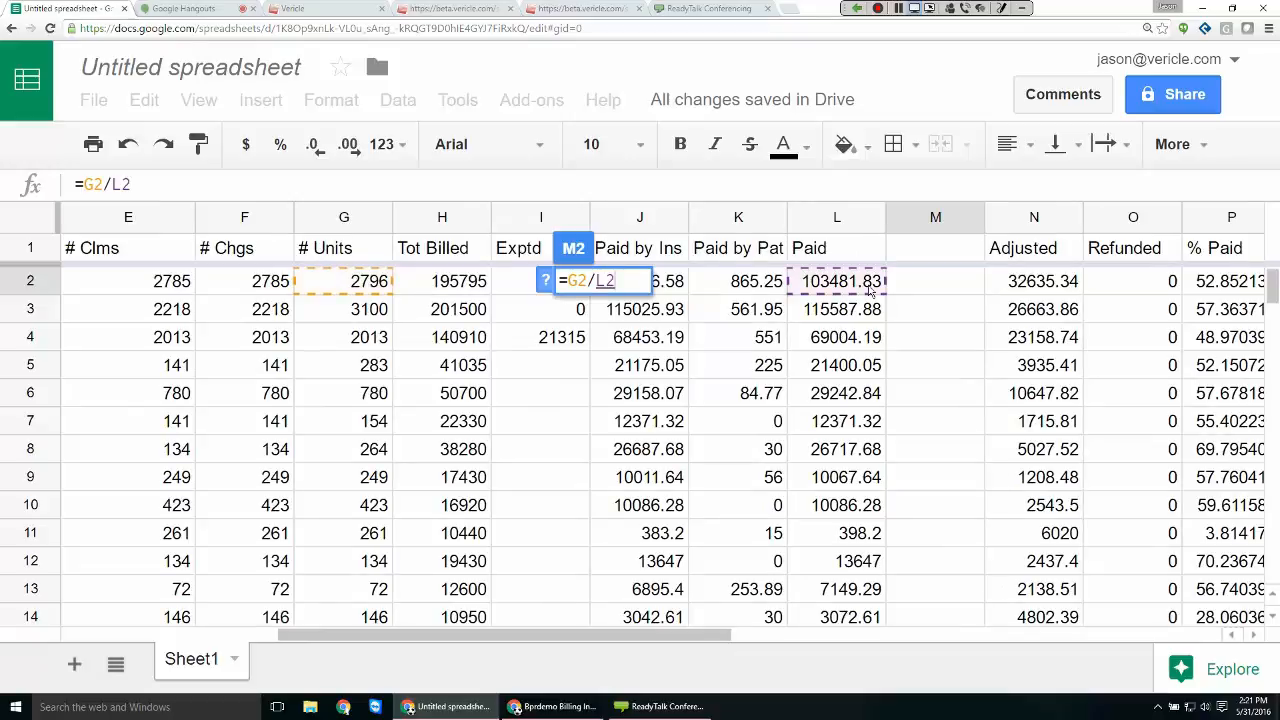
pyautogui.press('Return')
pyautogui.doubleClick(968, 288)
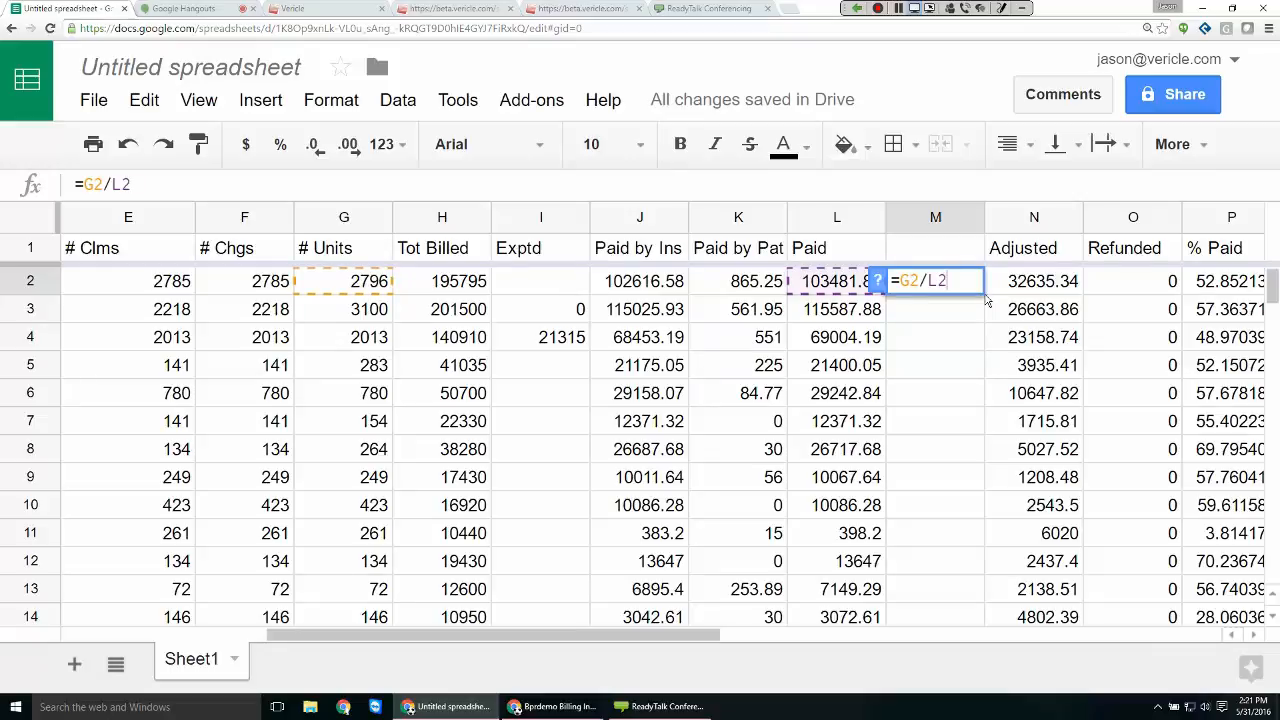
pyautogui.press('Escape')
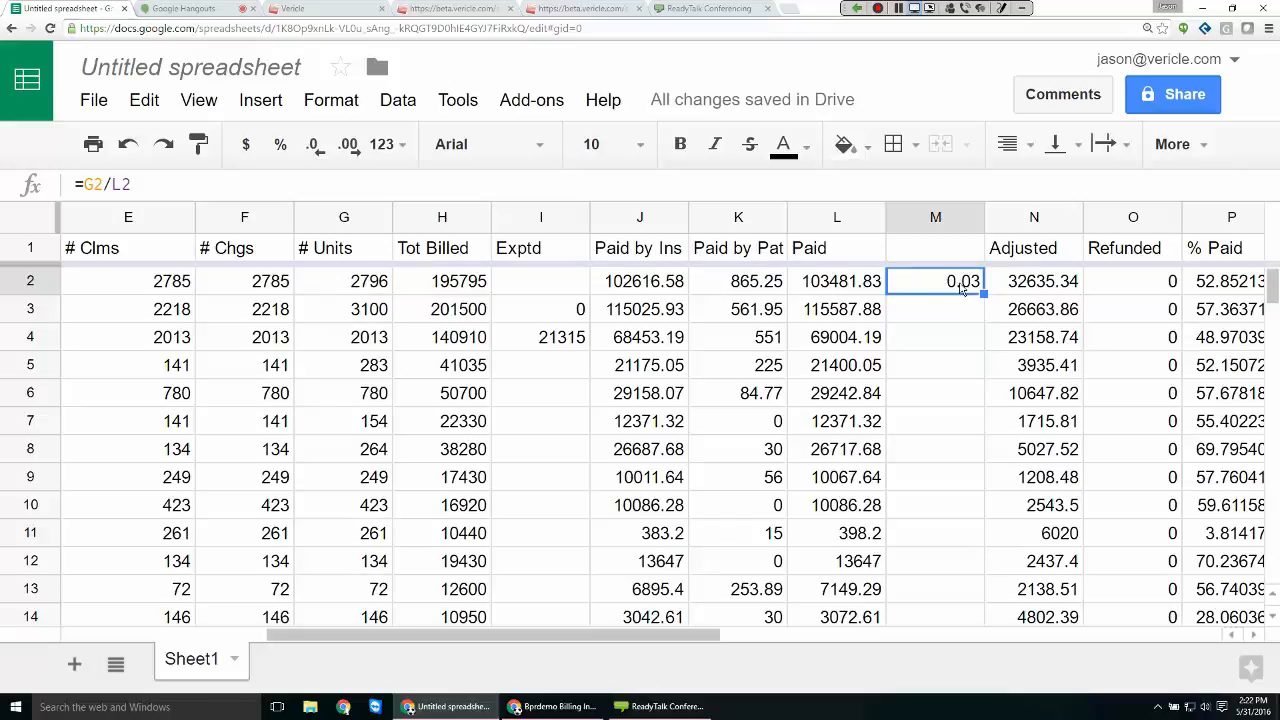
# Replace the formula in cell M2 with =L2/G2 to calculate the amount paid per unit
pyautogui.doubleClick(962, 287)
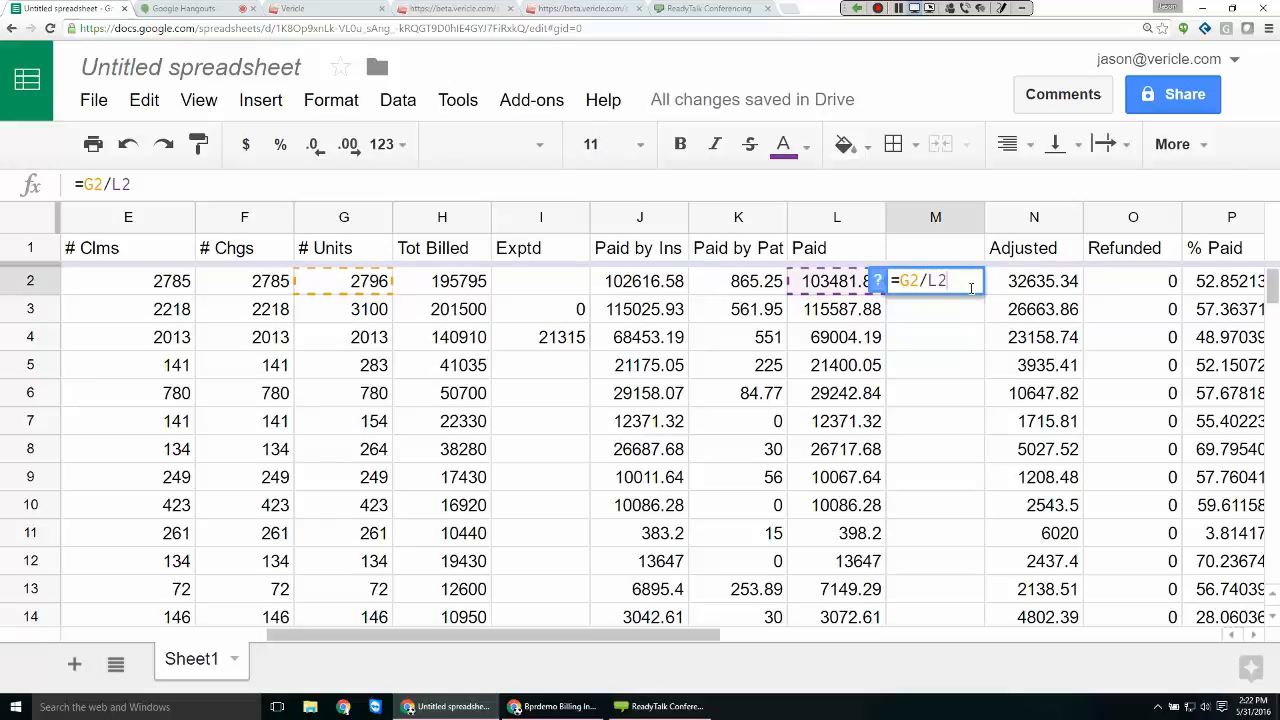
pyautogui.press('BackSpace')
pyautogui.press('BackSpace')
pyautogui.press('BackSpace')
pyautogui.press('BackSpace')
pyautogui.press('BackSpace')
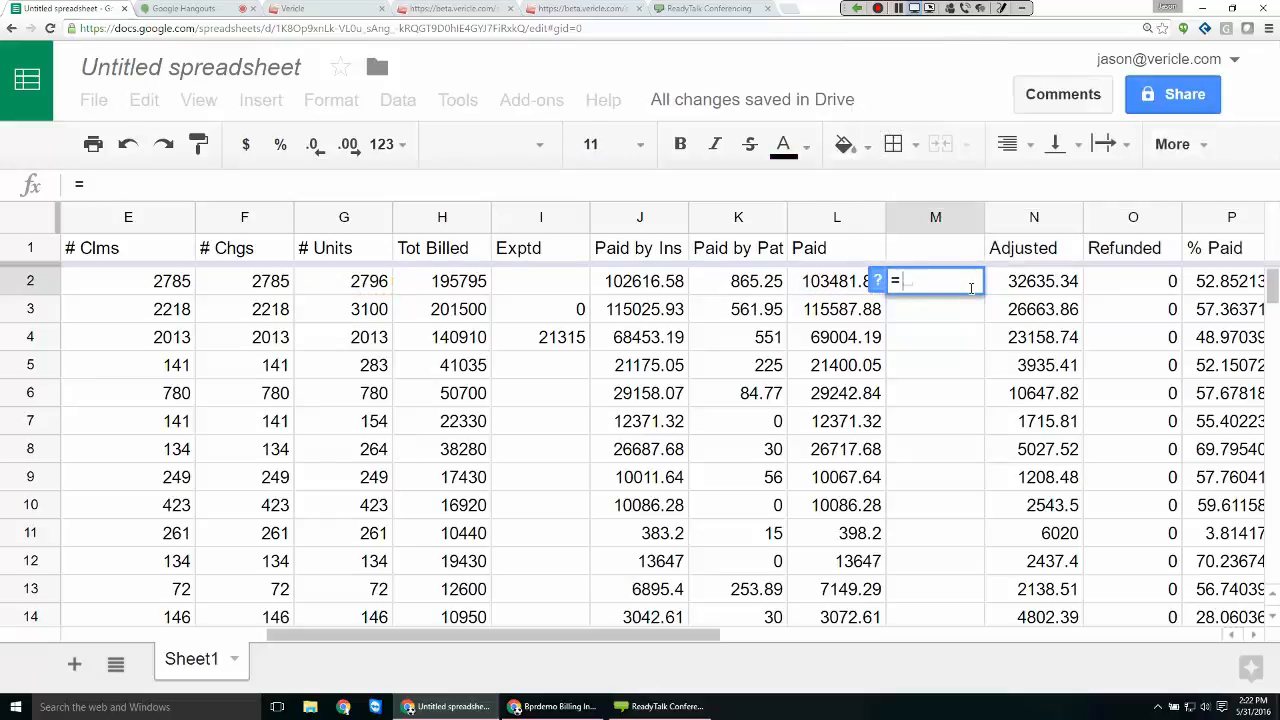
pyautogui.click(806, 283)
pyautogui.write('/')
pyautogui.click(374, 286)
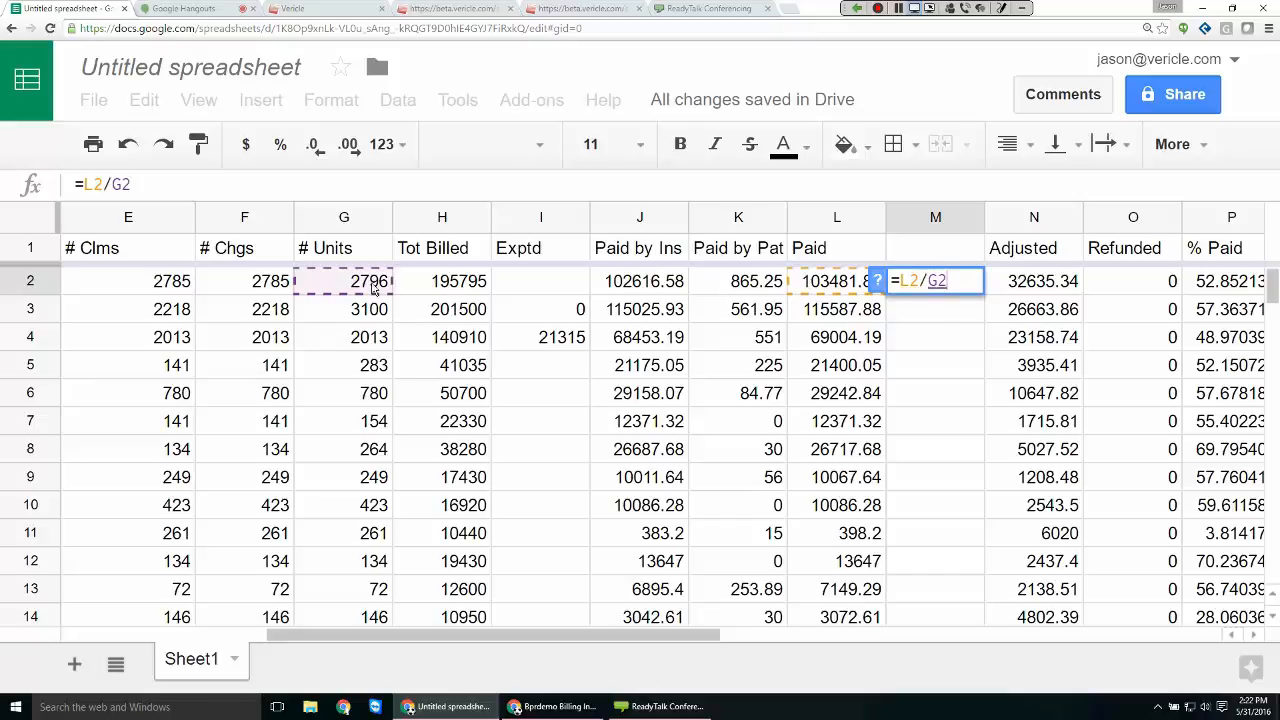
pyautogui.press('Return')
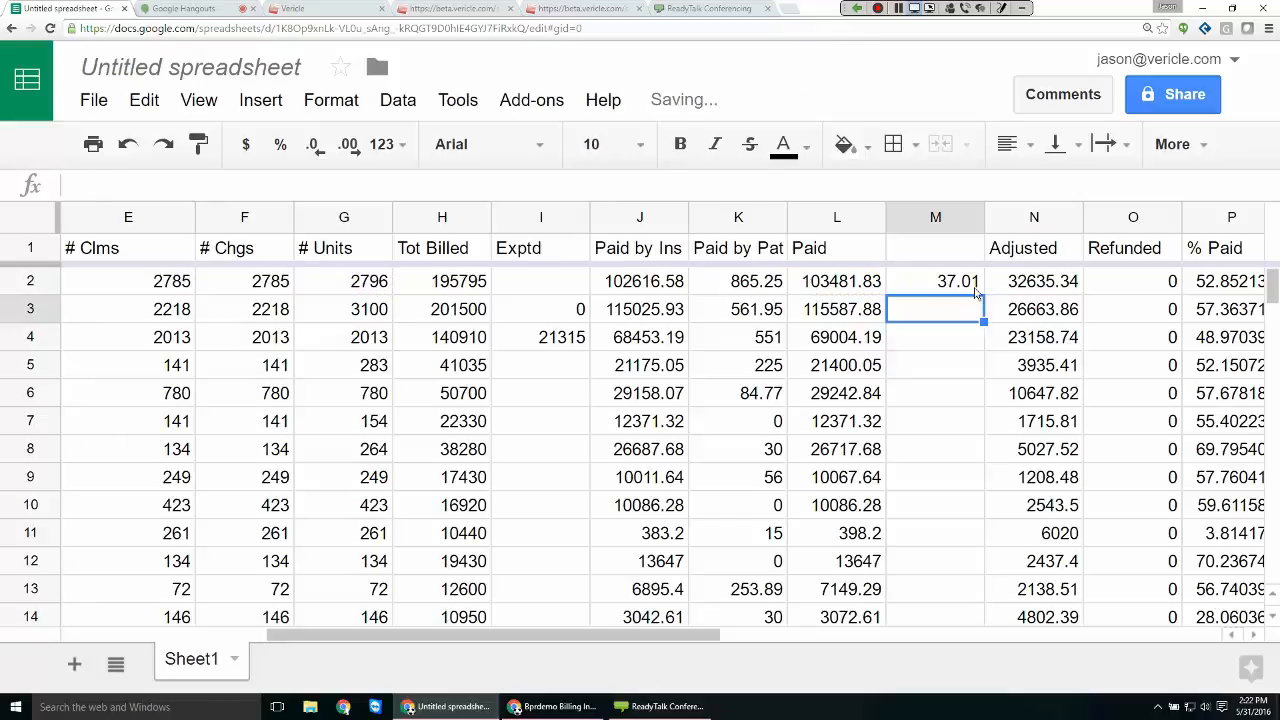
pyautogui.click(979, 290)
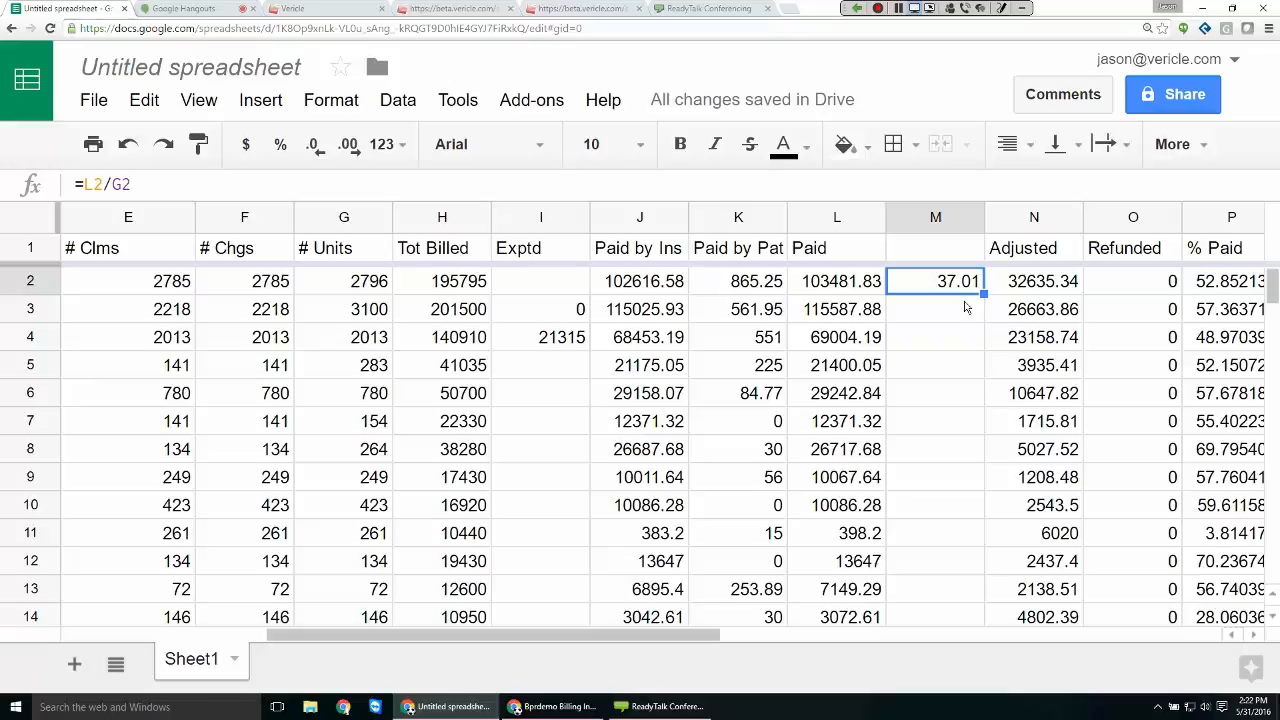
# Review the first CPT row's remaining figures from Adjusted across to Balance
pyautogui.click(1015, 290)
pyautogui.press('Right')
pyautogui.press('Right')
pyautogui.press('Right')
pyautogui.press('Right')
pyautogui.press('Right')
pyautogui.press('Right')
pyautogui.press('Right')
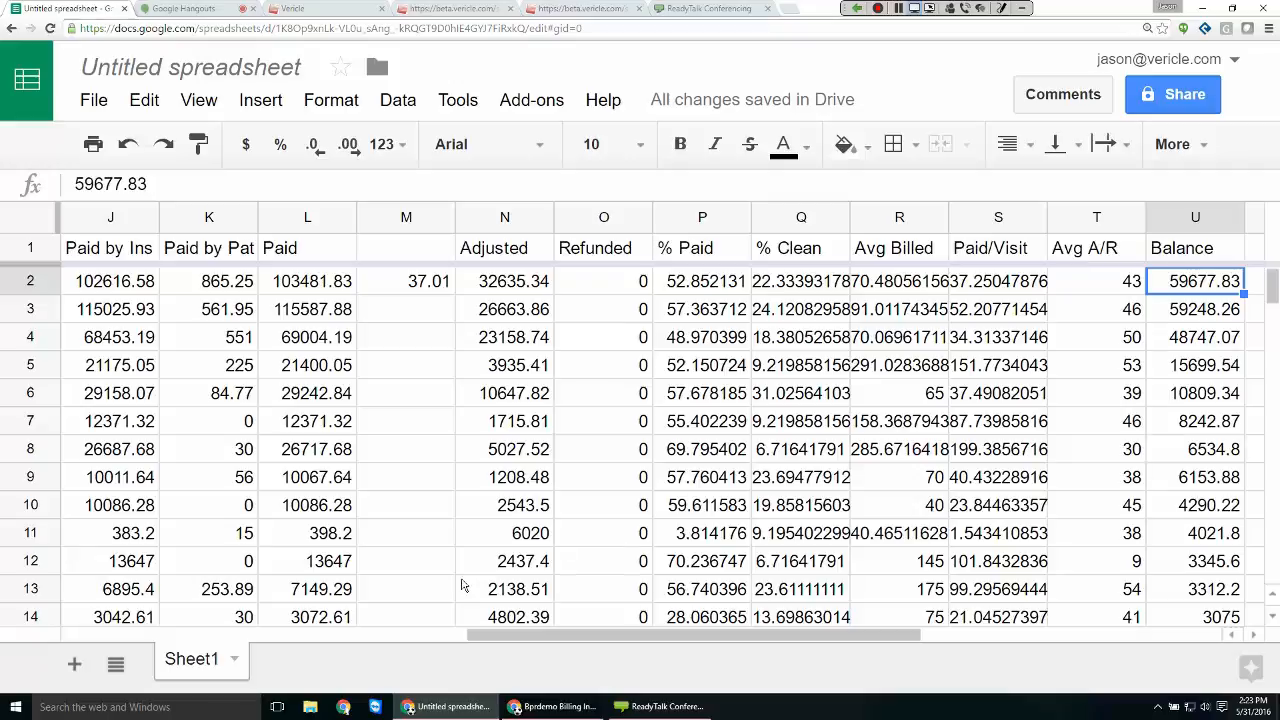
# Switch back to Vericle and browse the saved Billing Stats report configurations, covering the CPT-based, DOS and diagnosis-based entries
pyautogui.click(334, 9)
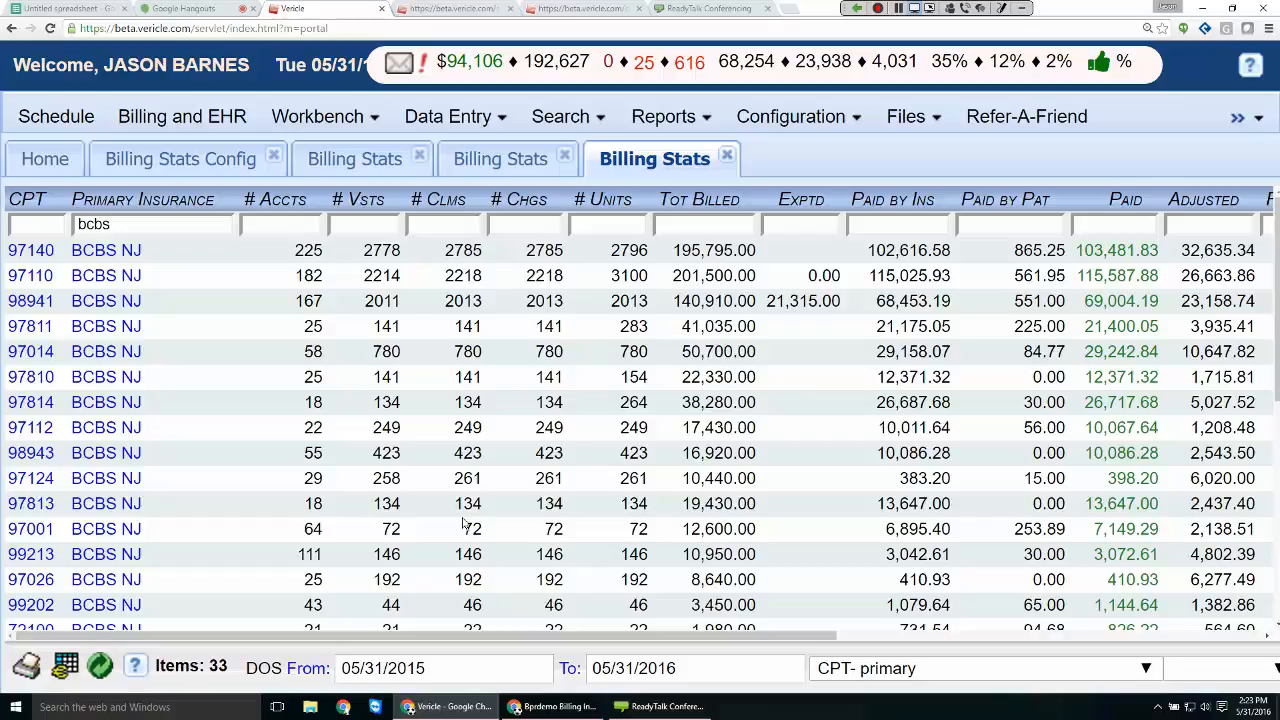
pyautogui.click(1146, 669)
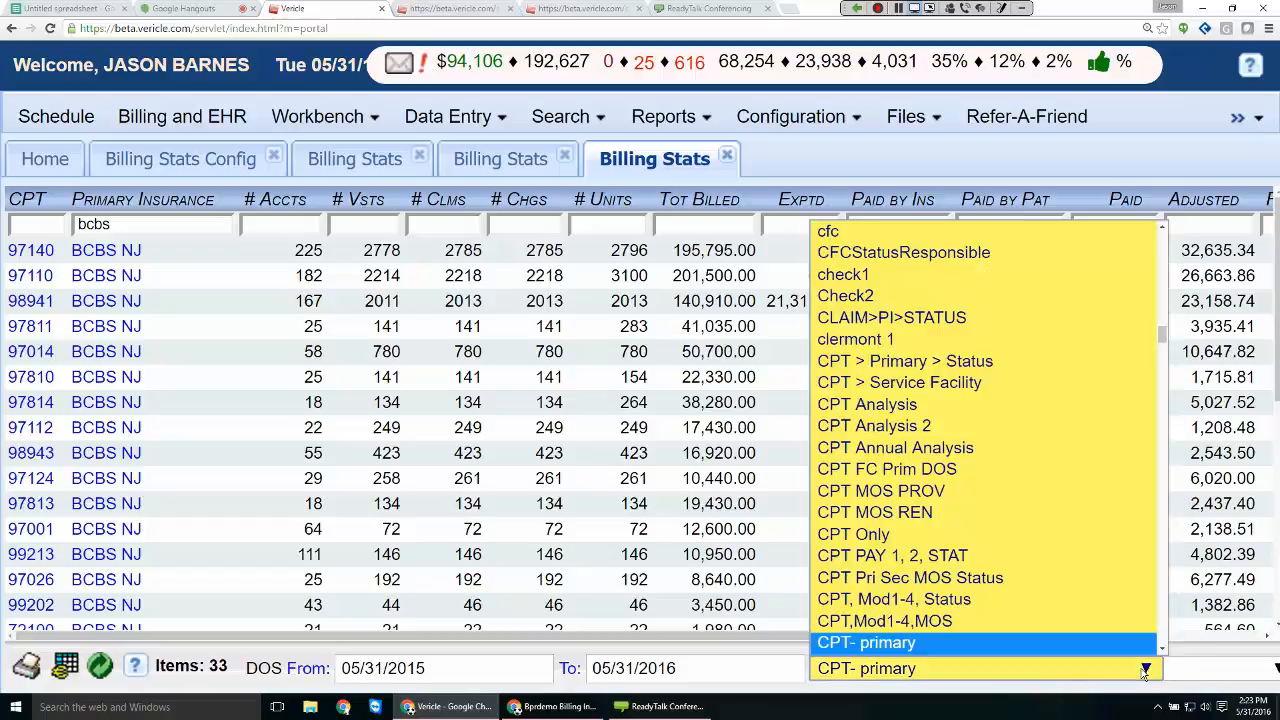
pyautogui.scroll(4, 1100, 522)
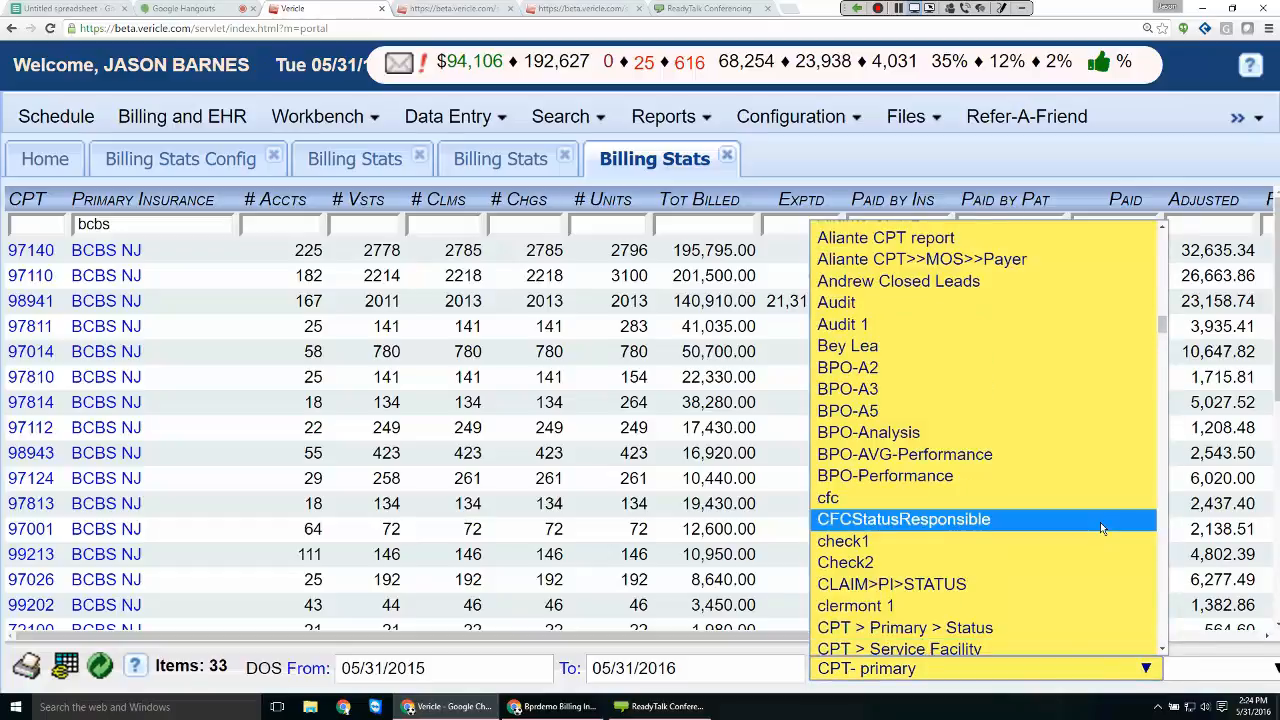
pyautogui.scroll(-6, 1100, 522)
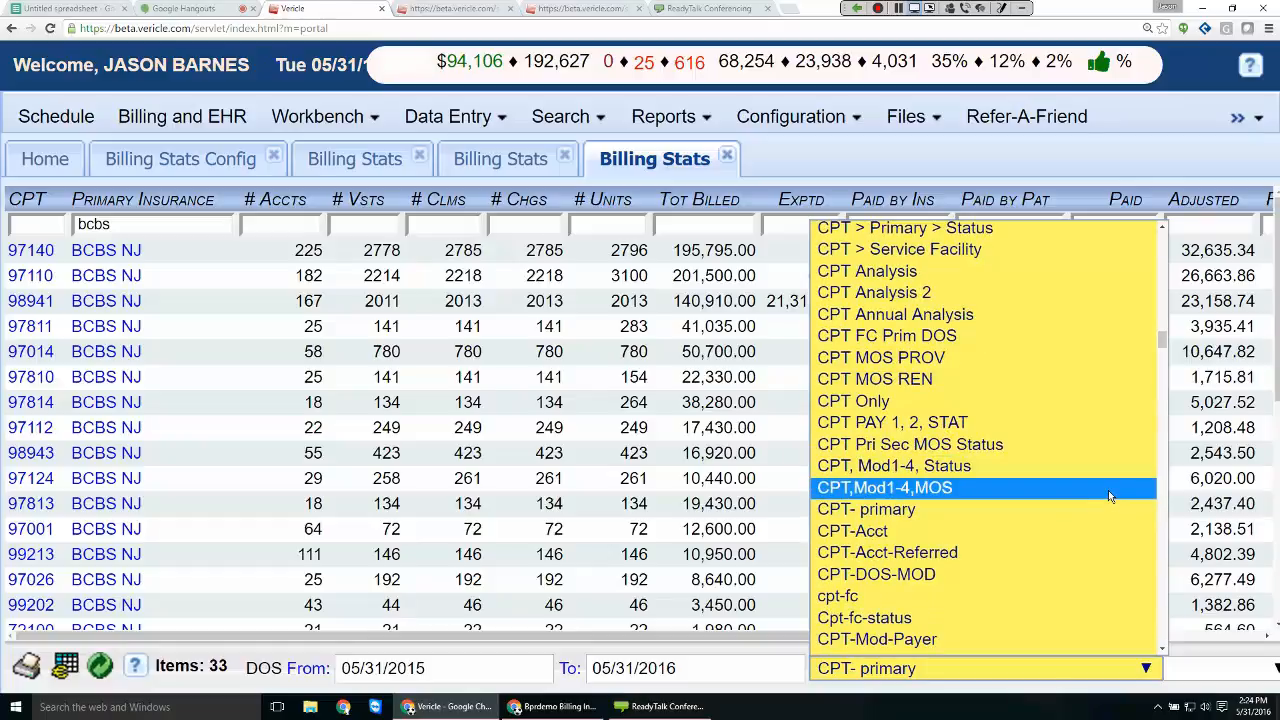
pyautogui.scroll(-2, 1108, 490)
pyautogui.scroll(-6, 1110, 499)
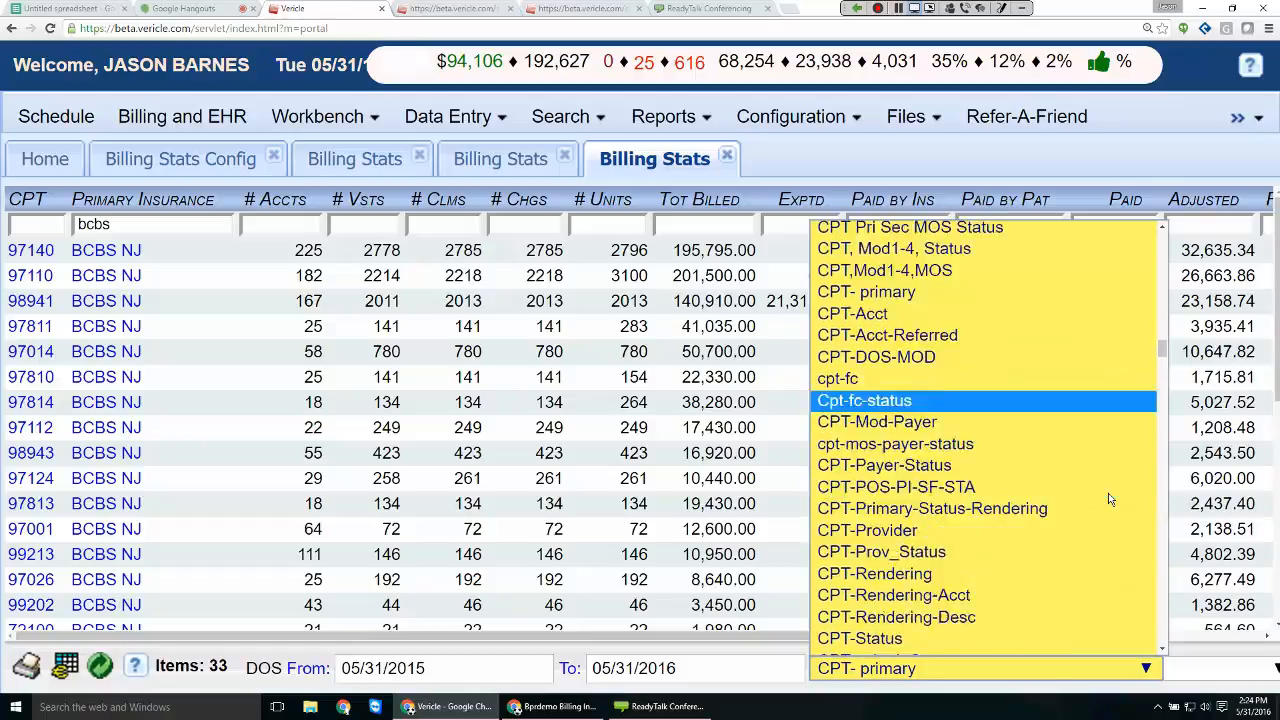
pyautogui.scroll(-4, 1110, 499)
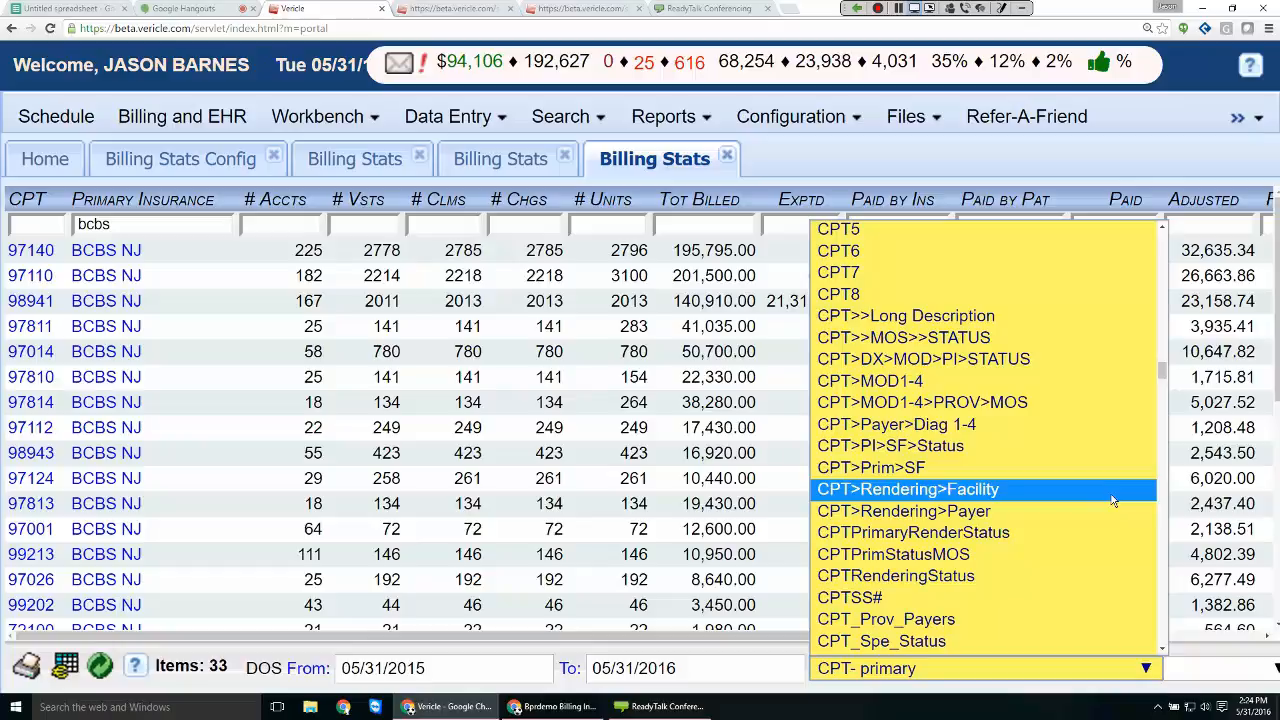
pyautogui.scroll(-2, 1113, 500)
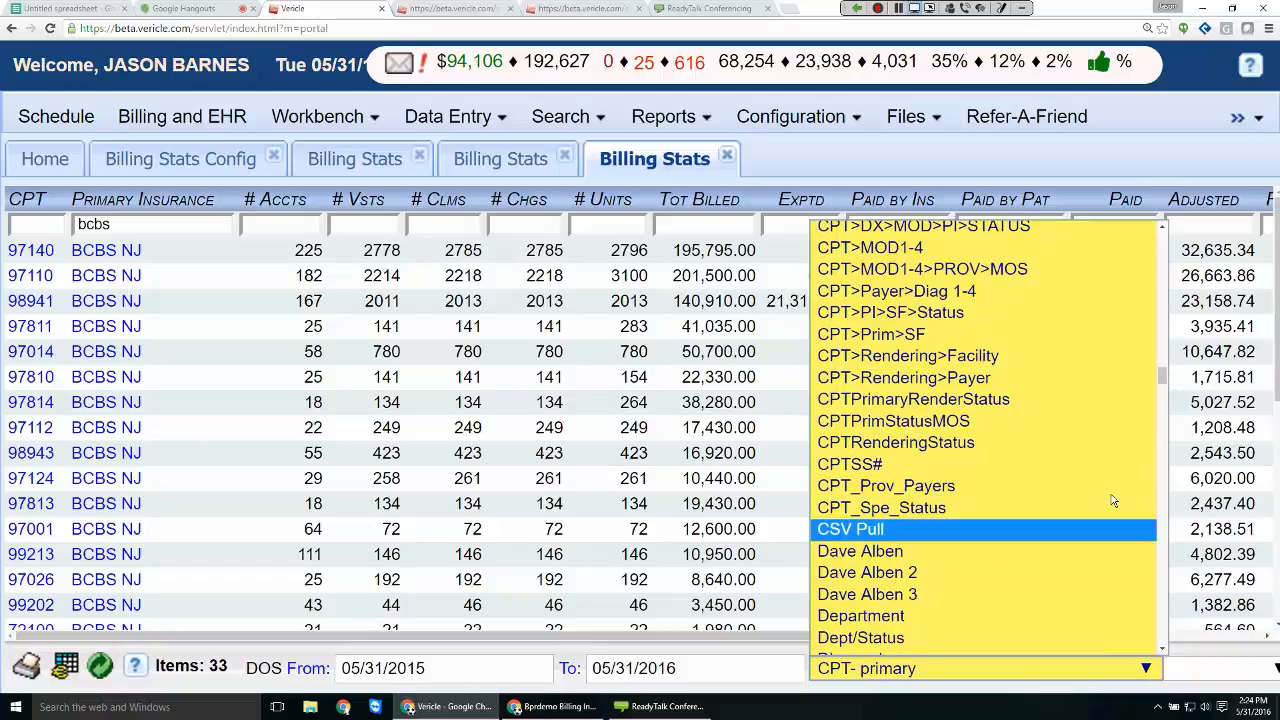
pyautogui.moveTo(1163, 378); pyautogui.dragTo(1165, 373)
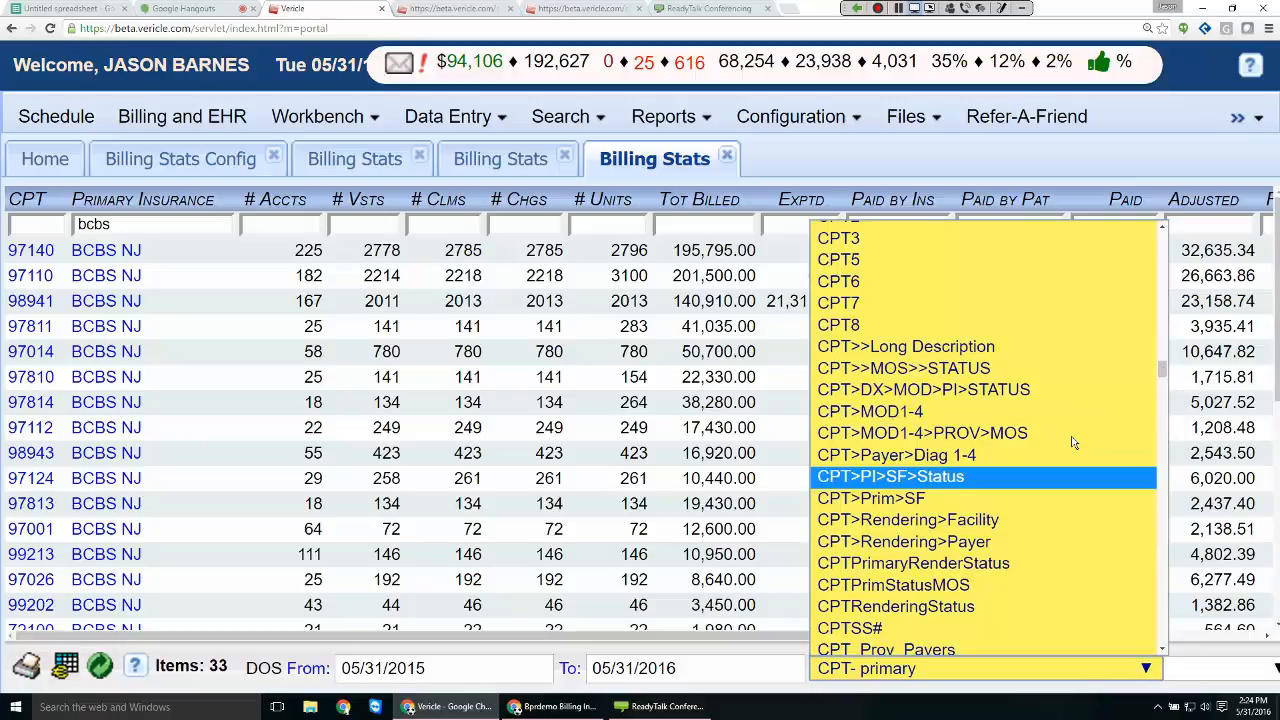
pyautogui.scroll(2, 1044, 500)
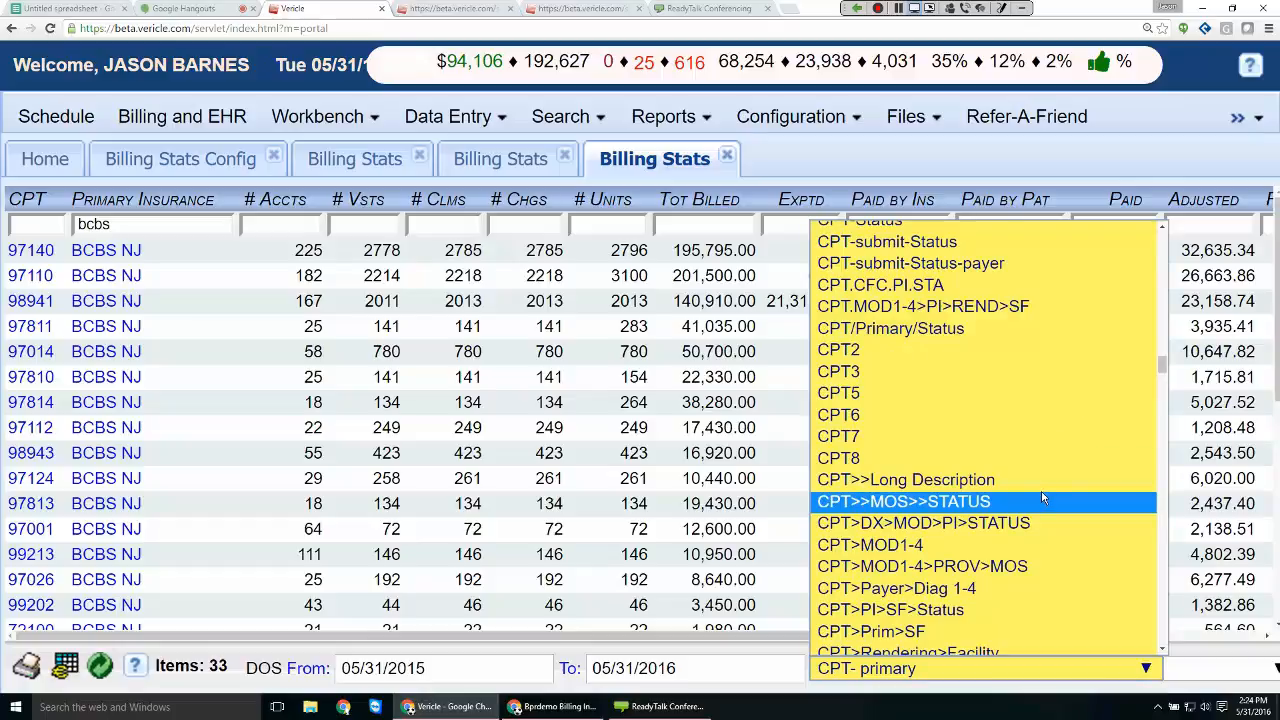
pyautogui.scroll(2, 1041, 497)
pyautogui.scroll(2, 1042, 497)
pyautogui.scroll(4, 1042, 497)
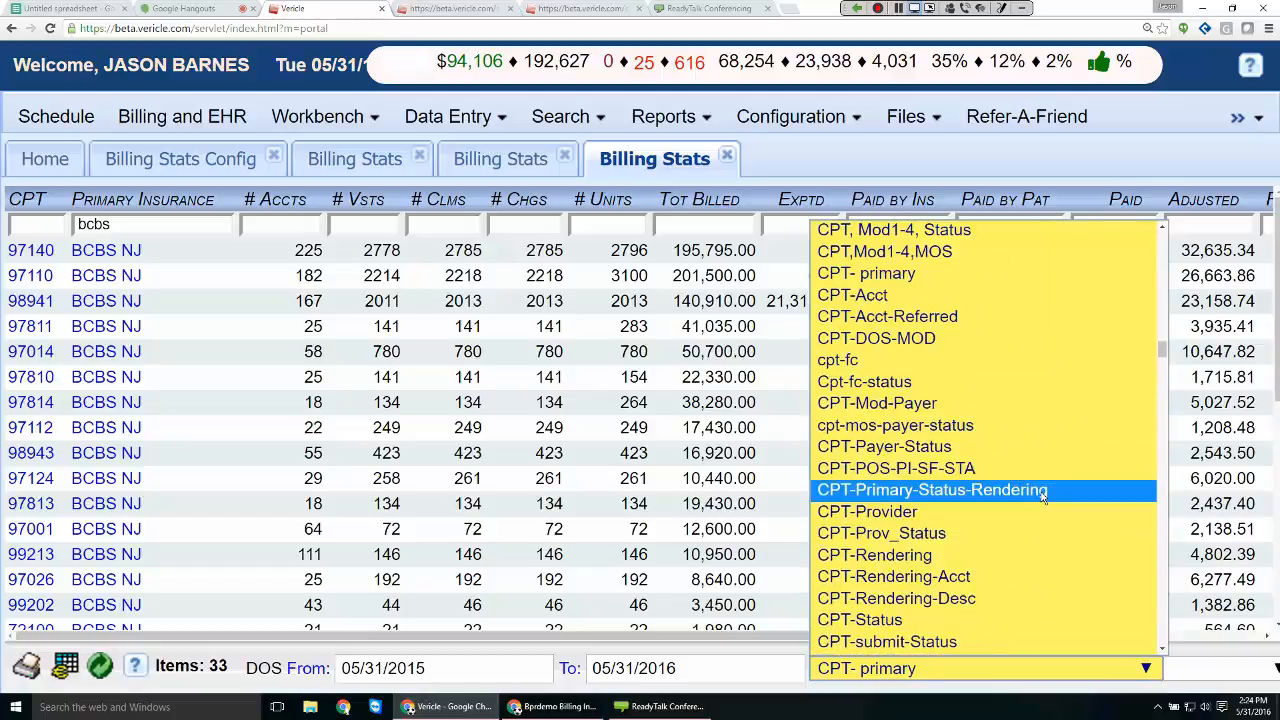
pyautogui.scroll(2, 1042, 497)
pyautogui.scroll(2, 1042, 497)
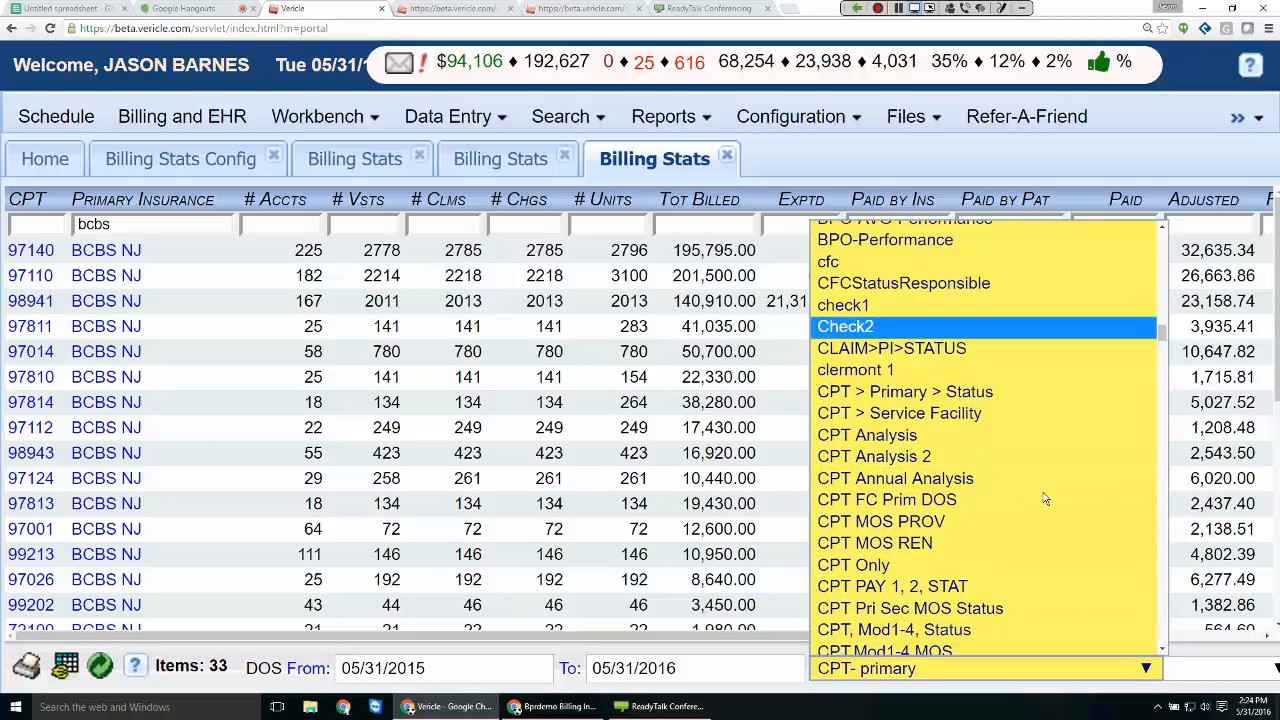
pyautogui.moveTo(1160, 333); pyautogui.dragTo(1143, 398)
pyautogui.scroll(3, 1143, 398)
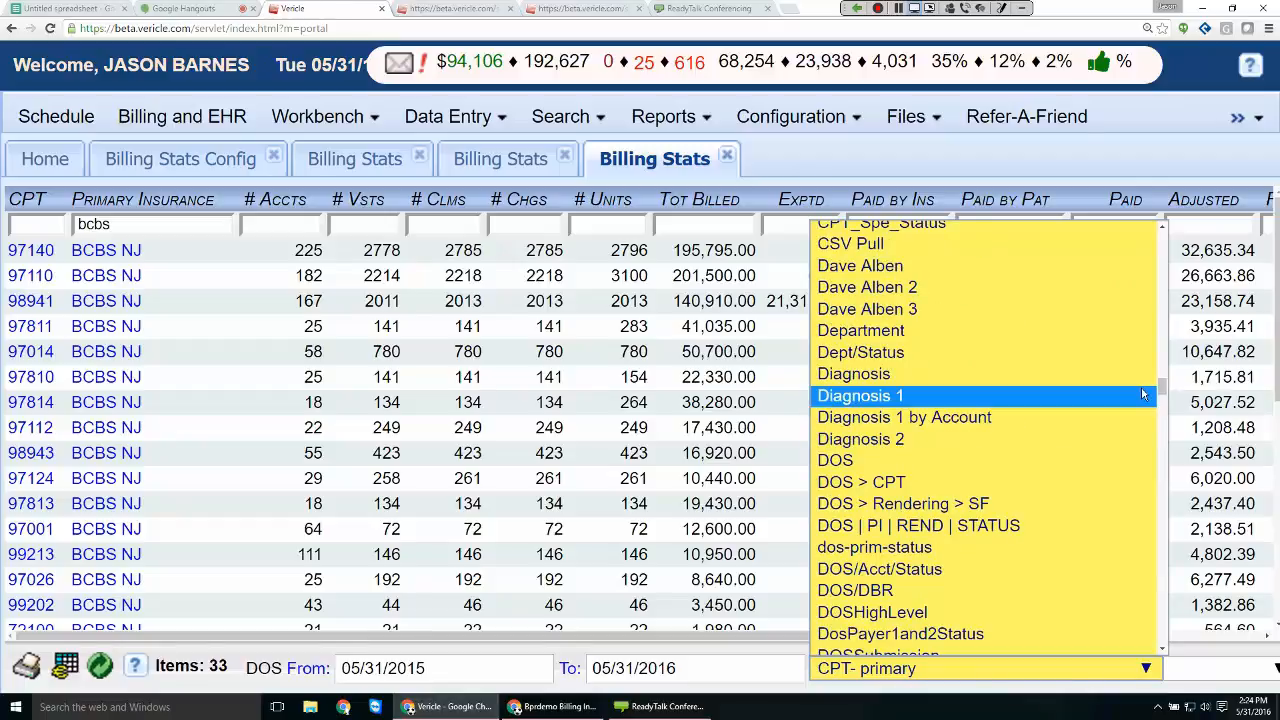
pyautogui.scroll(-4, 1141, 386)
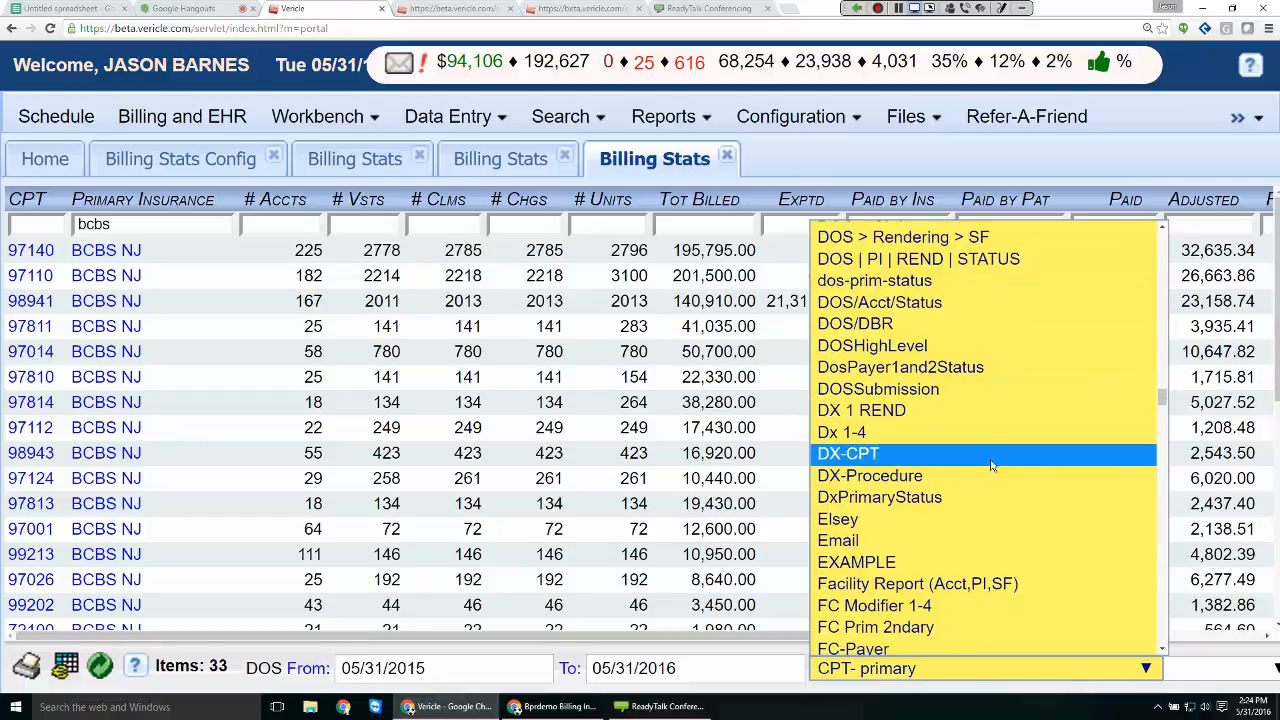
# Select the saved DX-CPT report configuration and run the Billing Stats search with it
pyautogui.click(872, 454)
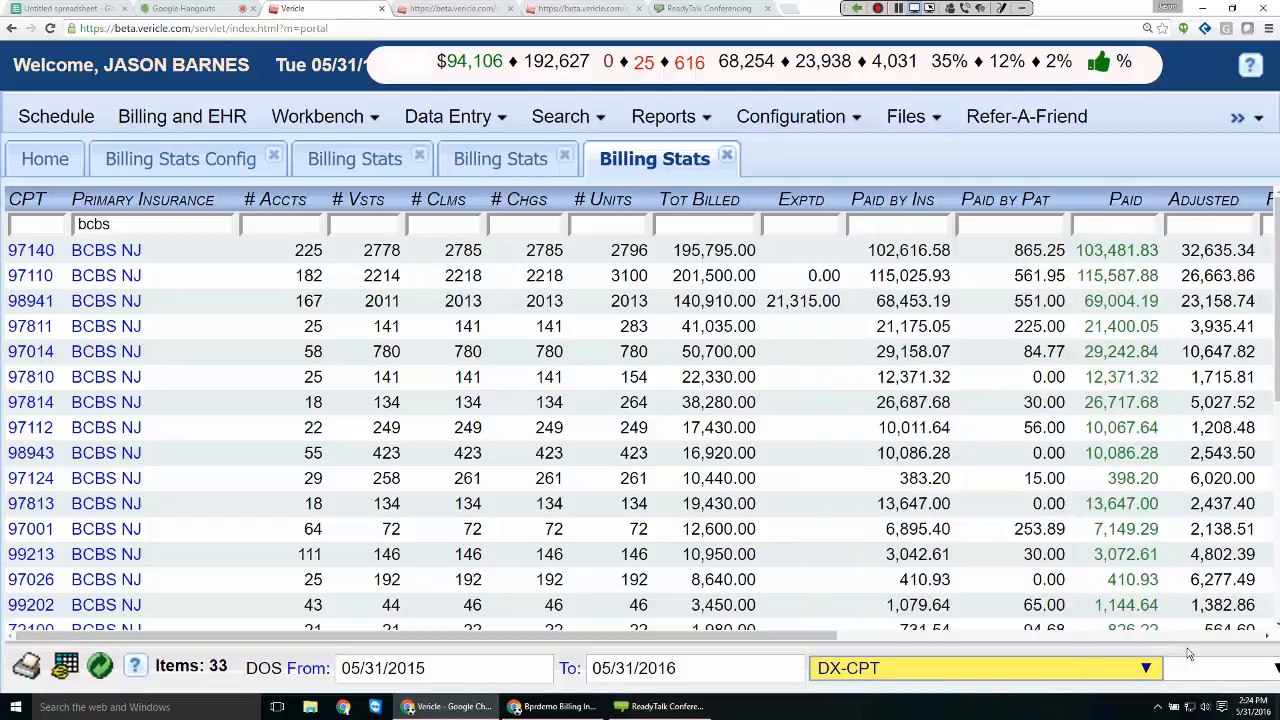
pyautogui.click(1128, 668)
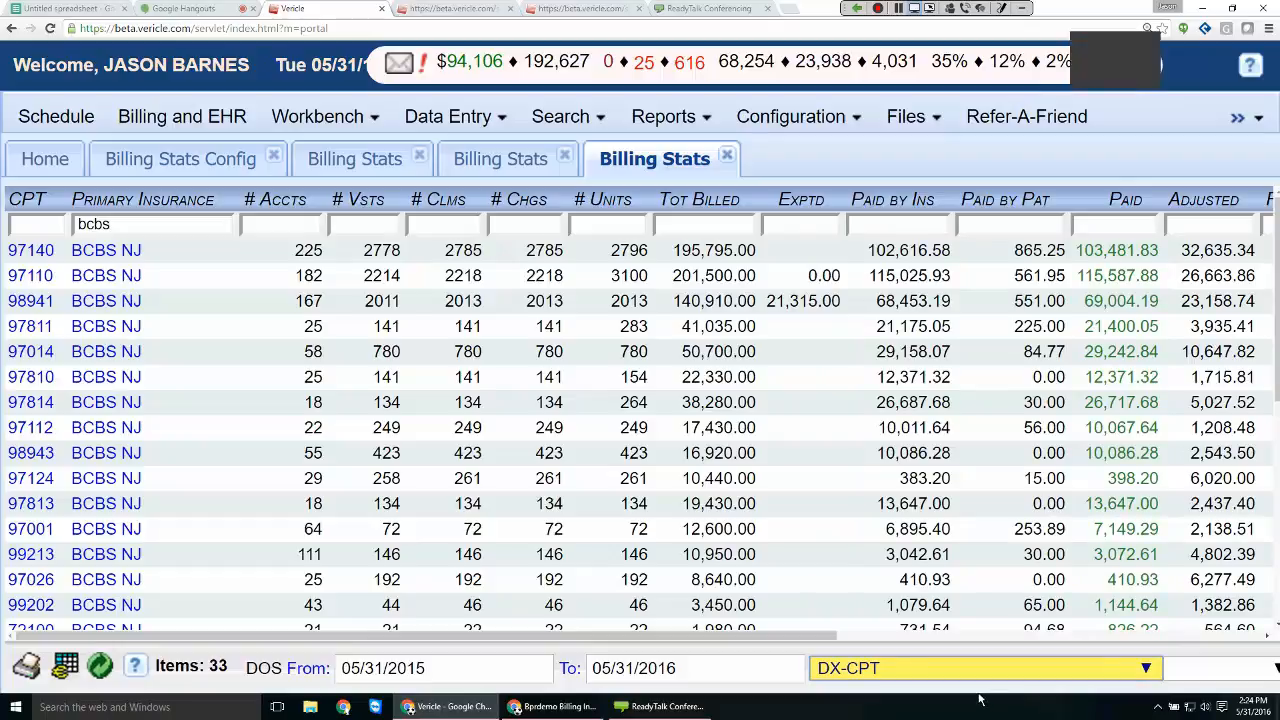
pyautogui.hotkey('ctrl', '-')
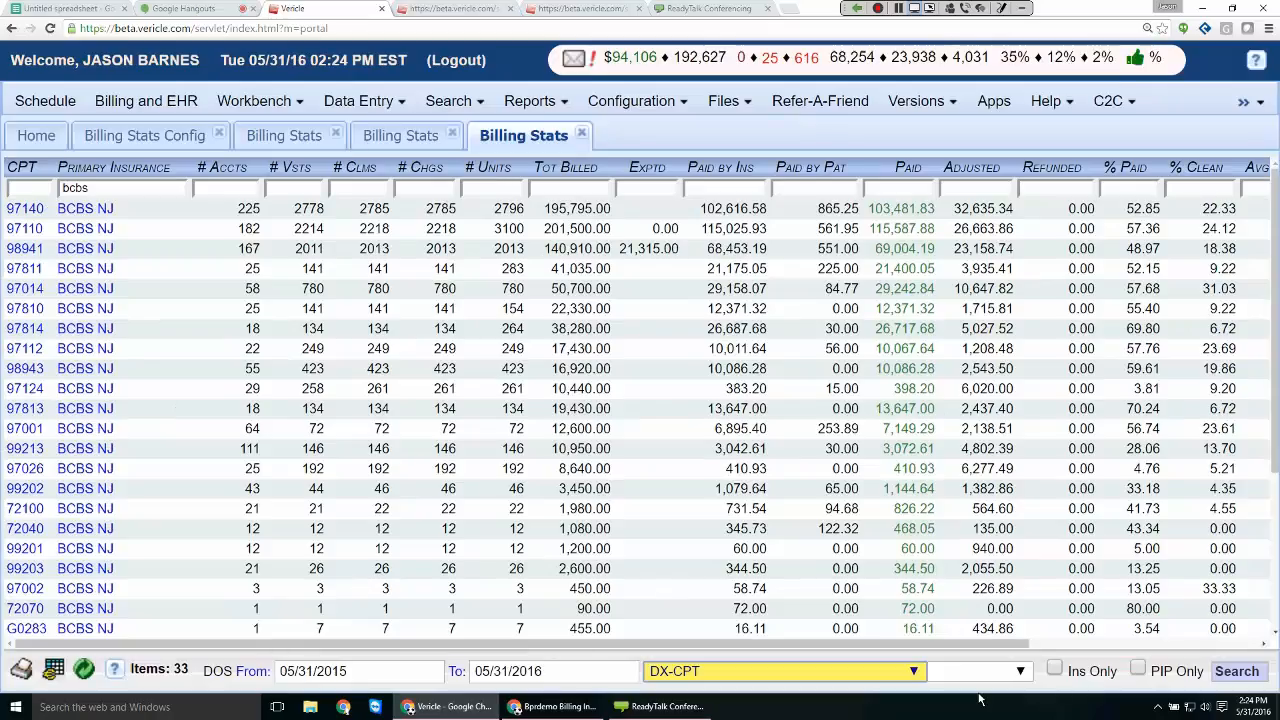
pyautogui.click(1237, 671)
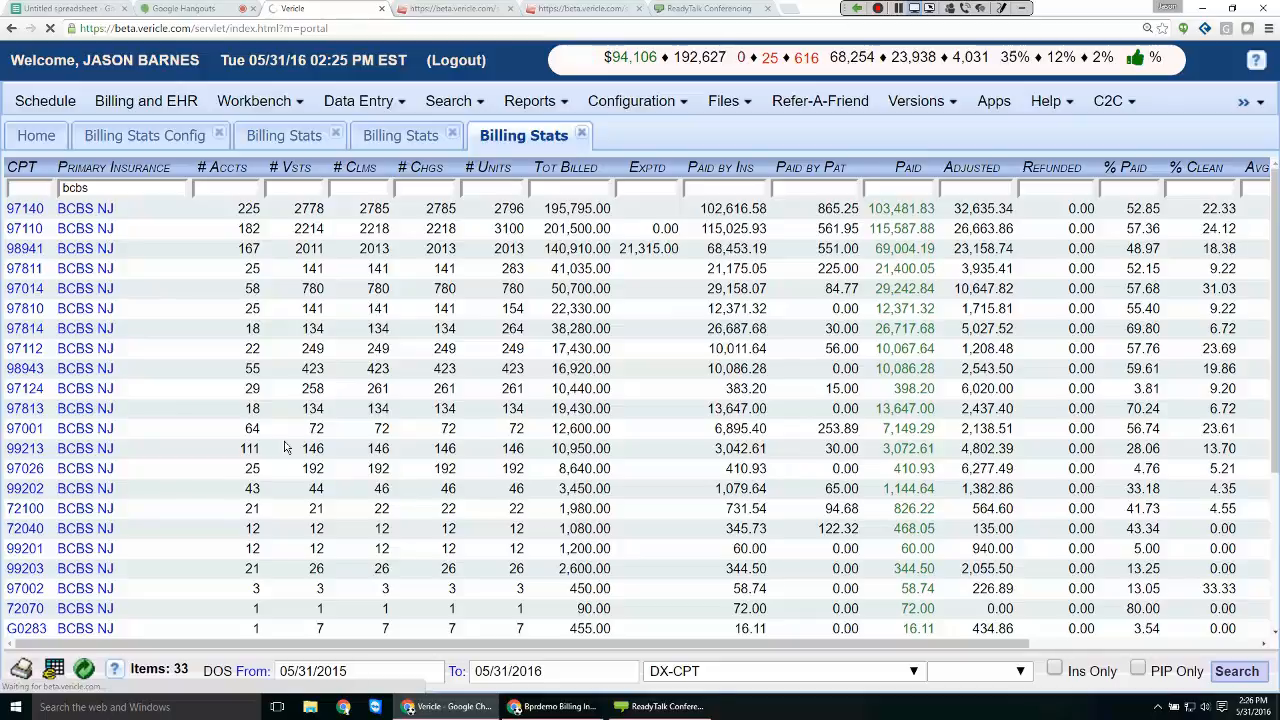
pyautogui.press('Menu')
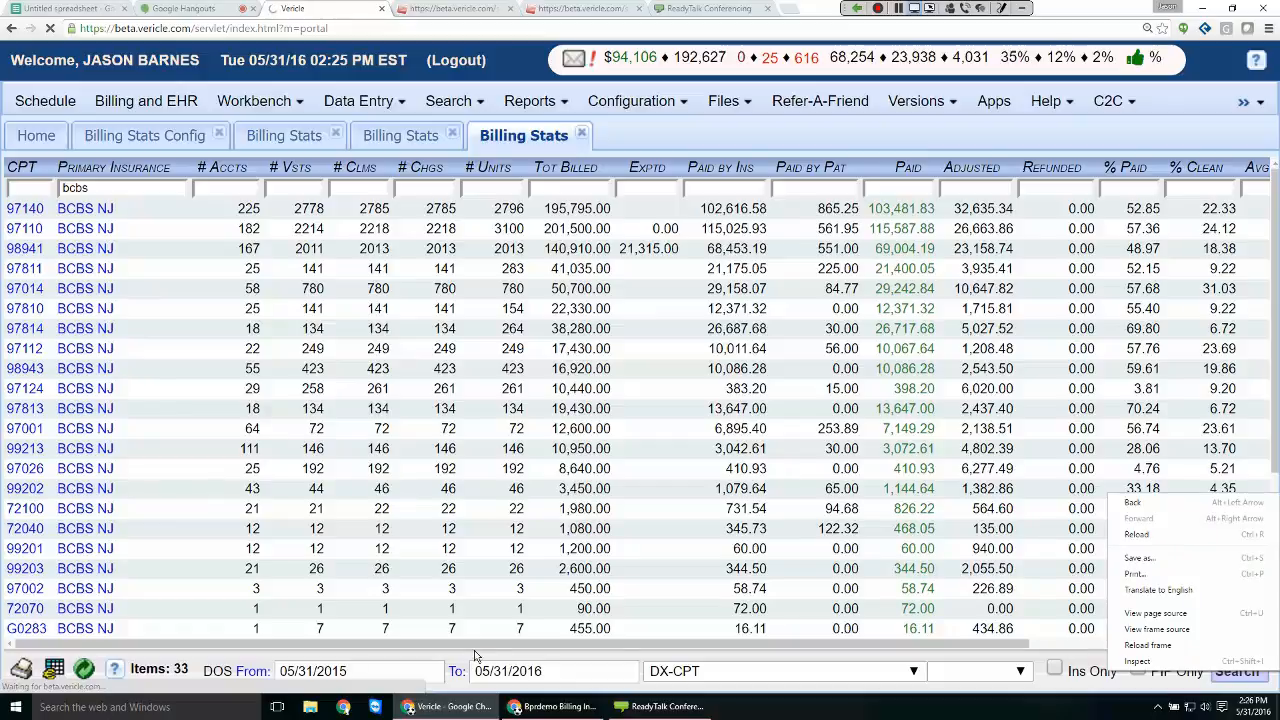
pyautogui.press('Escape')
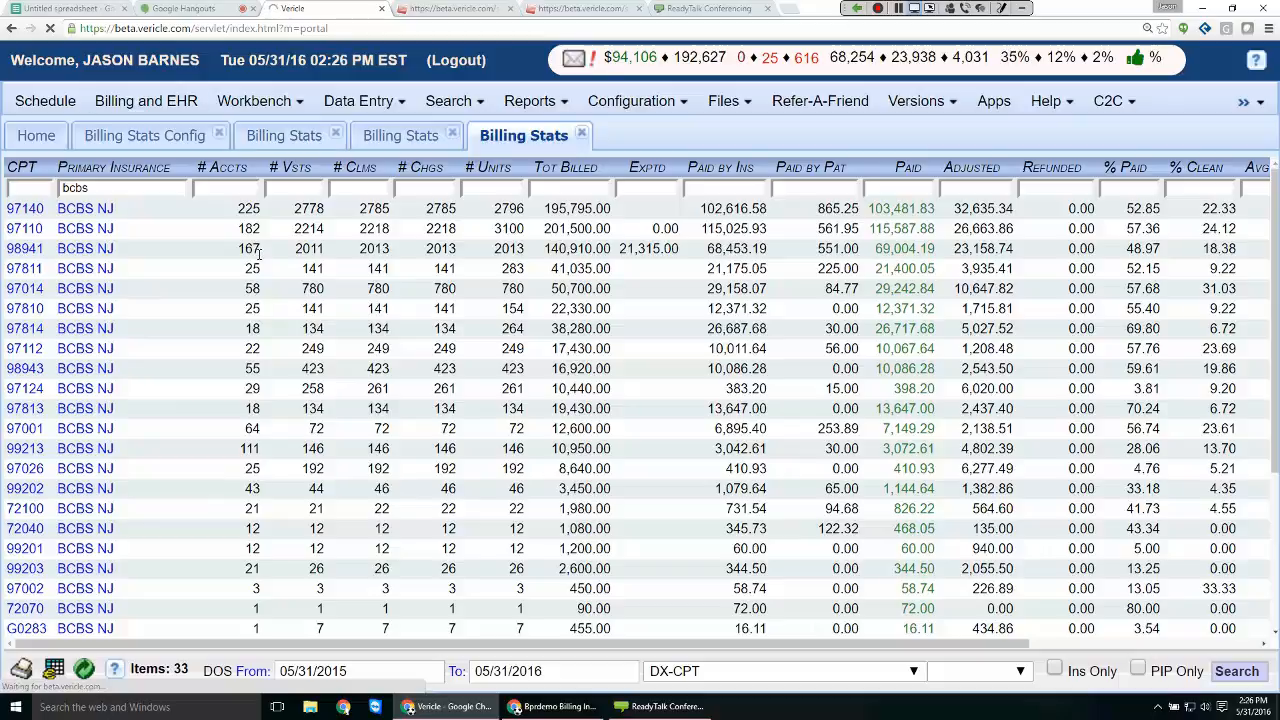
# In Billing Stats Config, select CPT, Diagnosis 1, Rendering Physician, Primary Insurance and Service Facility as the report's fields
pyautogui.click(153, 137)
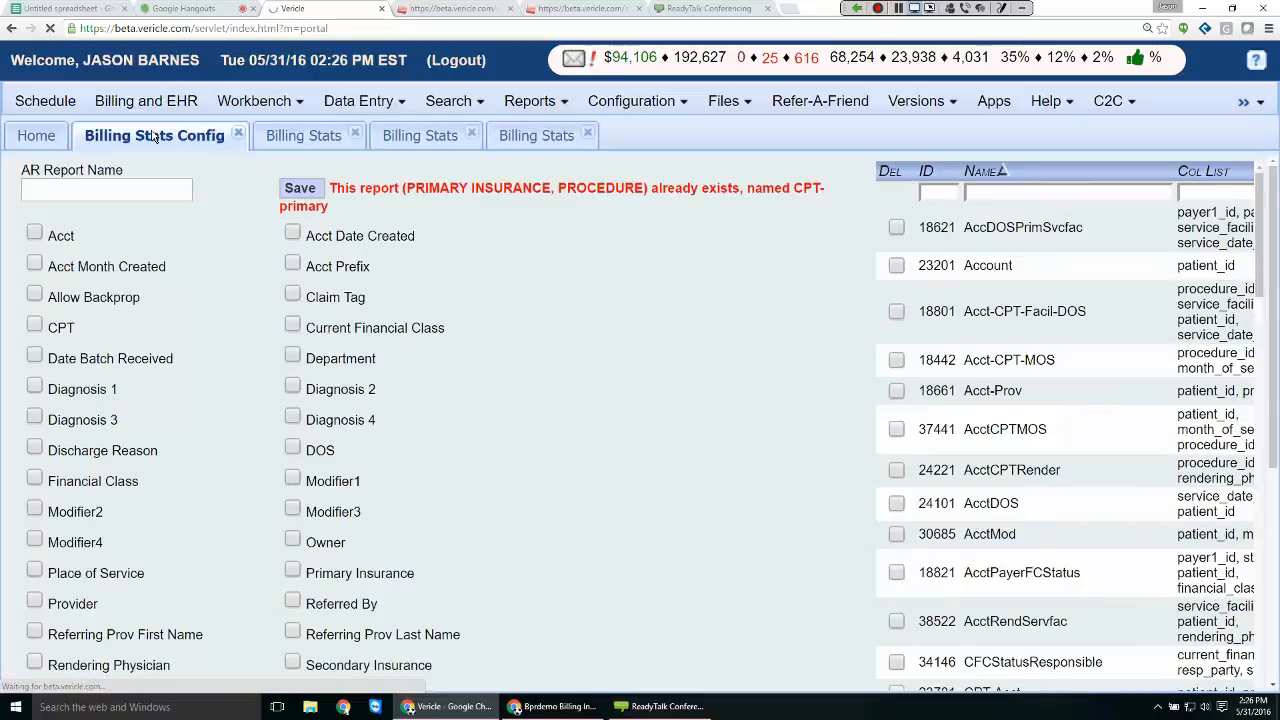
pyautogui.click(563, 106)
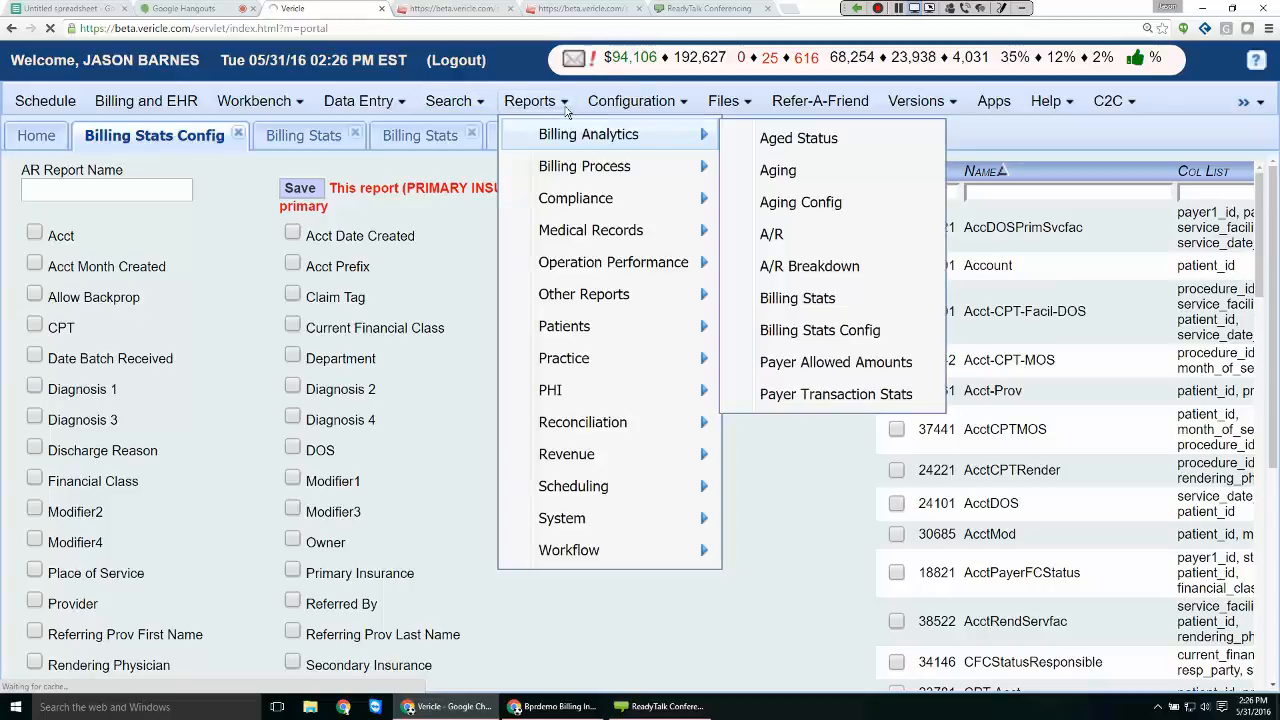
pyautogui.click(826, 338)
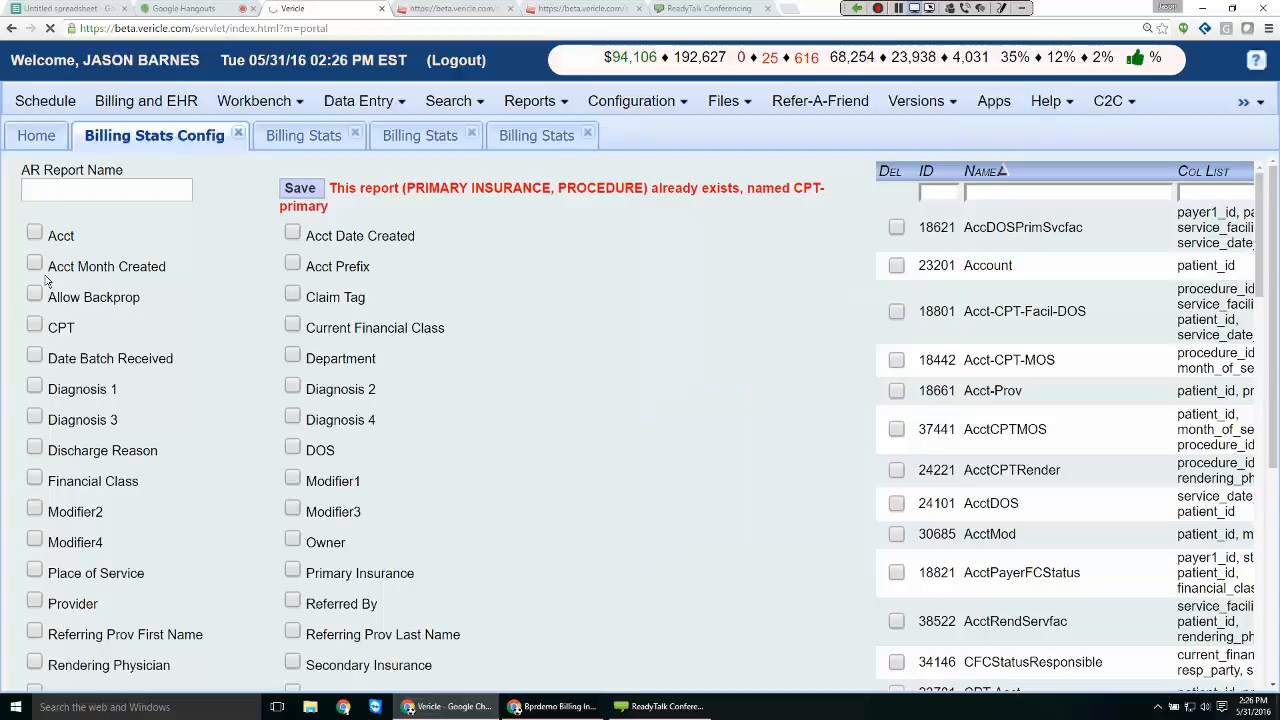
pyautogui.click(34, 325)
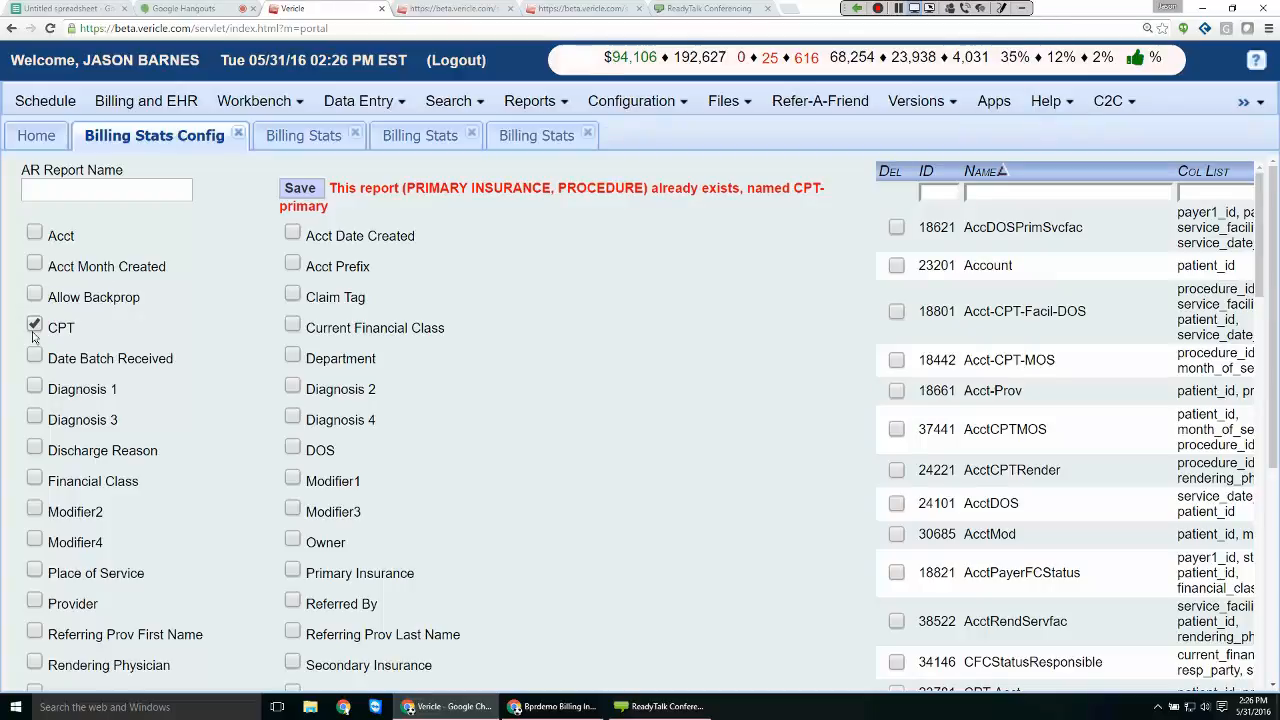
pyautogui.click(34, 387)
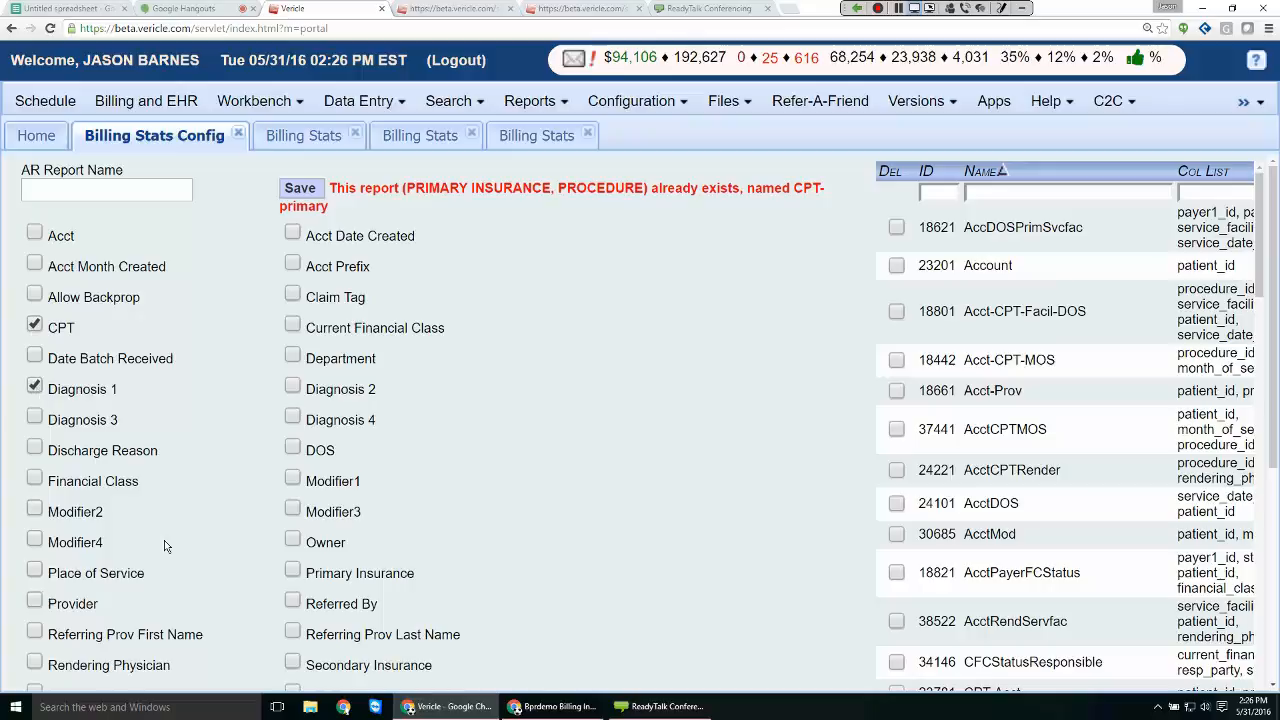
pyautogui.scroll(-2, 317, 548)
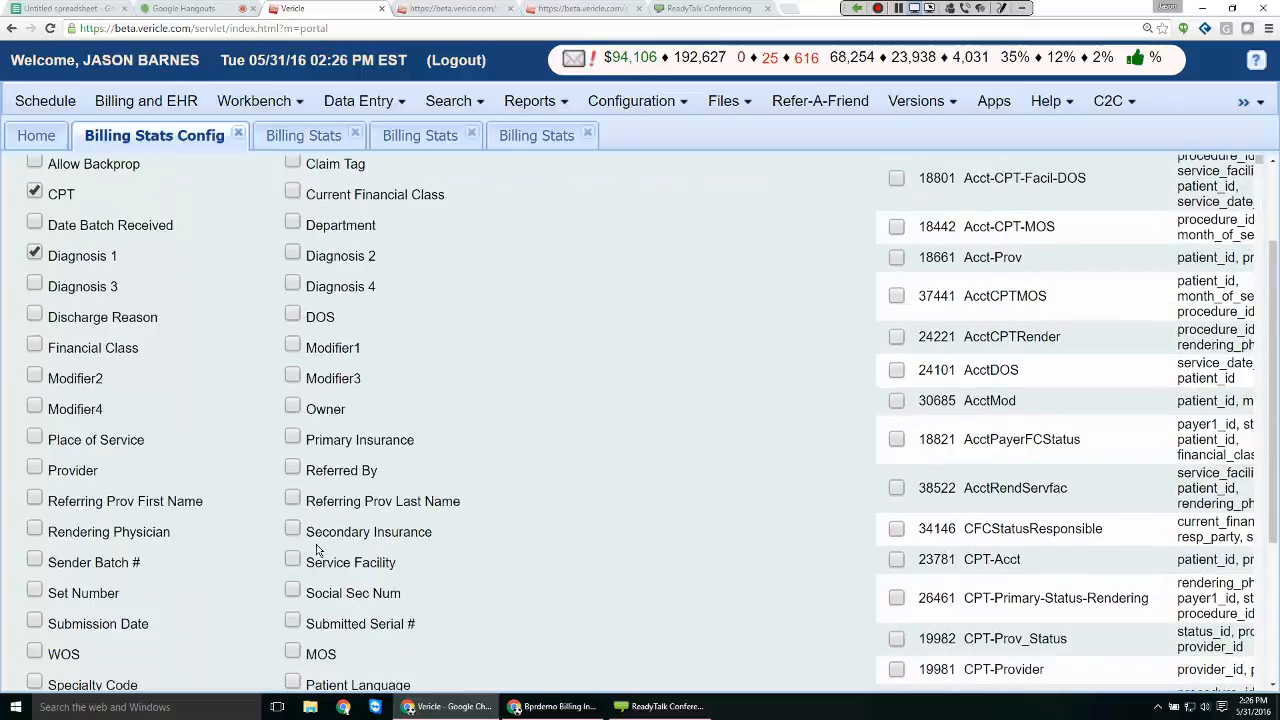
pyautogui.scroll(-1, 225, 546)
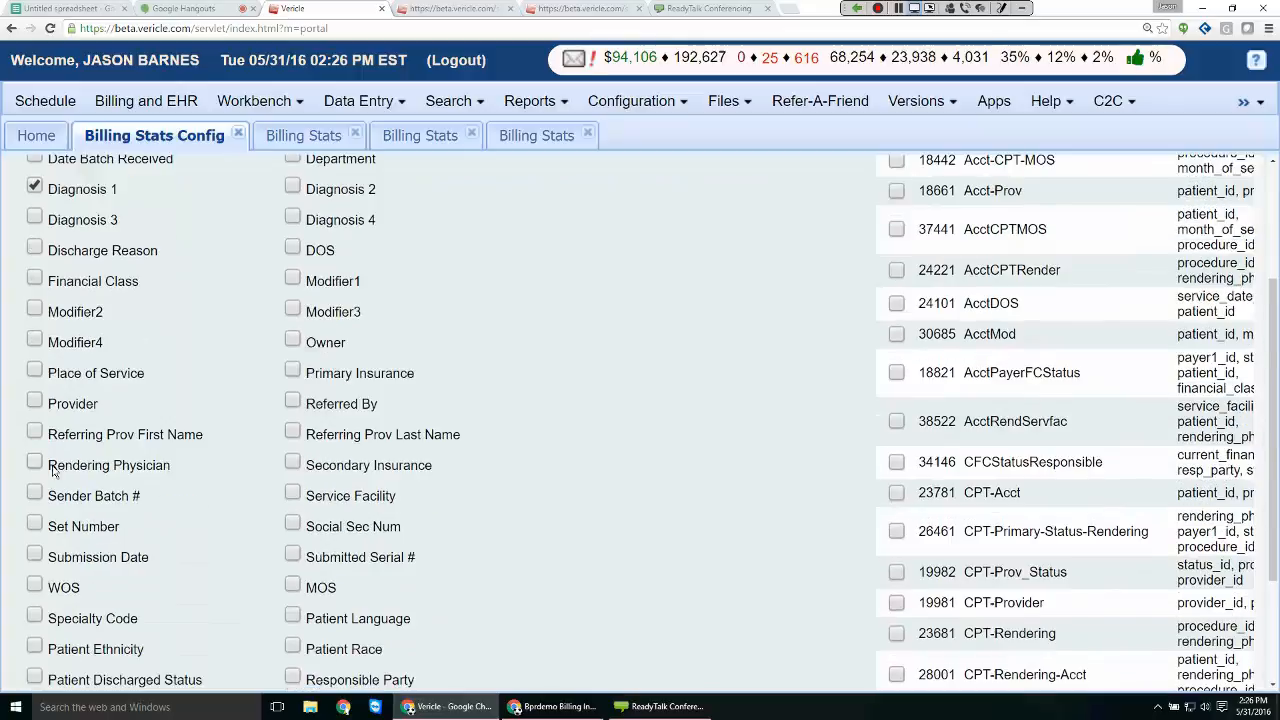
pyautogui.click(35, 463)
pyautogui.click(292, 370)
pyautogui.click(292, 492)
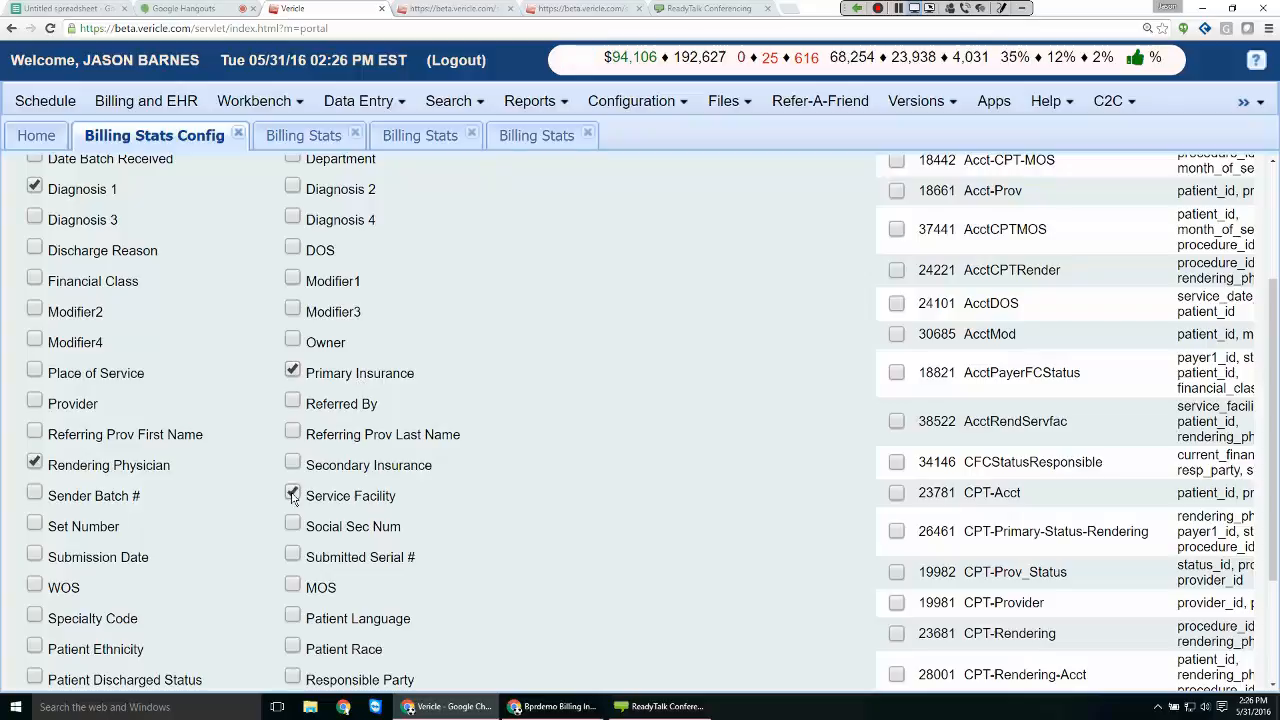
pyautogui.scroll(3, 437, 491)
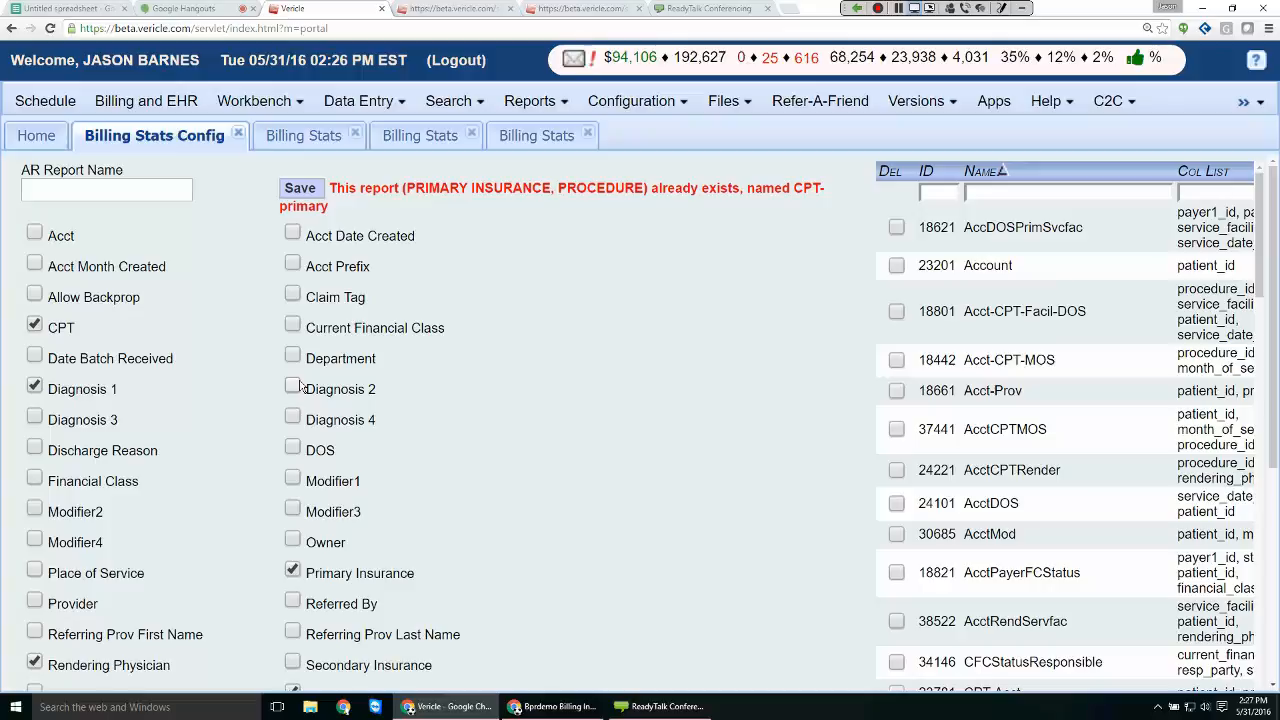
# Filter the DX-CPT Billing Stats results to CPT 97140 and sort them by # Vsts, first descending and finally ascending
pyautogui.click(313, 137)
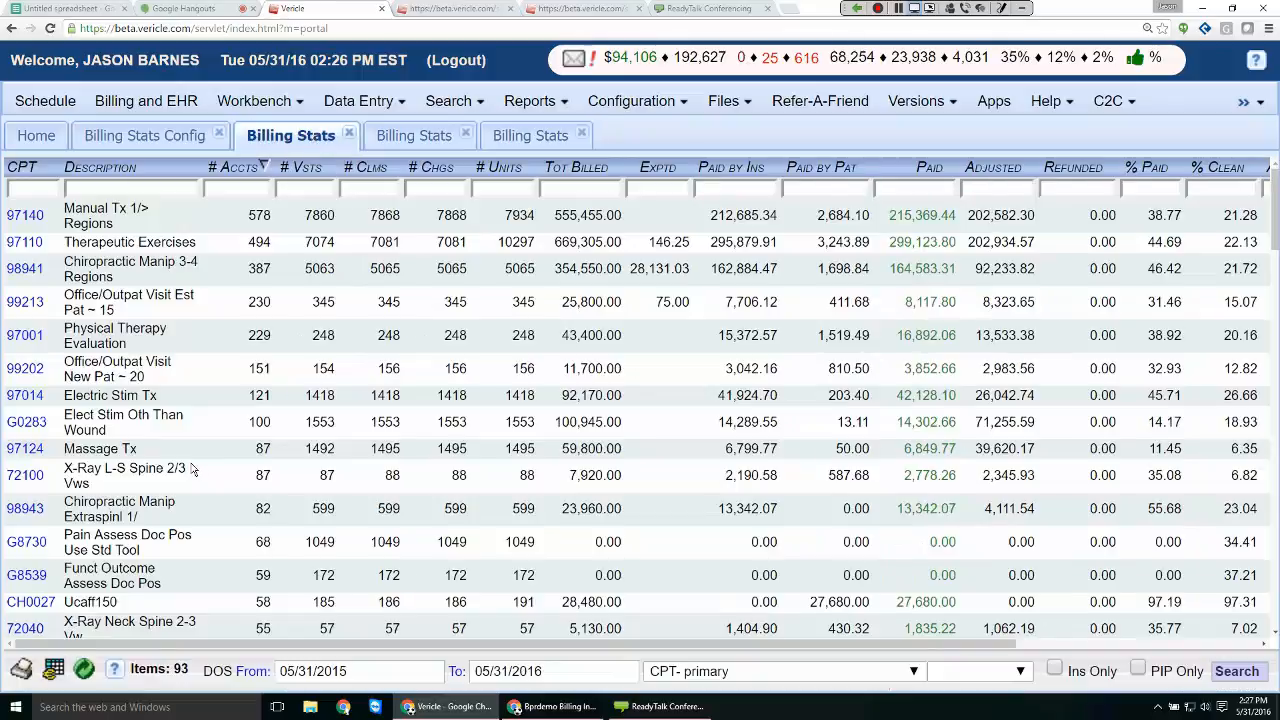
pyautogui.click(521, 140)
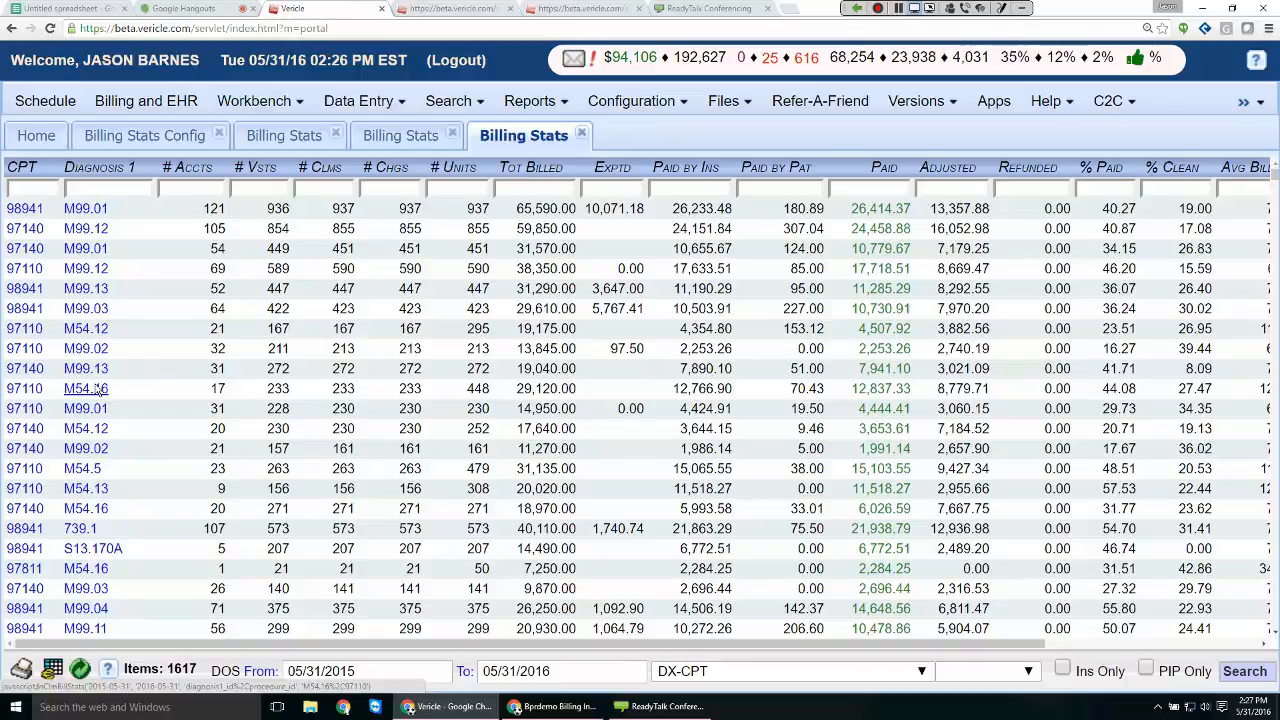
pyautogui.hotkey('ctrl', '+')
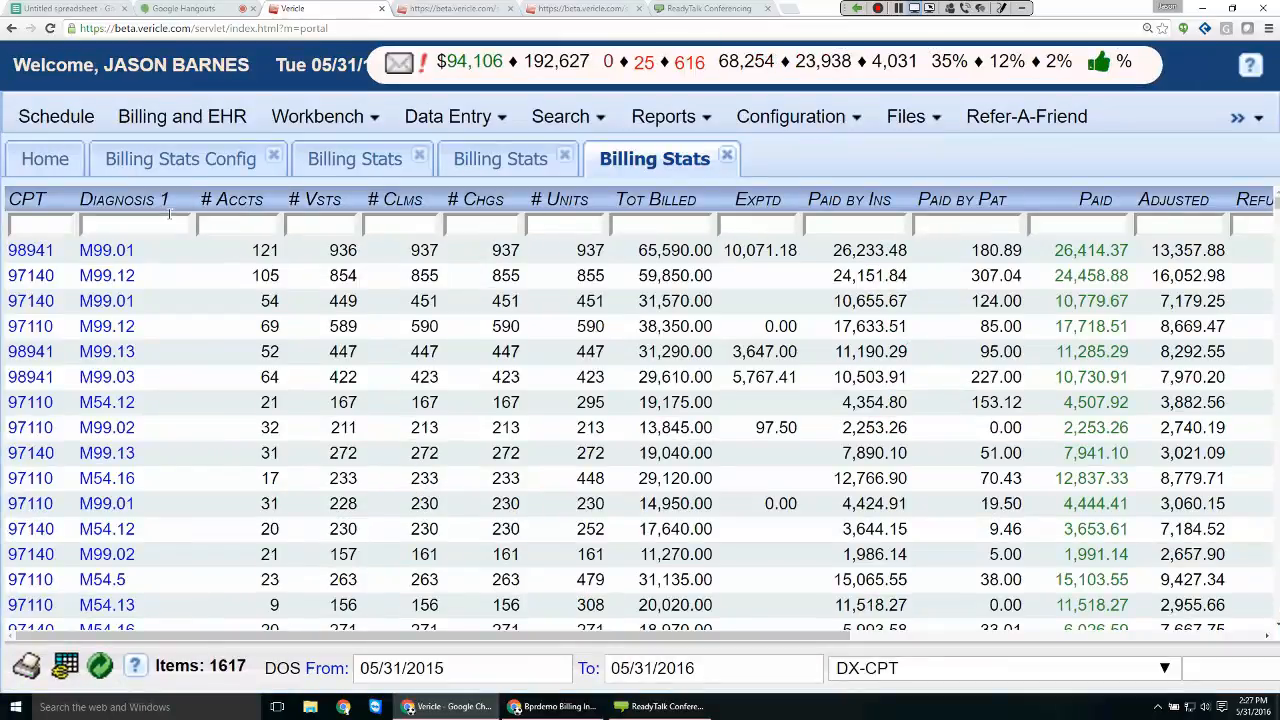
pyautogui.click(50, 229)
pyautogui.write('97140')
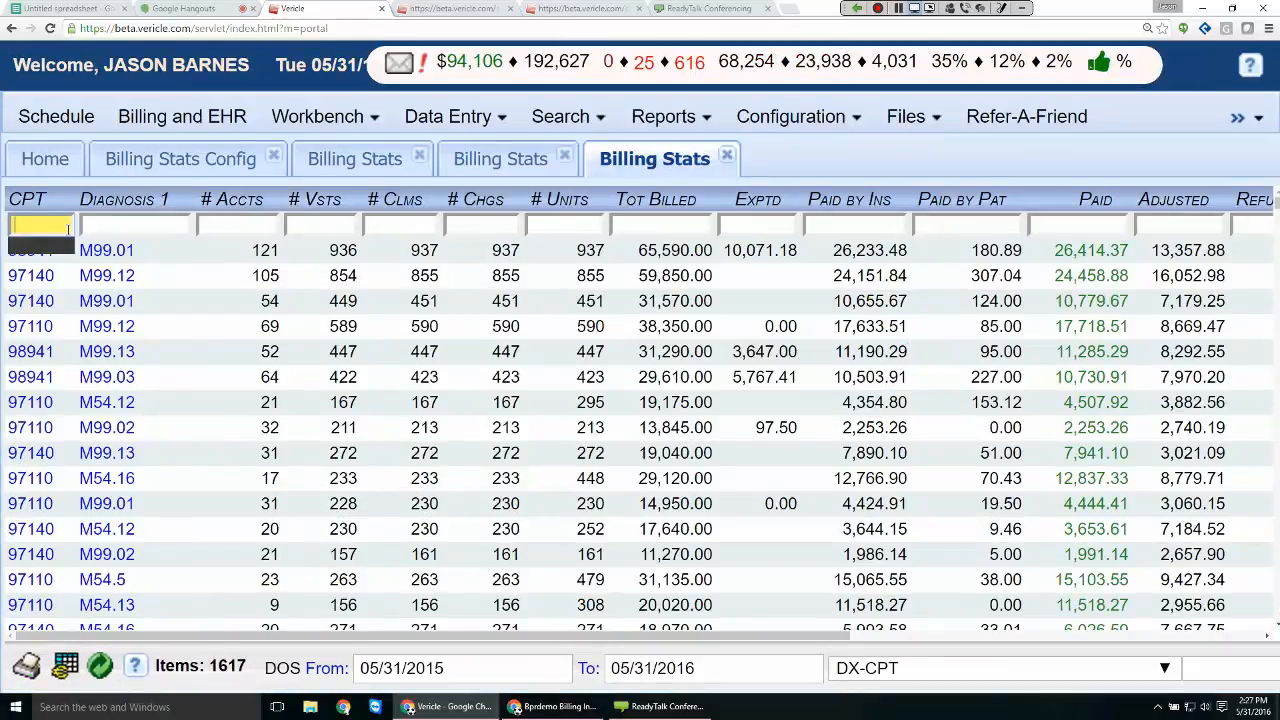
pyautogui.press('Return')
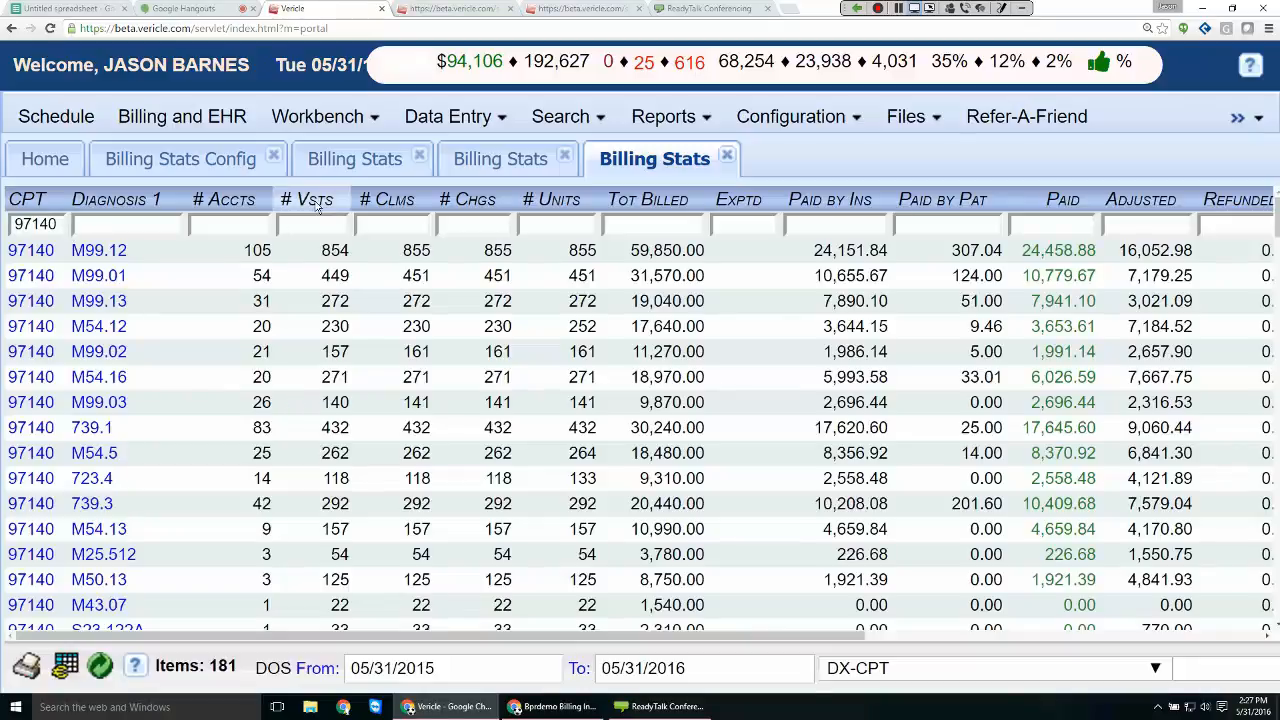
pyautogui.click(320, 202)
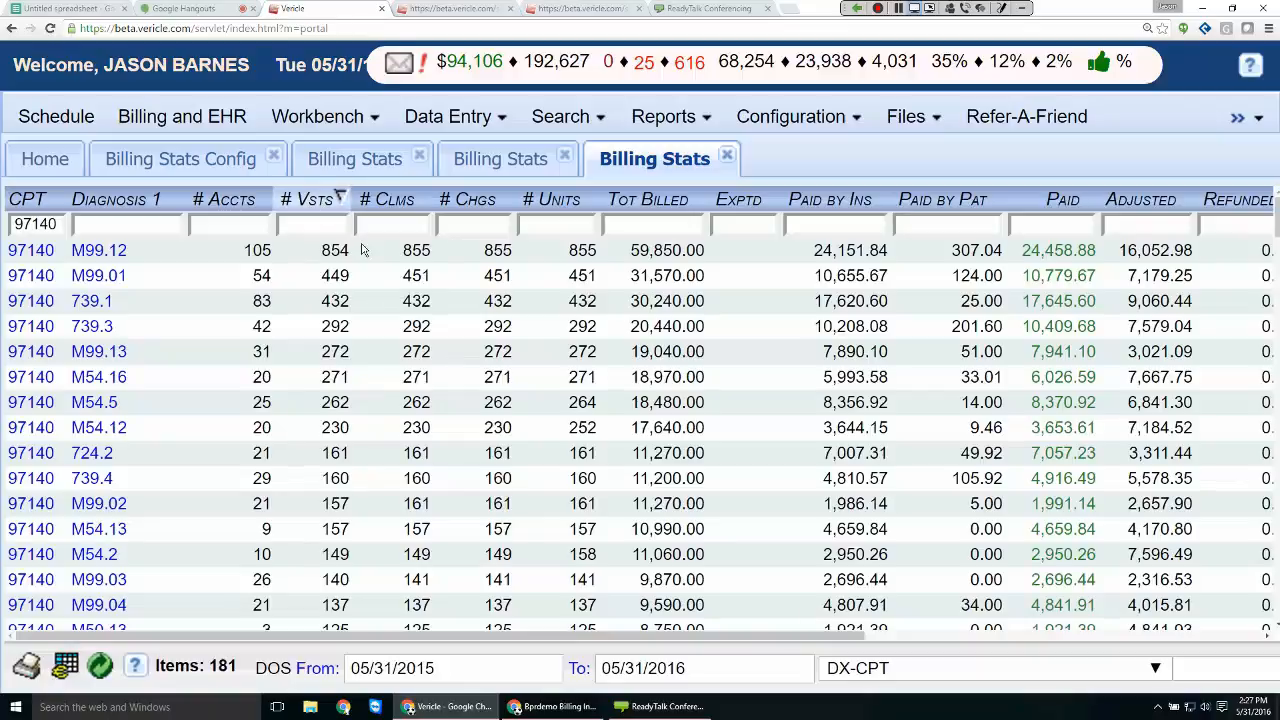
pyautogui.click(325, 203)
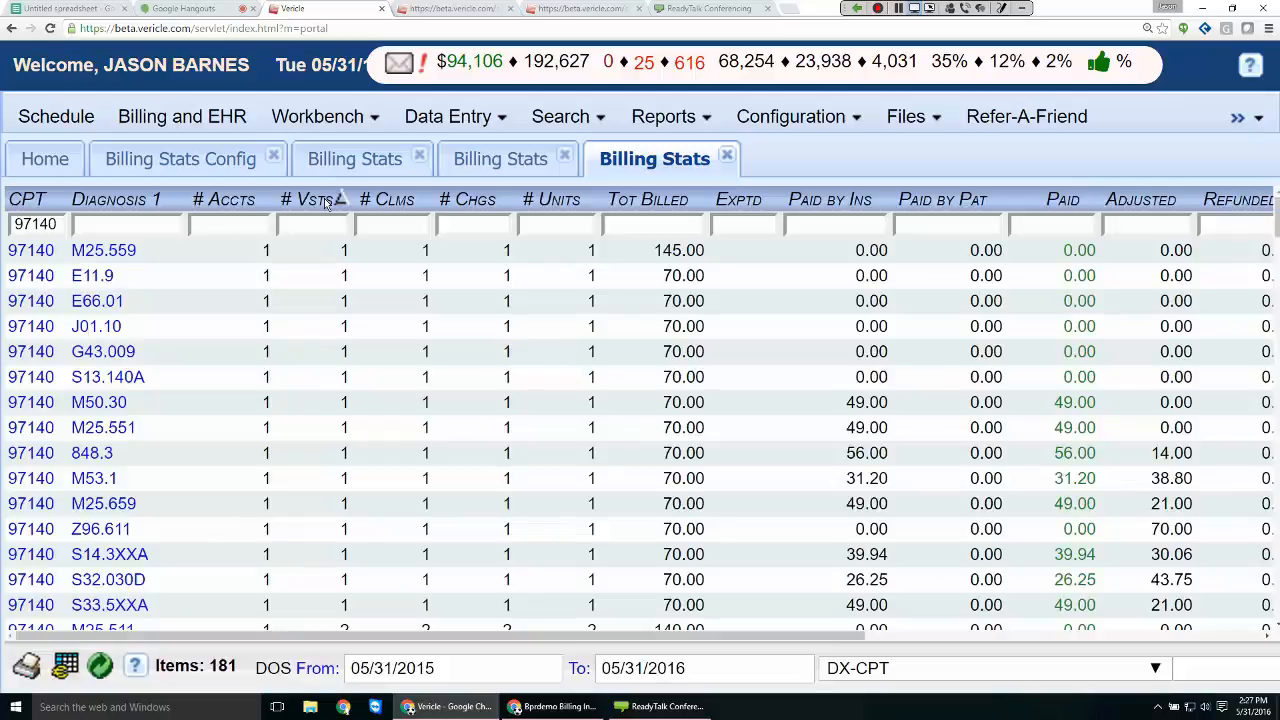
# Review the CPT 97140 Billing Stats rows by diagnosis, comparing visits and payments from the lowest visit counts upward
pyautogui.scroll(-1, 330, 318)
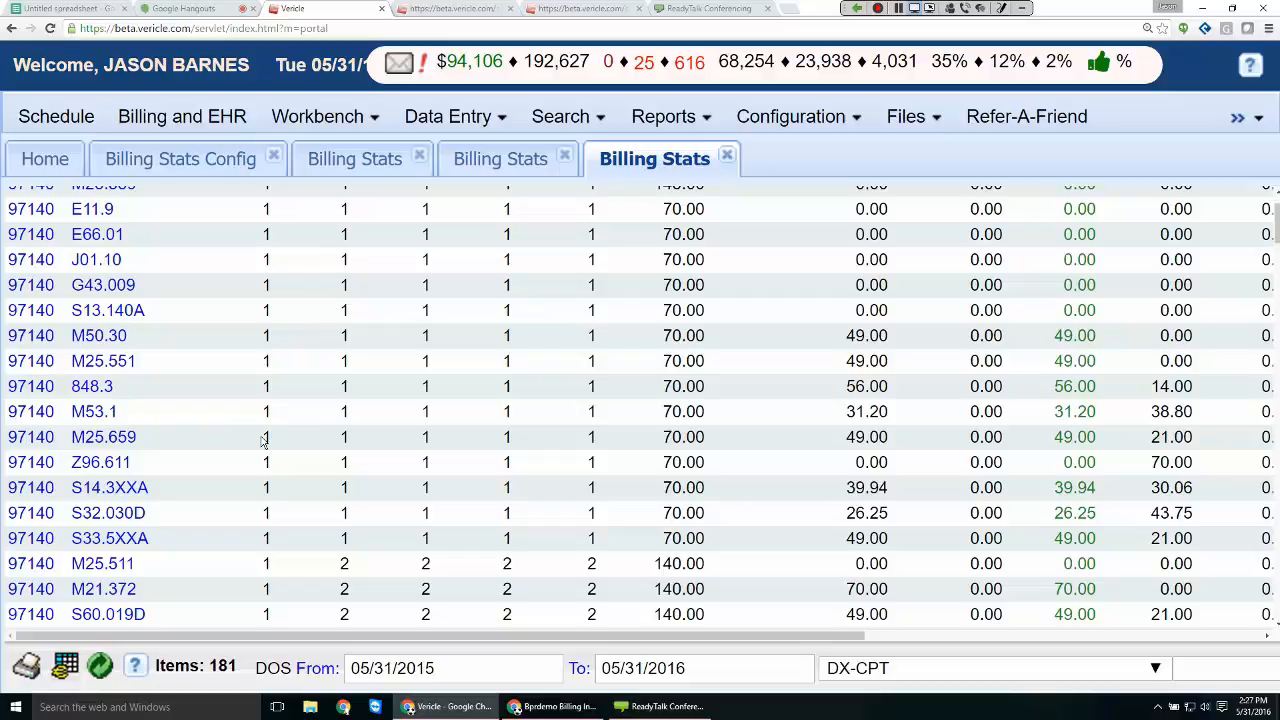
pyautogui.scroll(-4, 263, 440)
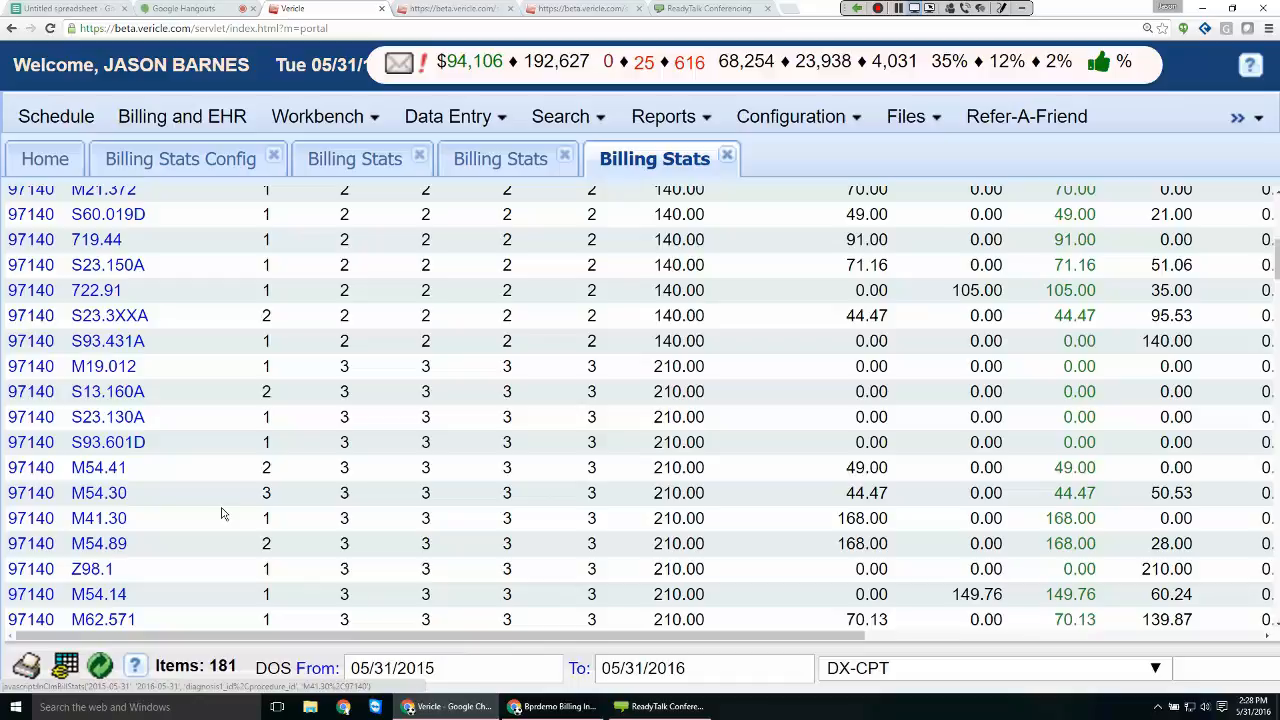
pyautogui.scroll(-1, 223, 513)
pyautogui.scroll(-2, 223, 513)
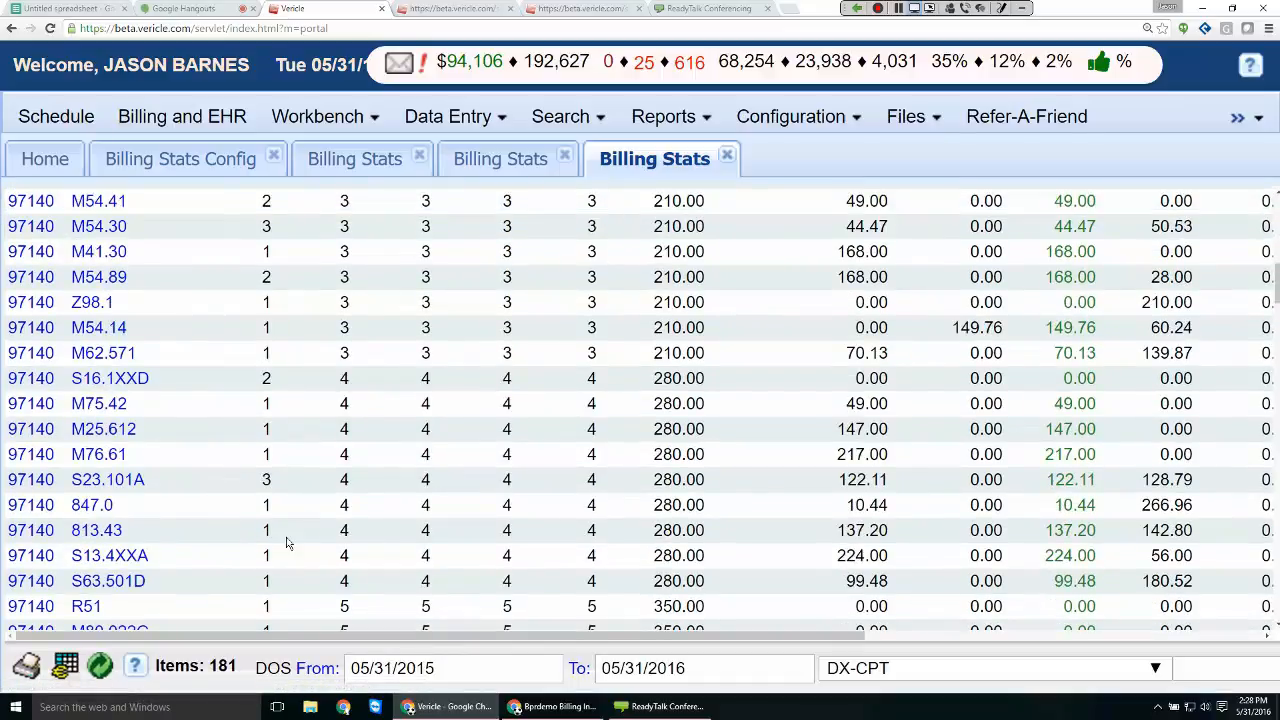
pyautogui.scroll(-1, 347, 540)
pyautogui.scroll(-1, 347, 540)
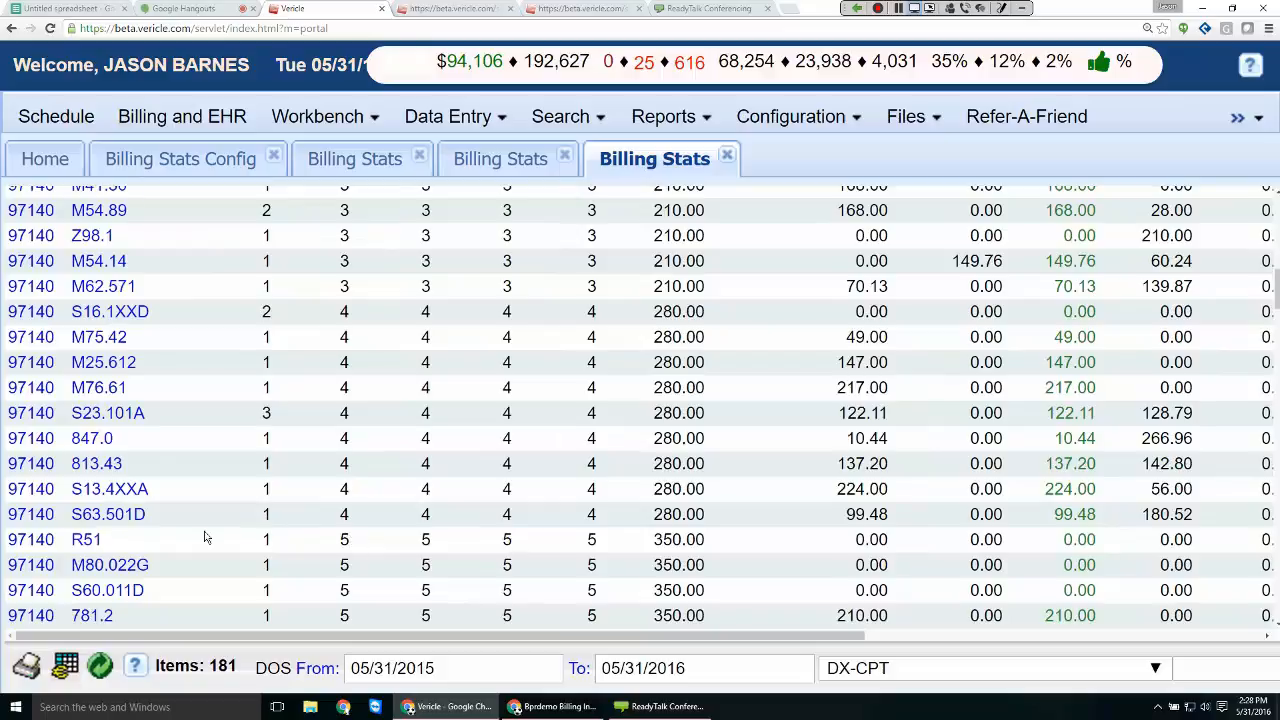
pyautogui.scroll(-5, 204, 537)
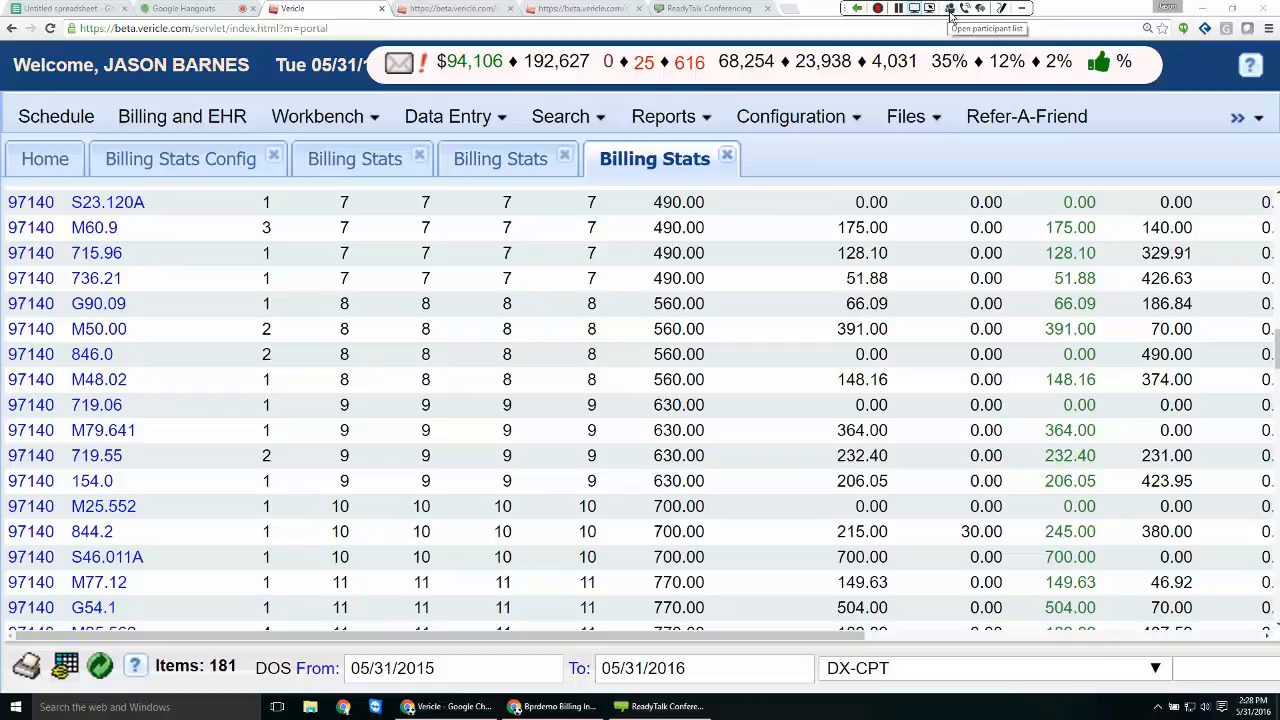
# Check the conference chat for messages and go back over the CPT 97140 rows to the start of the results
pyautogui.click(980, 10)
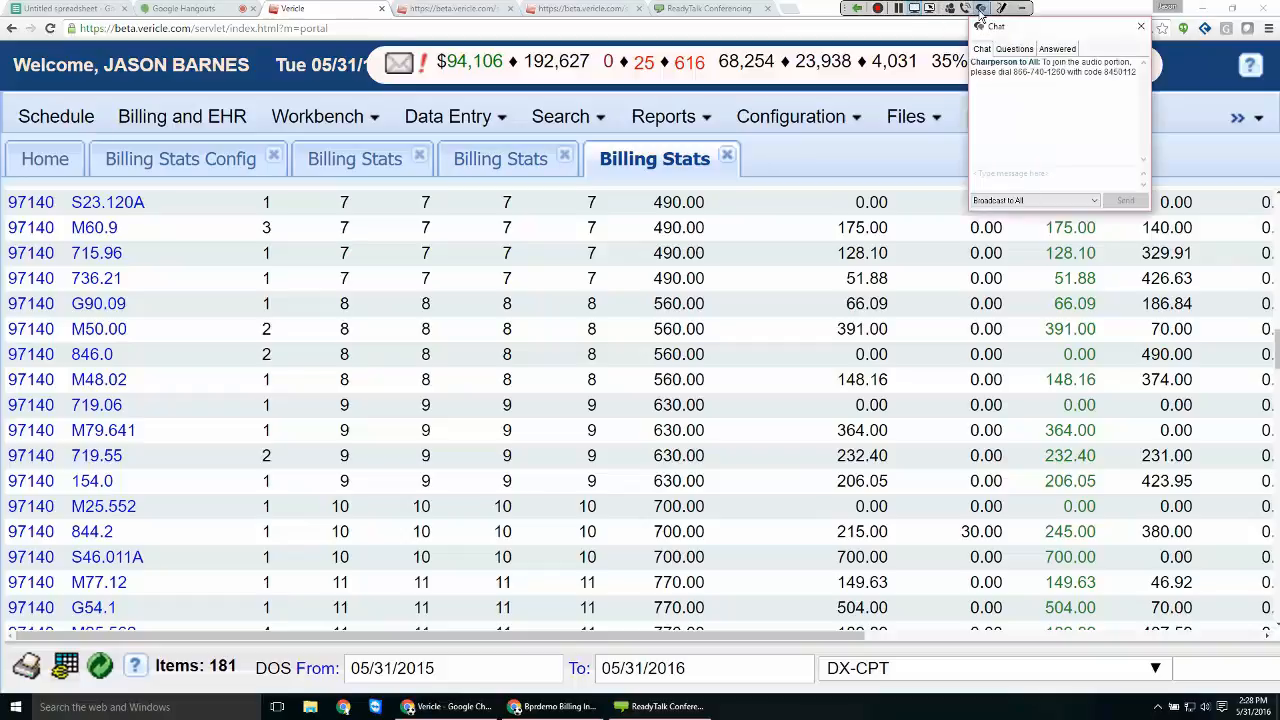
pyautogui.click(1142, 27)
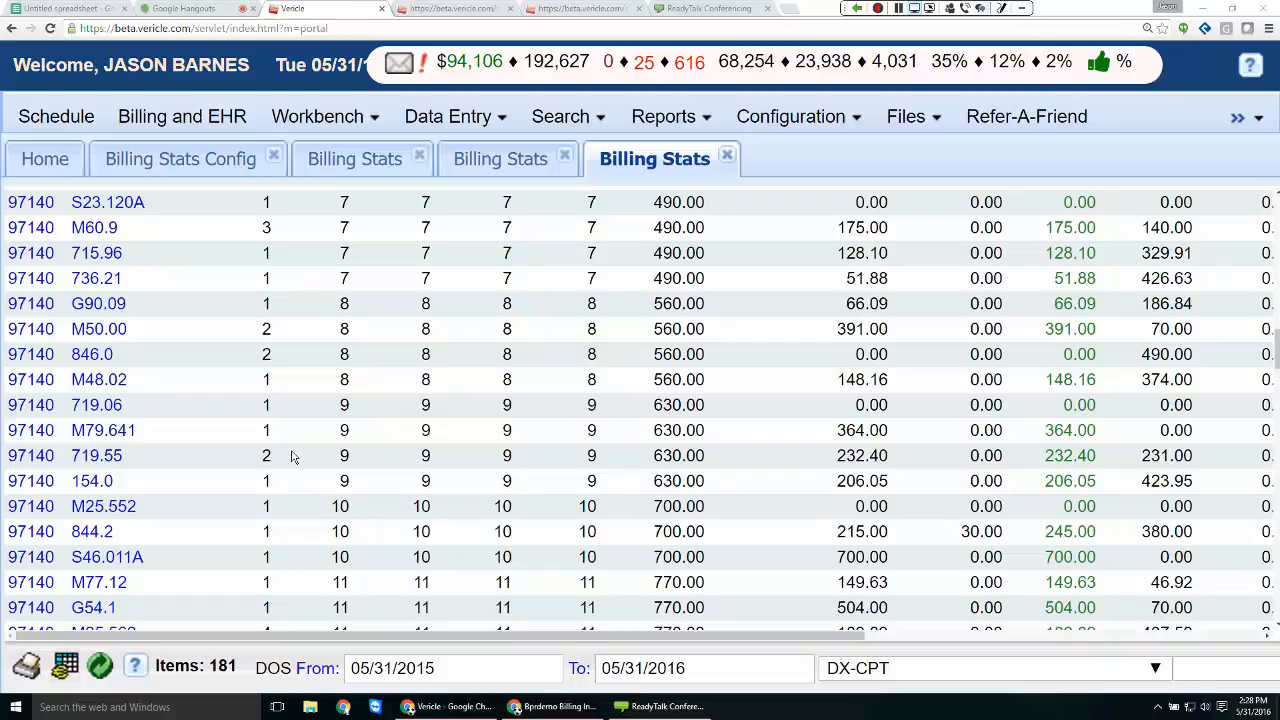
pyautogui.scroll(2, 291, 452)
pyautogui.scroll(1, 291, 456)
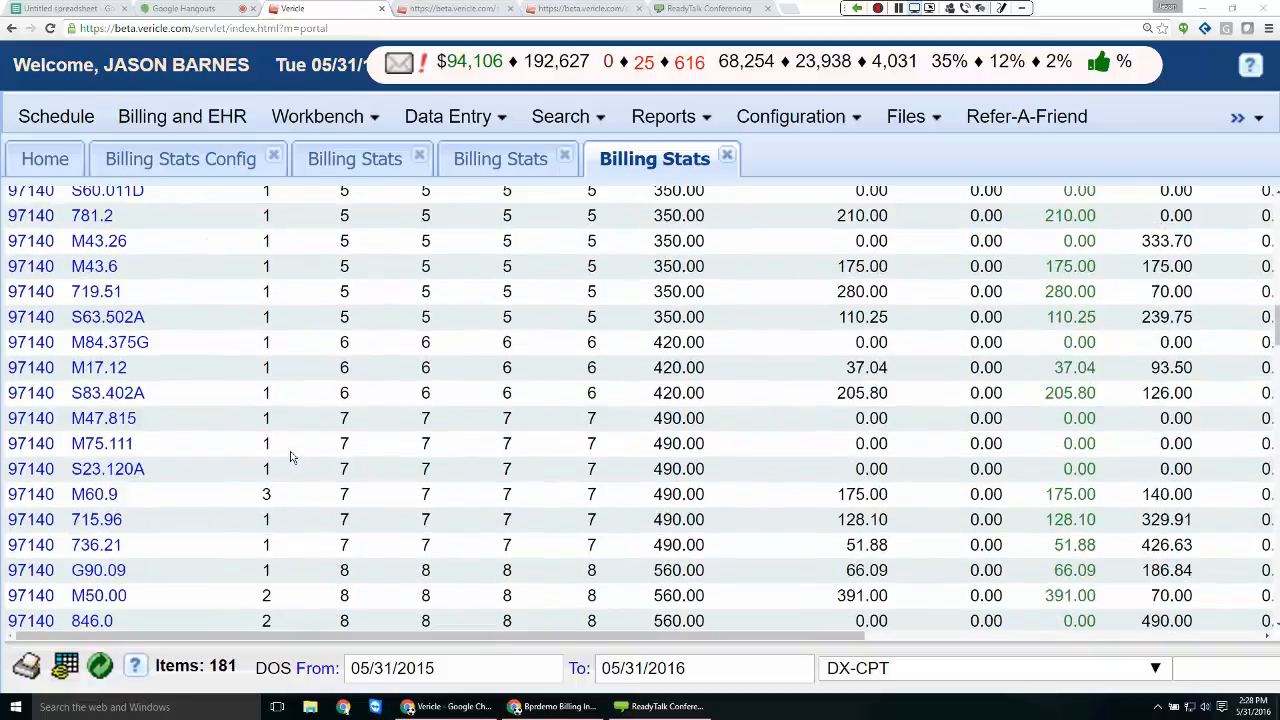
pyautogui.scroll(2, 290, 457)
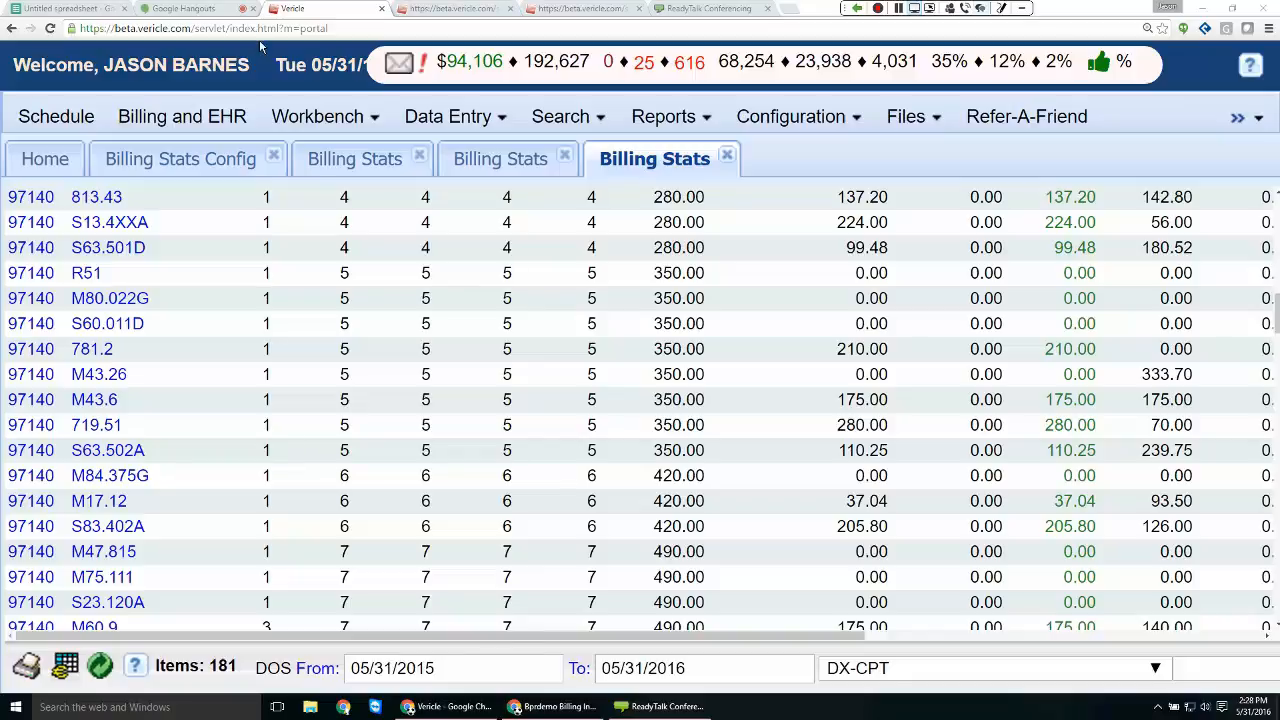
pyautogui.scroll(3, 555, 363)
pyautogui.scroll(5, 555, 363)
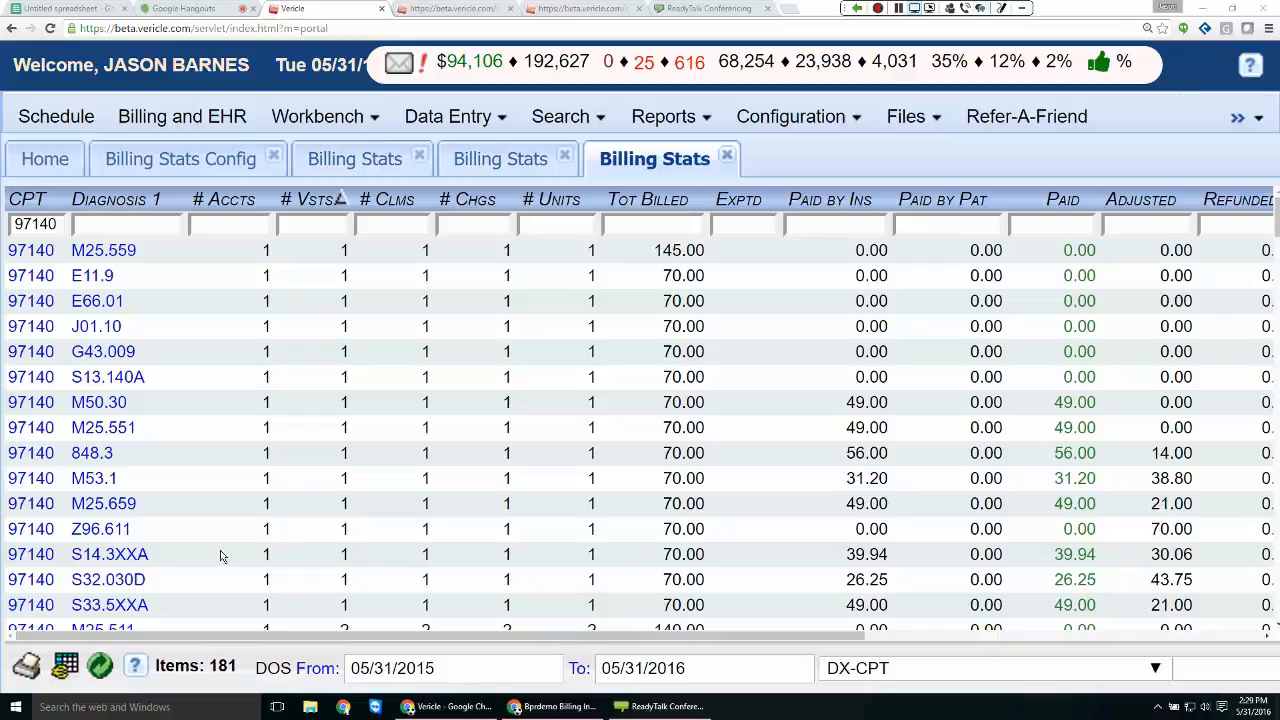
# Open the A/R balance report and close the exported CSV page to reach the report grouped by CPT and primary insurance
pyautogui.click(1066, 64)
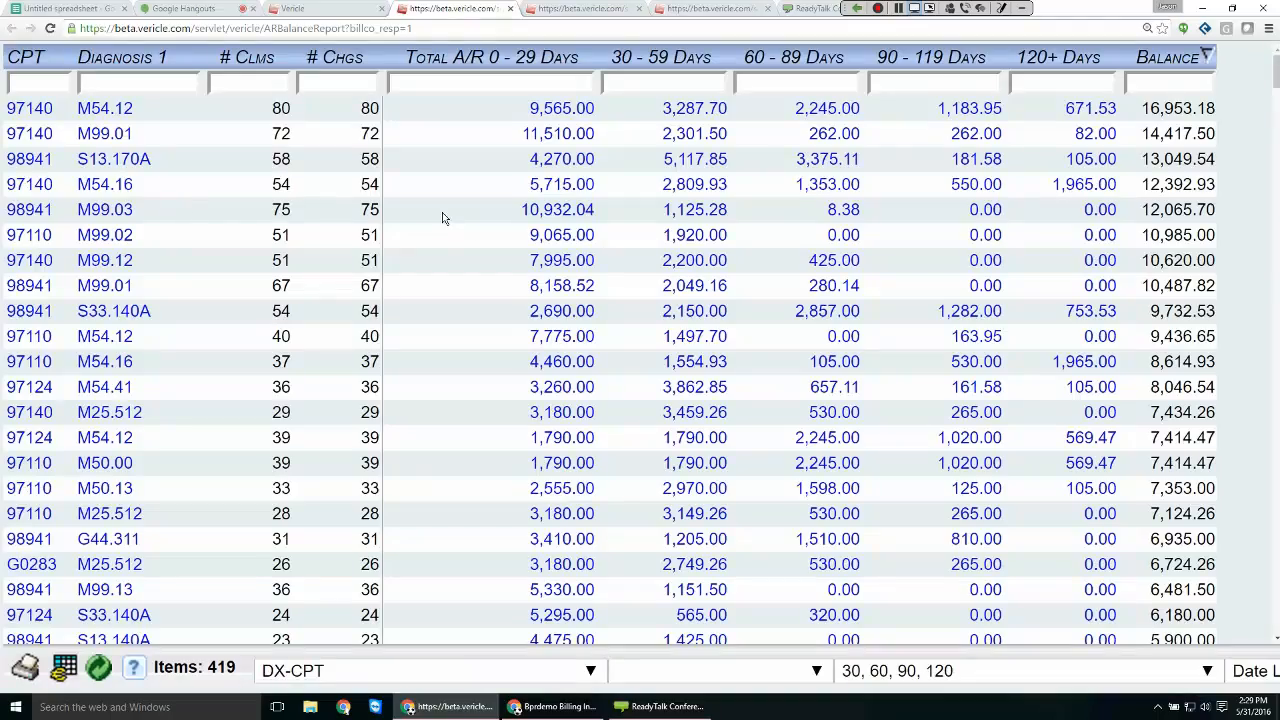
pyautogui.click(577, 677)
pyautogui.click(570, 8)
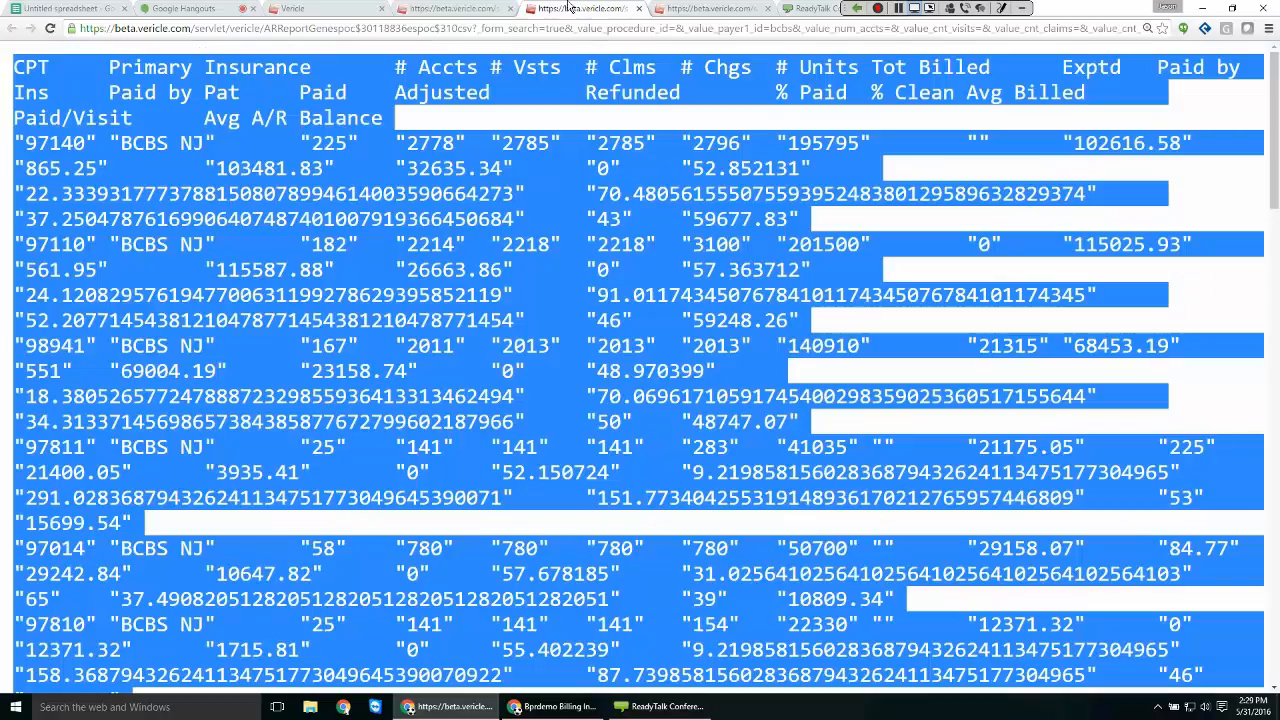
pyautogui.click(640, 8)
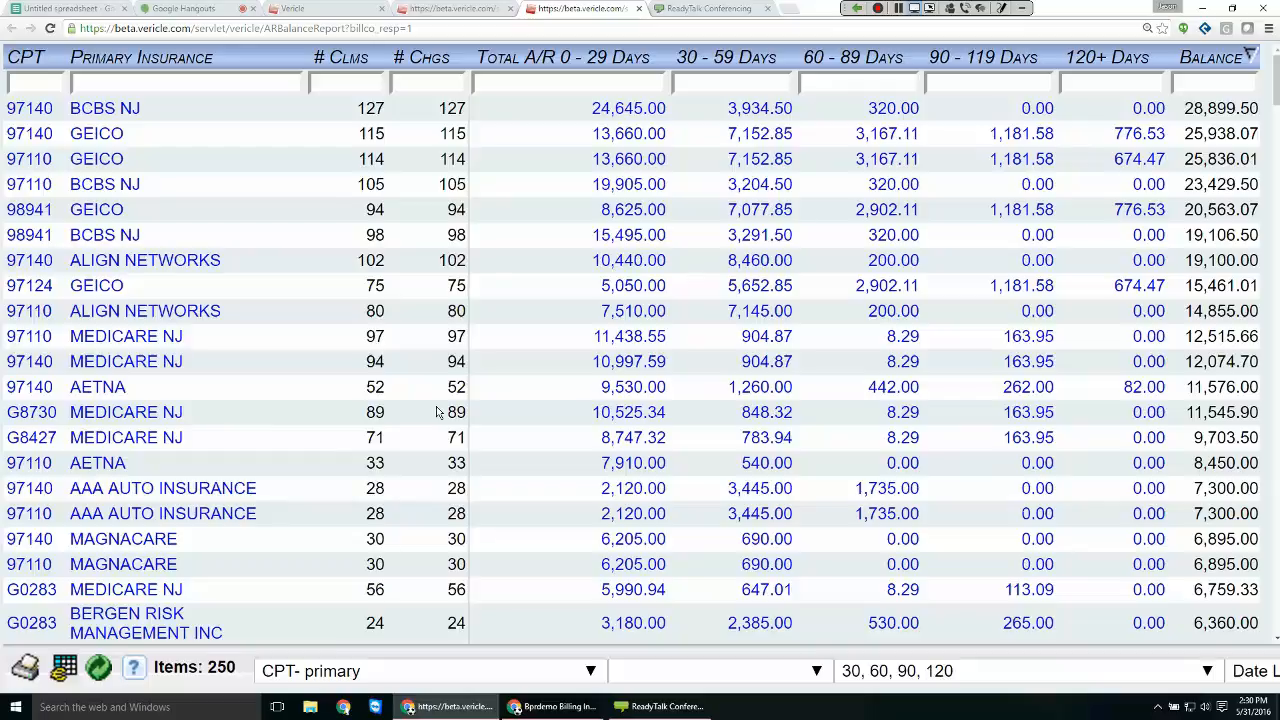
# Sort the A/R balance report by 120+ Days descending and filter its Primary Insurance to bcbs
pyautogui.click(1112, 58)
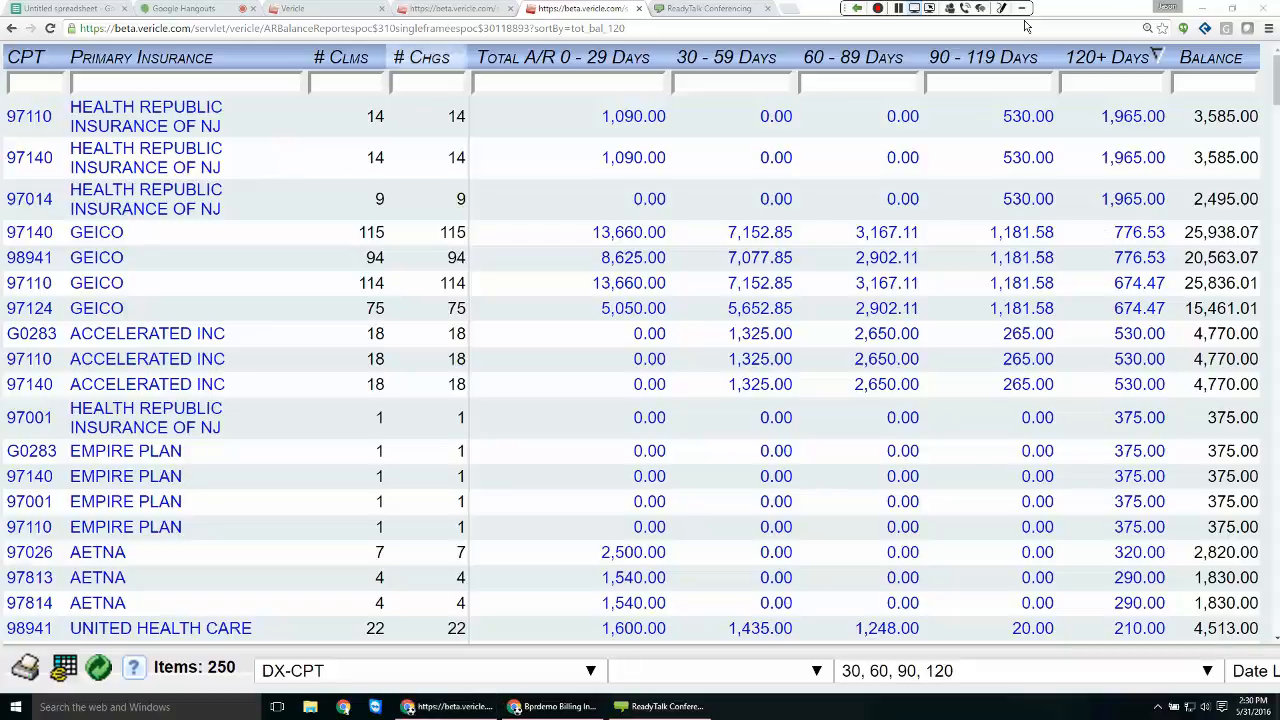
pyautogui.click(287, 80)
pyautogui.write('bcbs')
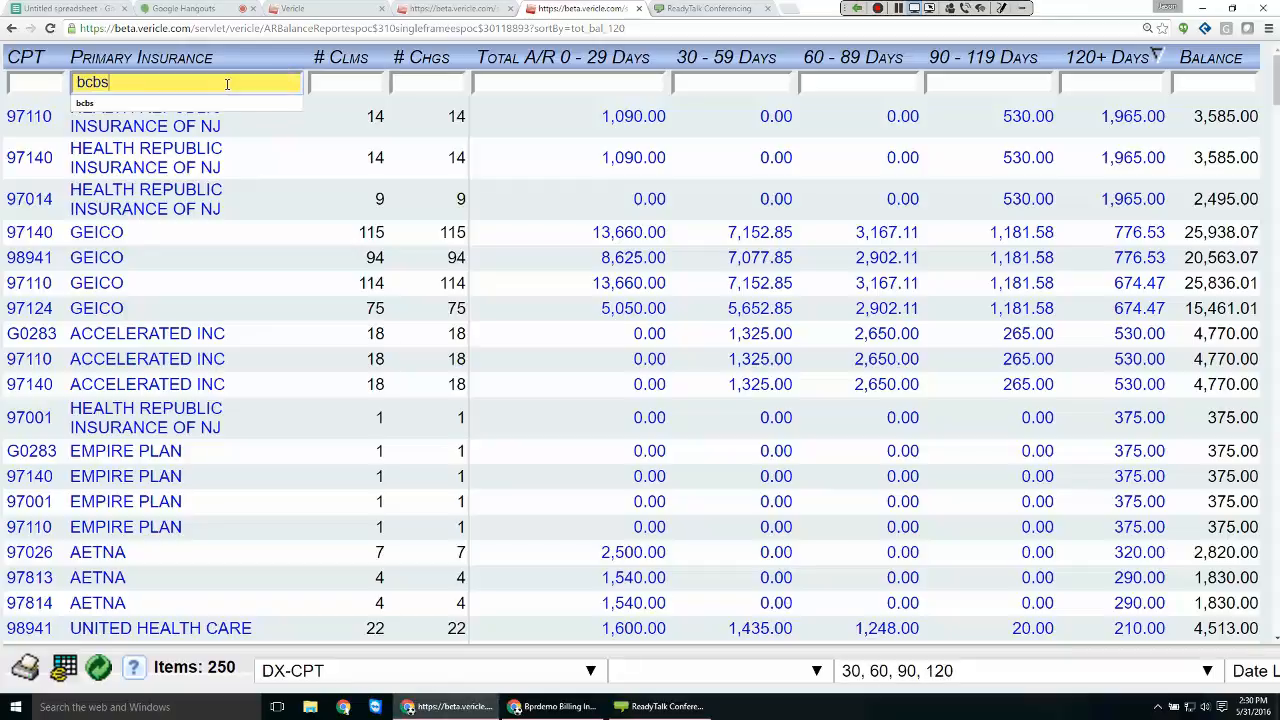
pyautogui.press('Return')
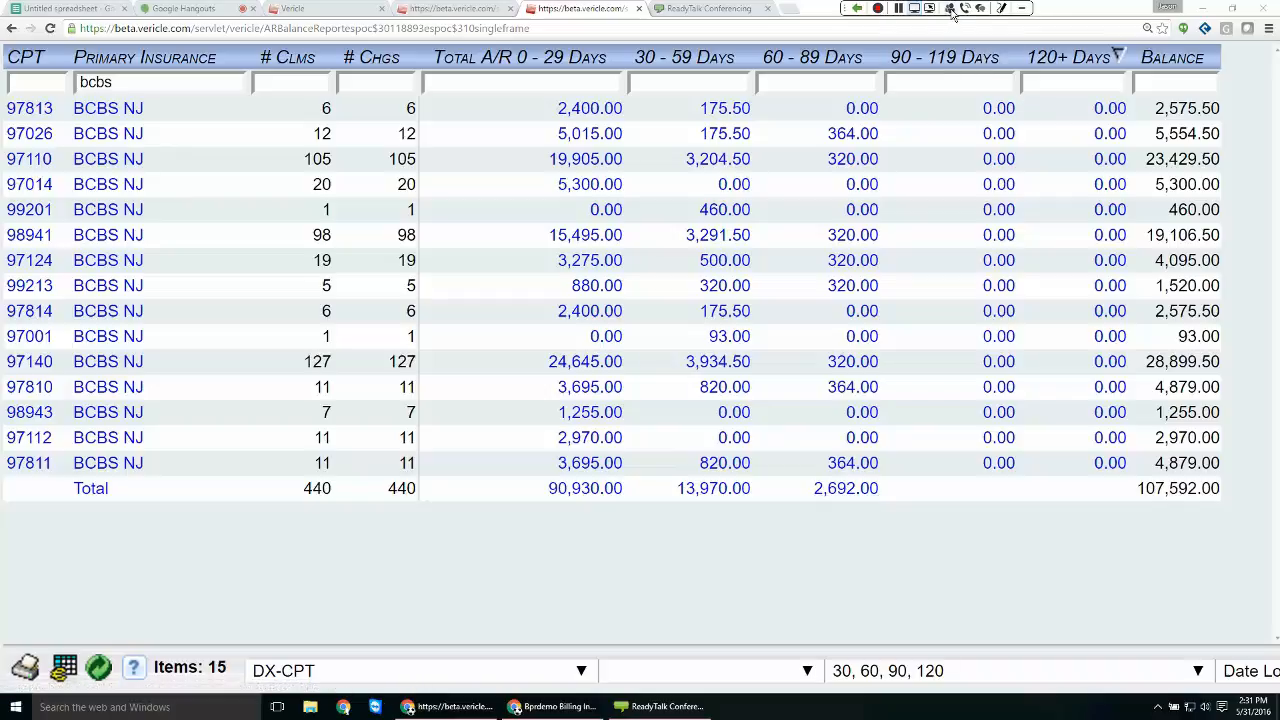
# Open the conference chat to check for participants' messages
pyautogui.click(983, 9)
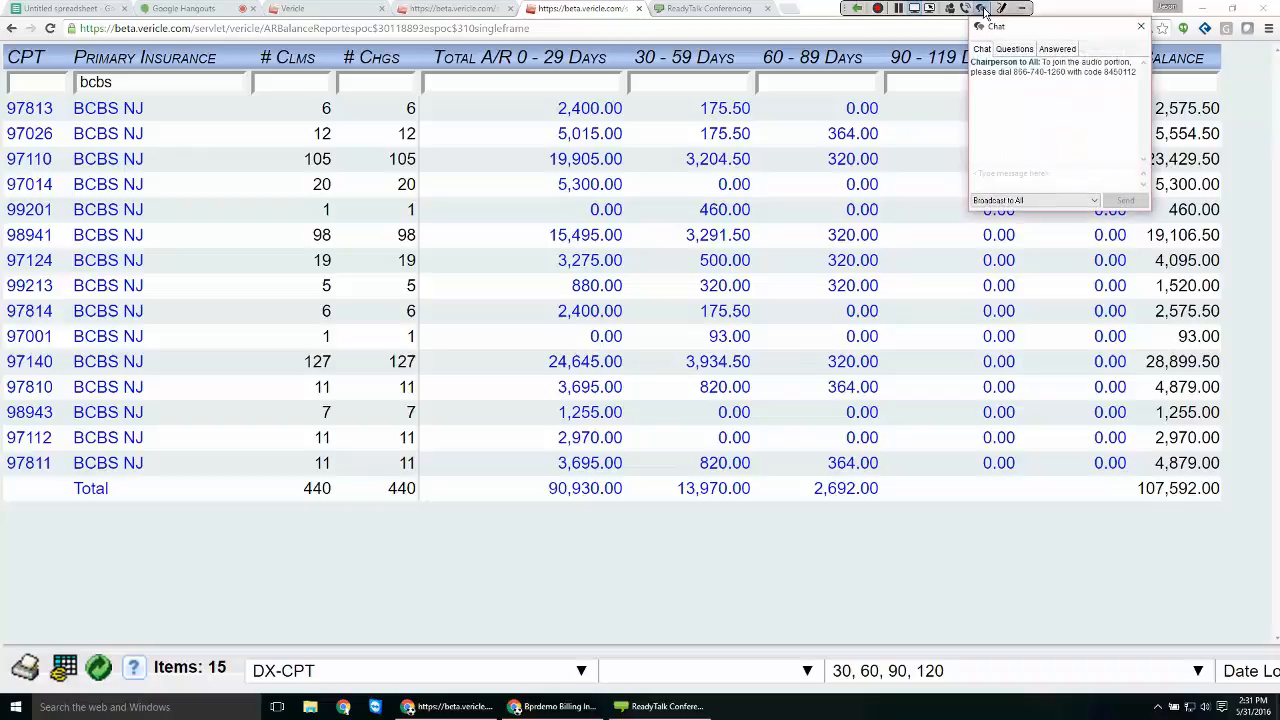